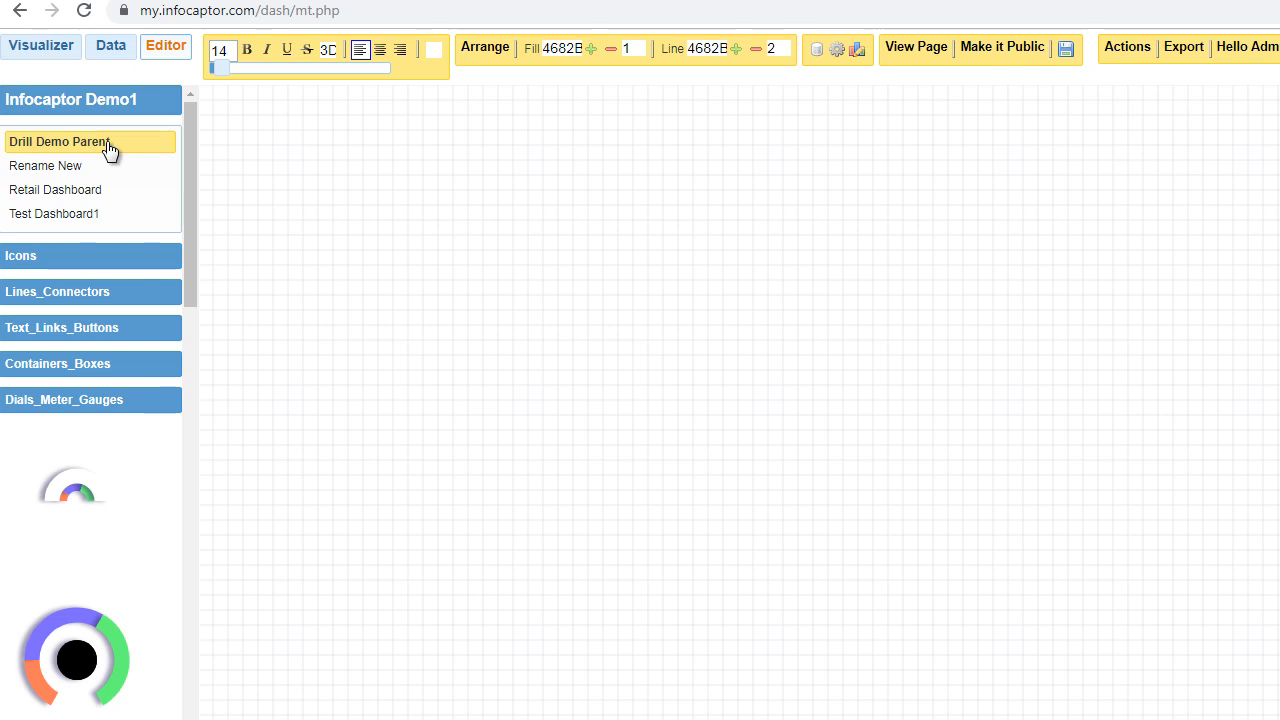
# Step: Load the ic_ic_ecommerce table from the MySQL connection ic_warehouse_admin for analysis
pyautogui.click(110, 52)
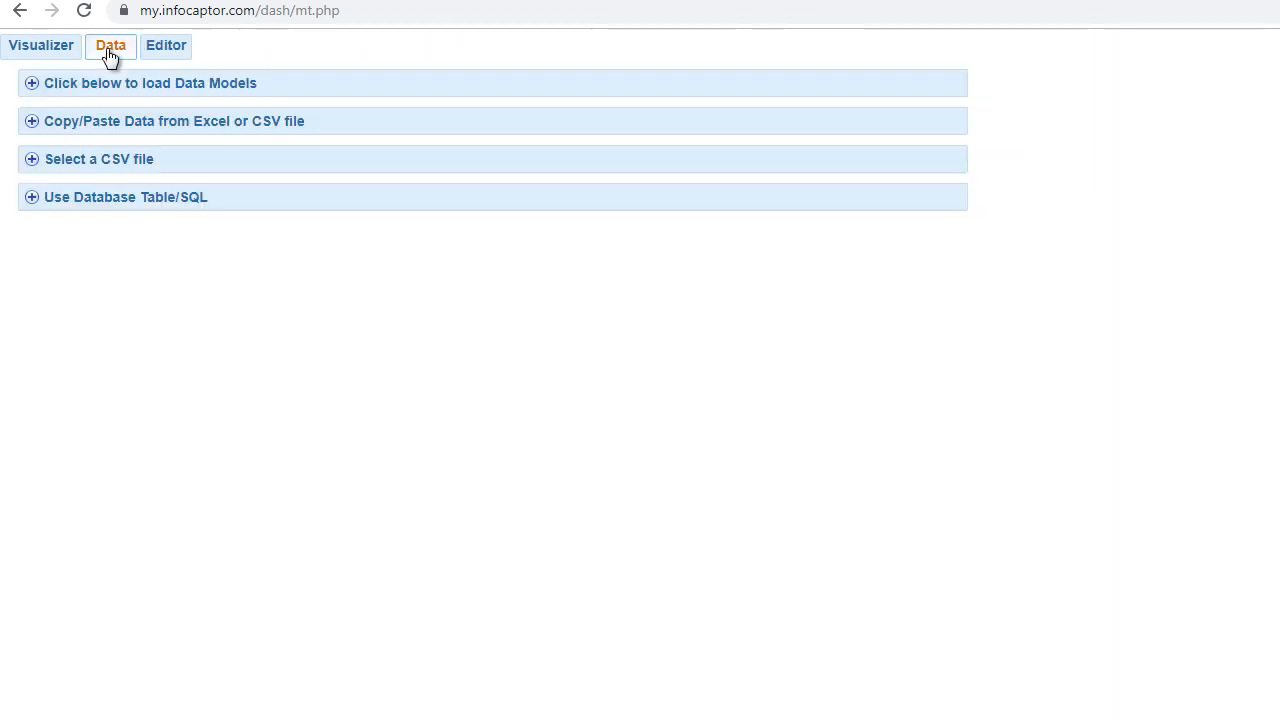
pyautogui.click(33, 197)
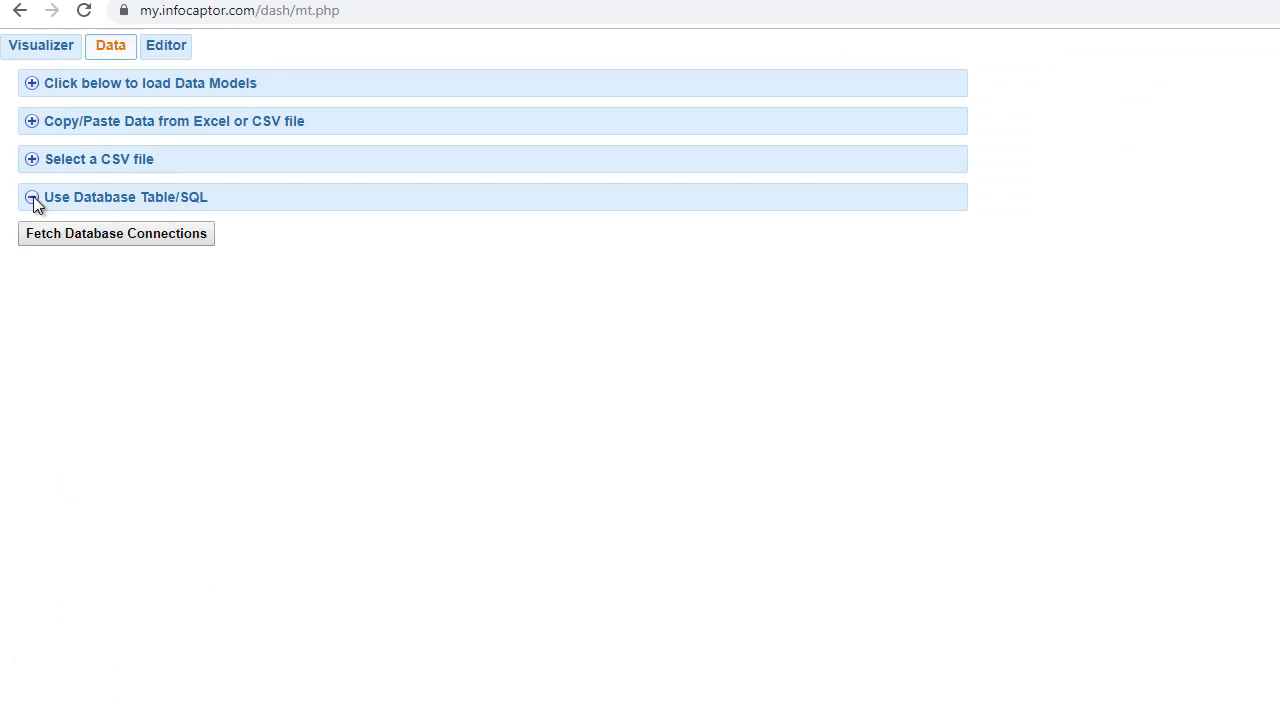
pyautogui.click(115, 233)
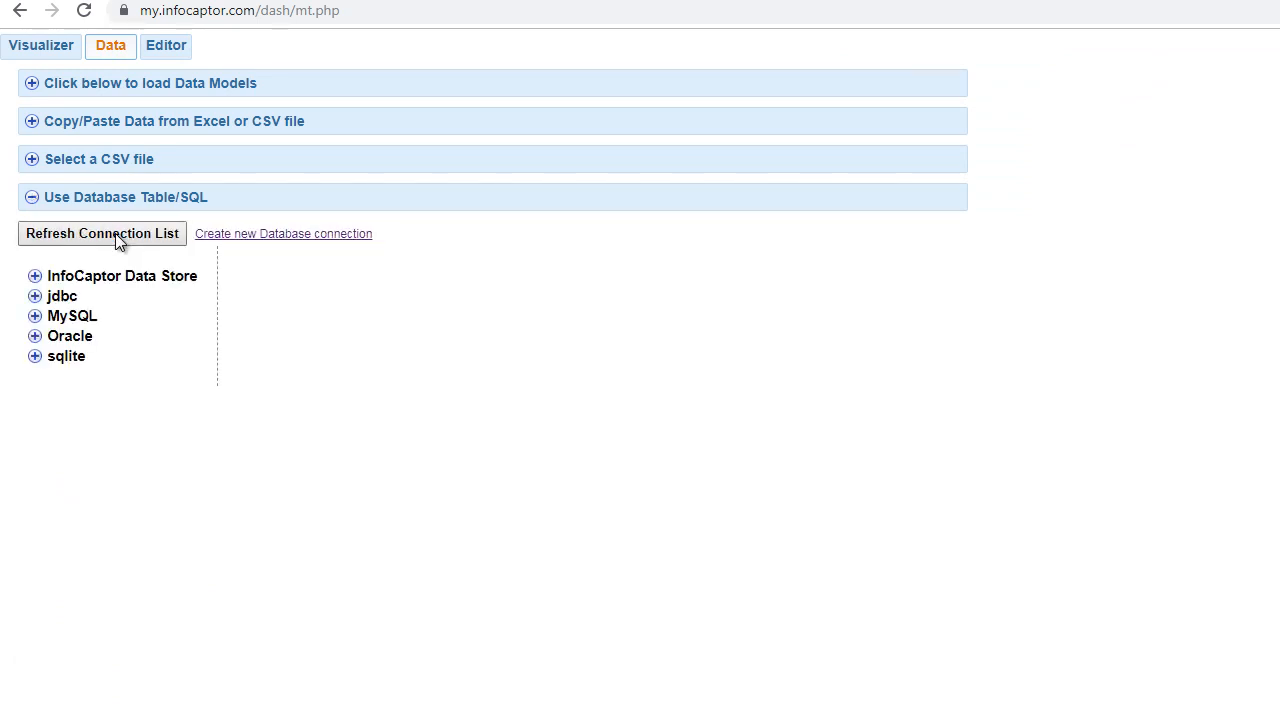
pyautogui.click(35, 316)
pyautogui.click(160, 333)
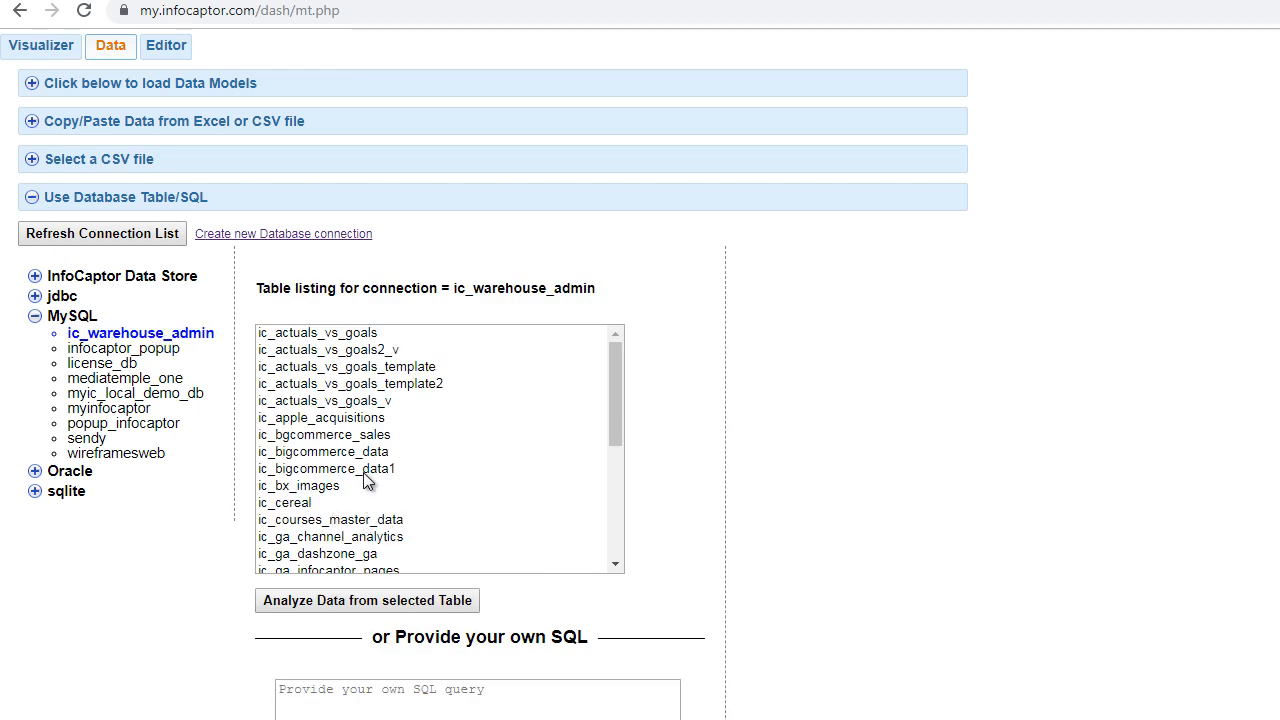
pyautogui.scroll(-2, 365, 480)
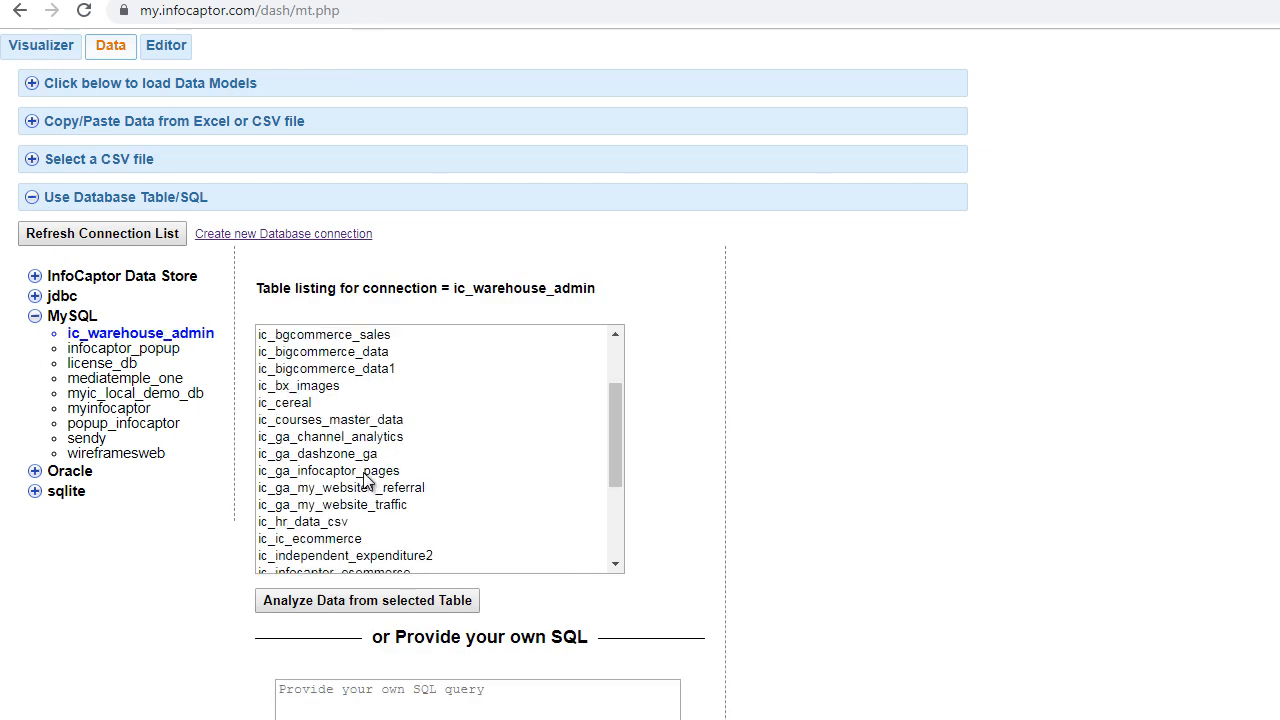
pyautogui.click(320, 540)
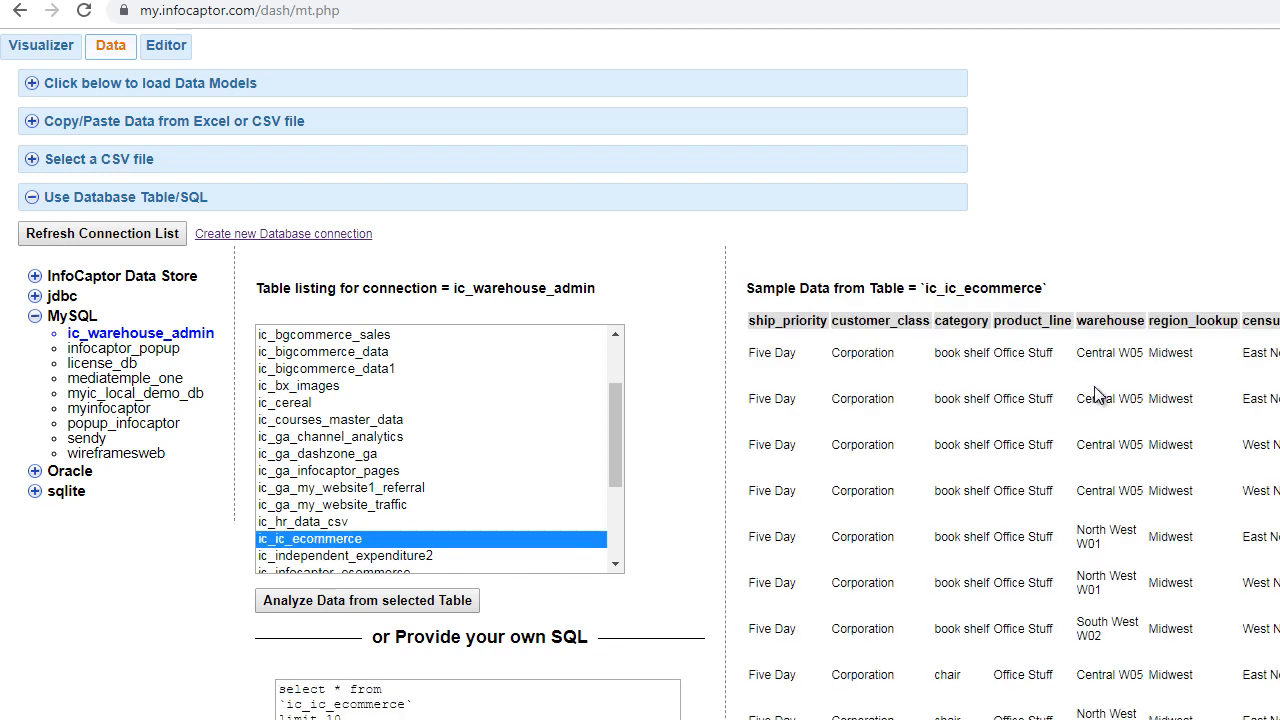
pyautogui.click(371, 603)
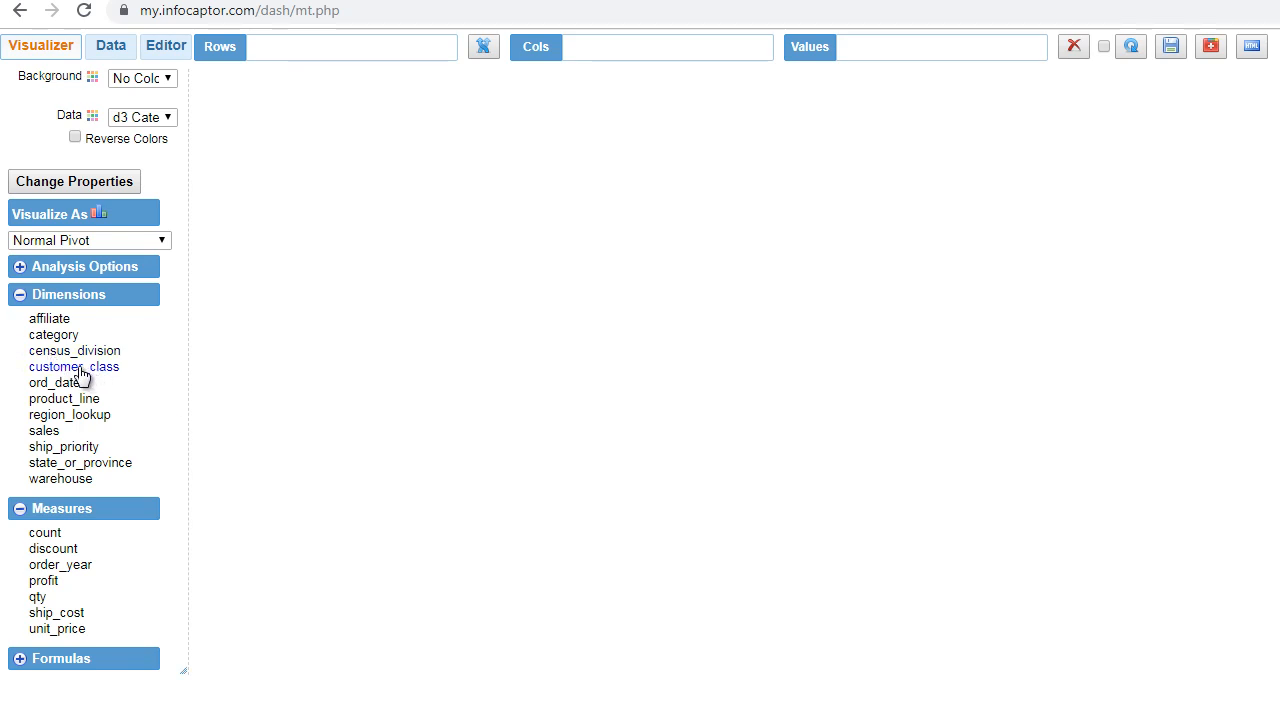
# Step: Build a pivot with customer_class as rows, warehouse as columns and the sum of sales as values
pyautogui.moveTo(83, 374); pyautogui.dragTo(322, 57)
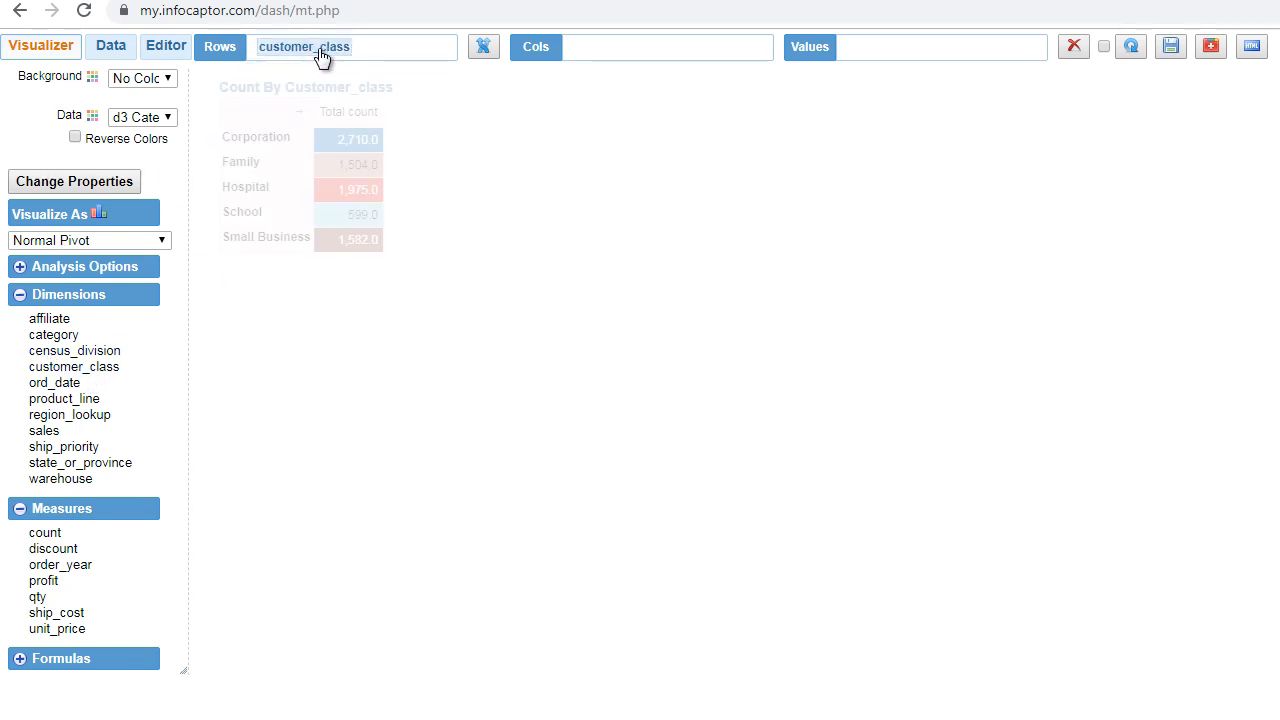
pyautogui.moveTo(49, 481); pyautogui.dragTo(600, 63)
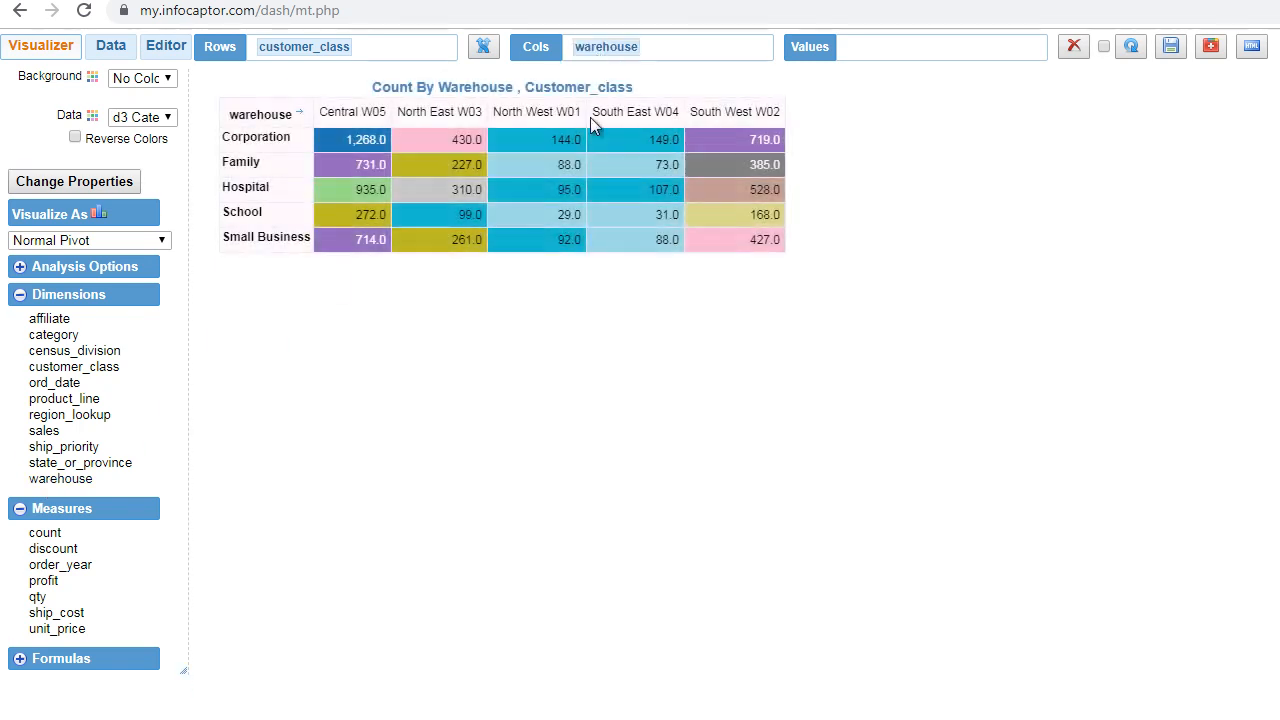
pyautogui.moveTo(47, 432); pyautogui.dragTo(865, 58)
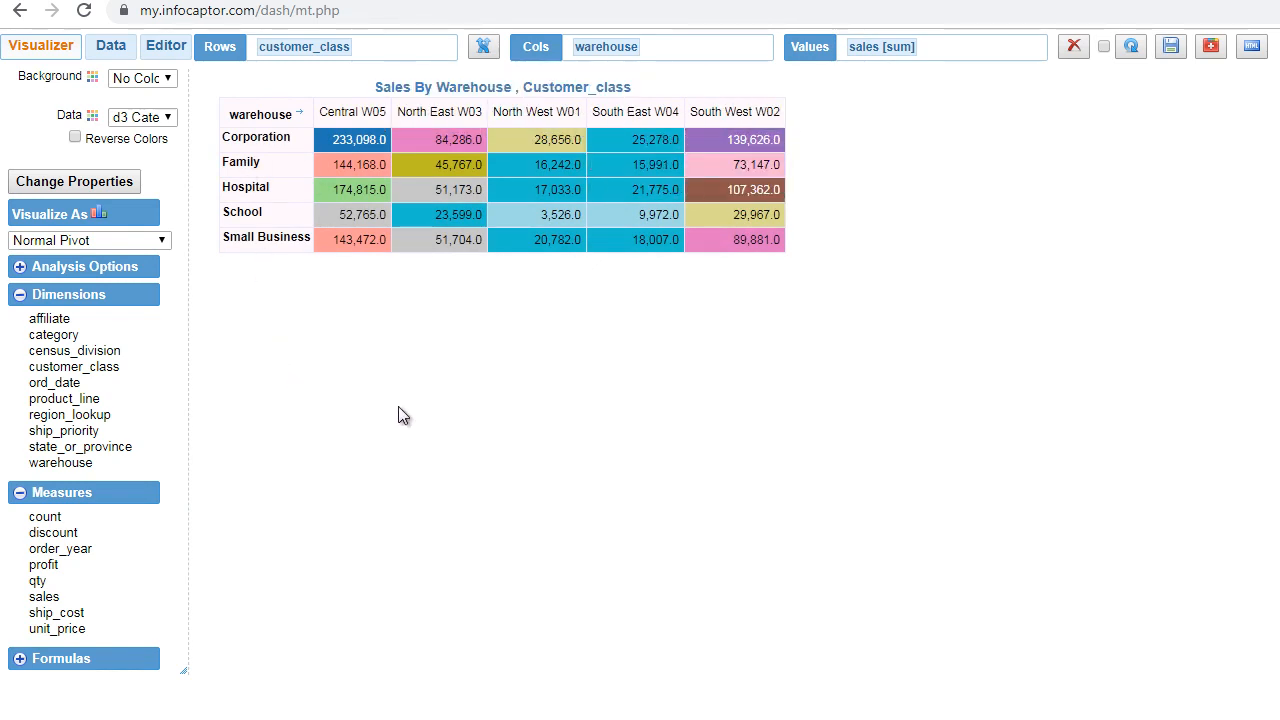
# Step: Add the sales pivot to the Drill Demo Parent page and position it near the canvas's upper-left corner
pyautogui.click(1210, 47)
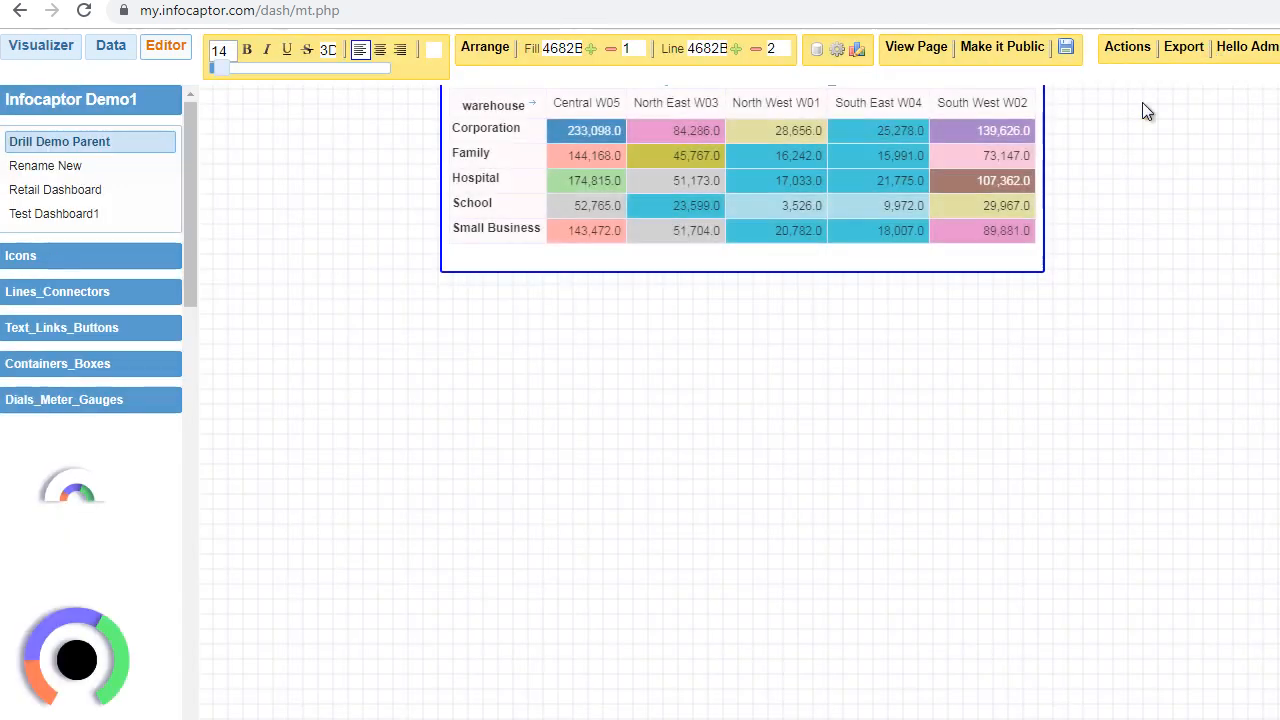
pyautogui.moveTo(779, 133); pyautogui.dragTo(575, 133)
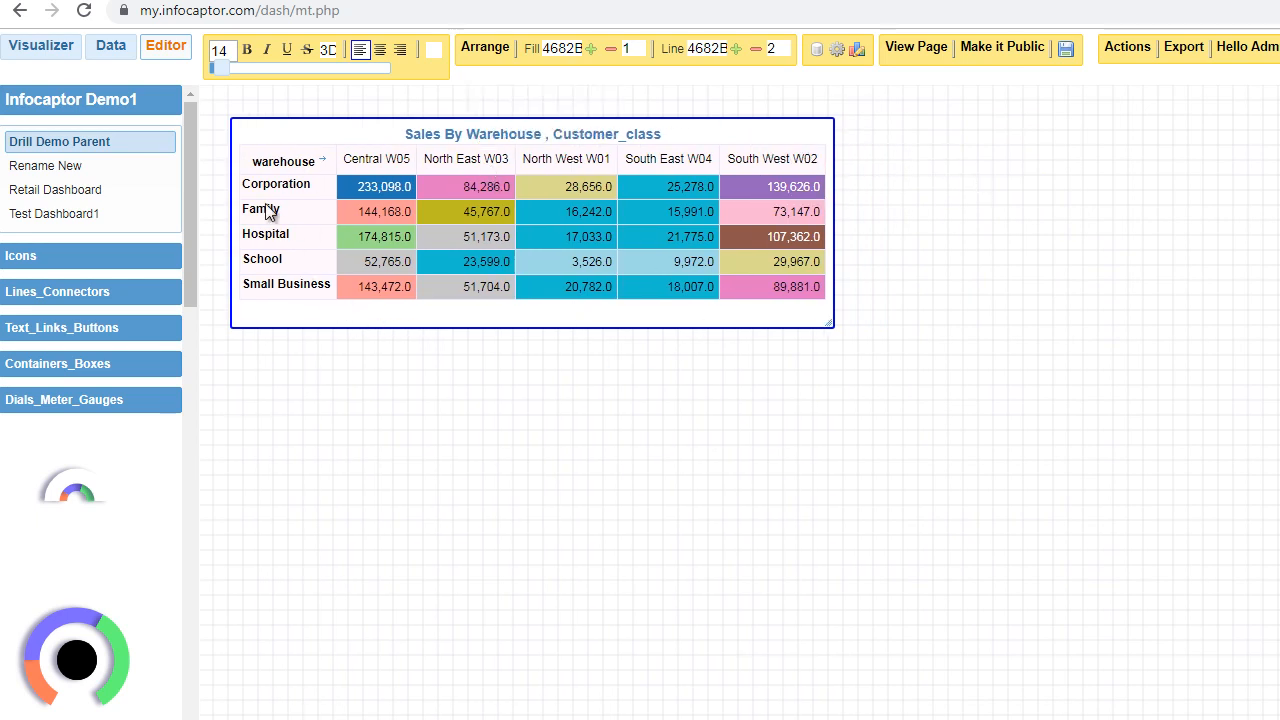
pyautogui.moveTo(356, 194)
# Step: Create a new dashboard page named Drill Demo Child1
pyautogui.click(1127, 54)
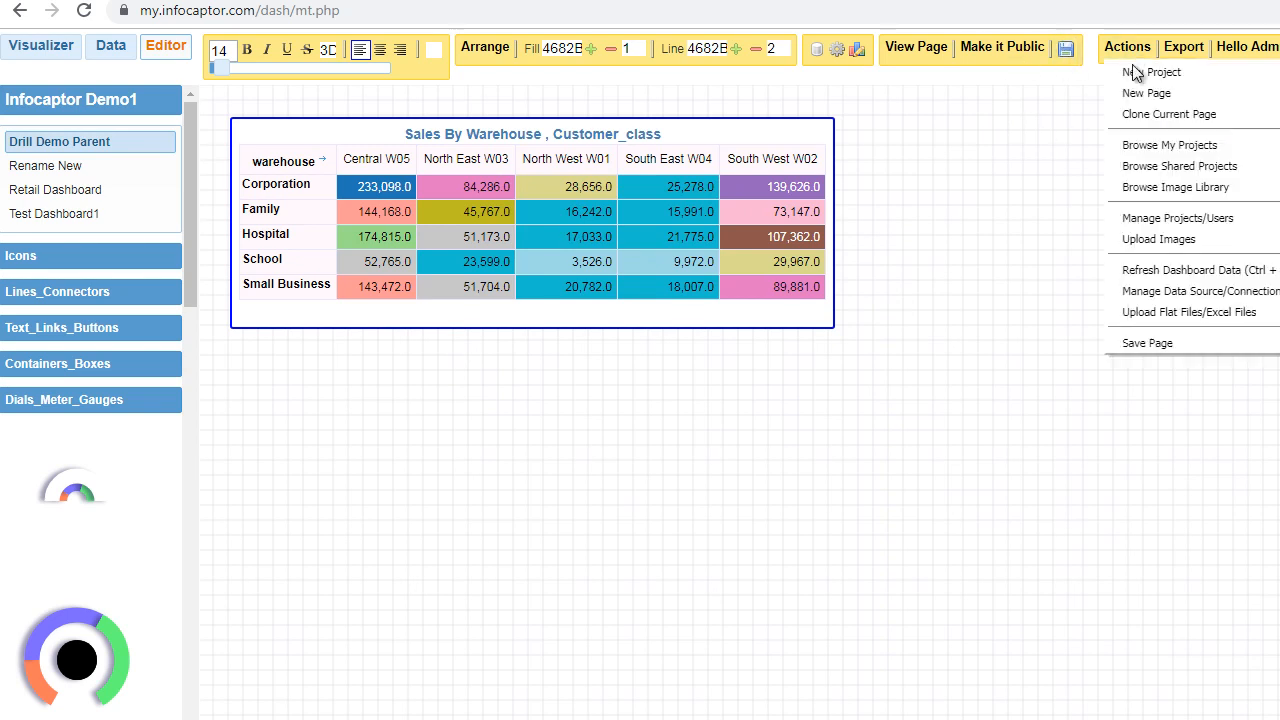
pyautogui.click(1140, 97)
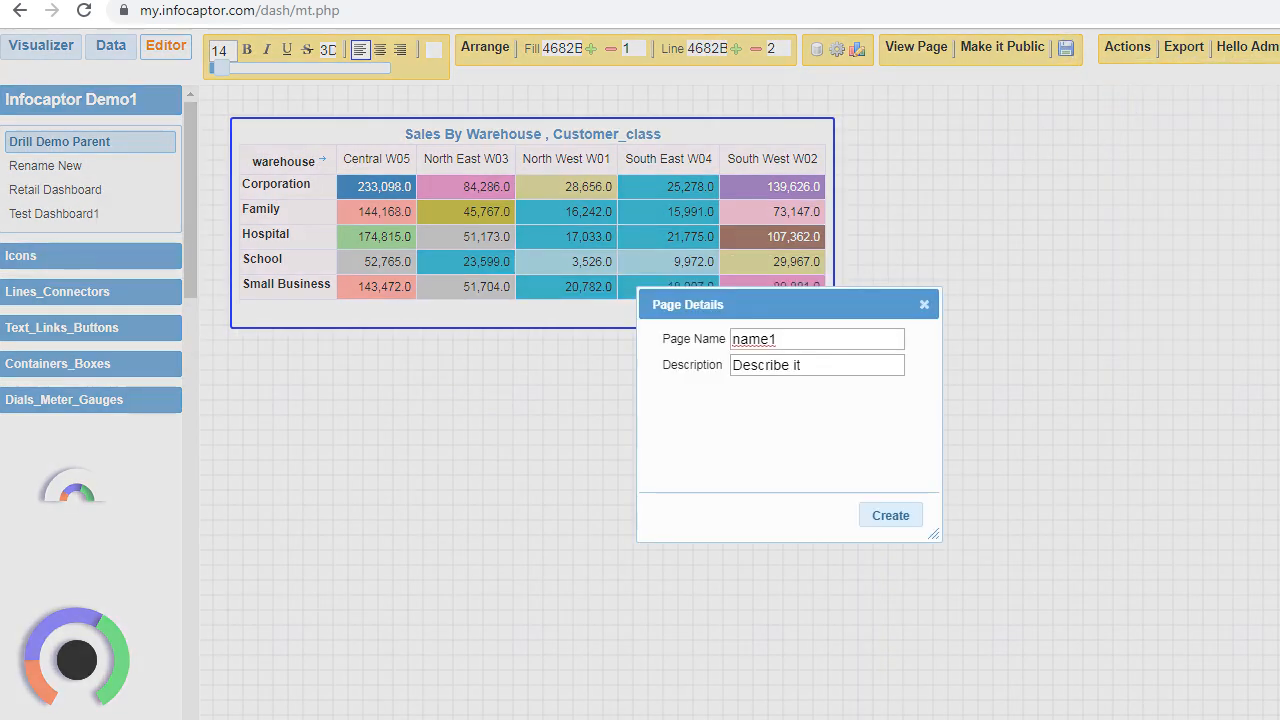
pyautogui.write('Drill Demo')
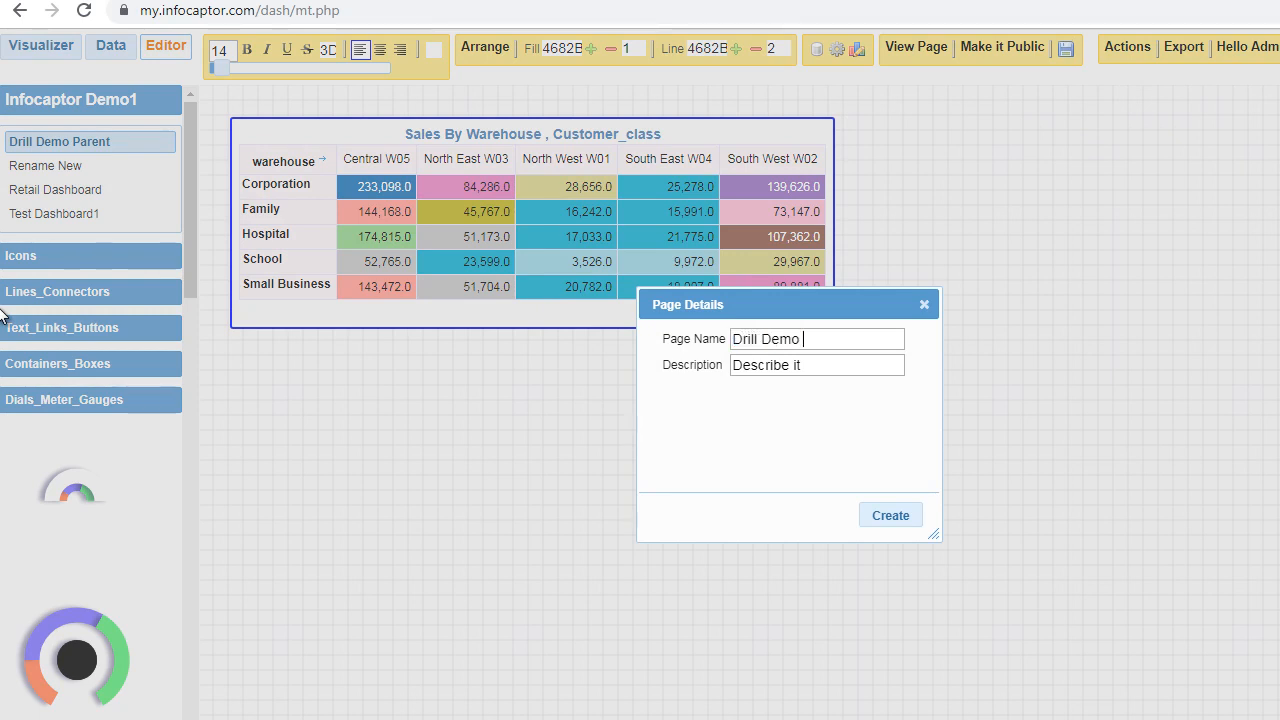
pyautogui.write(' Child1')
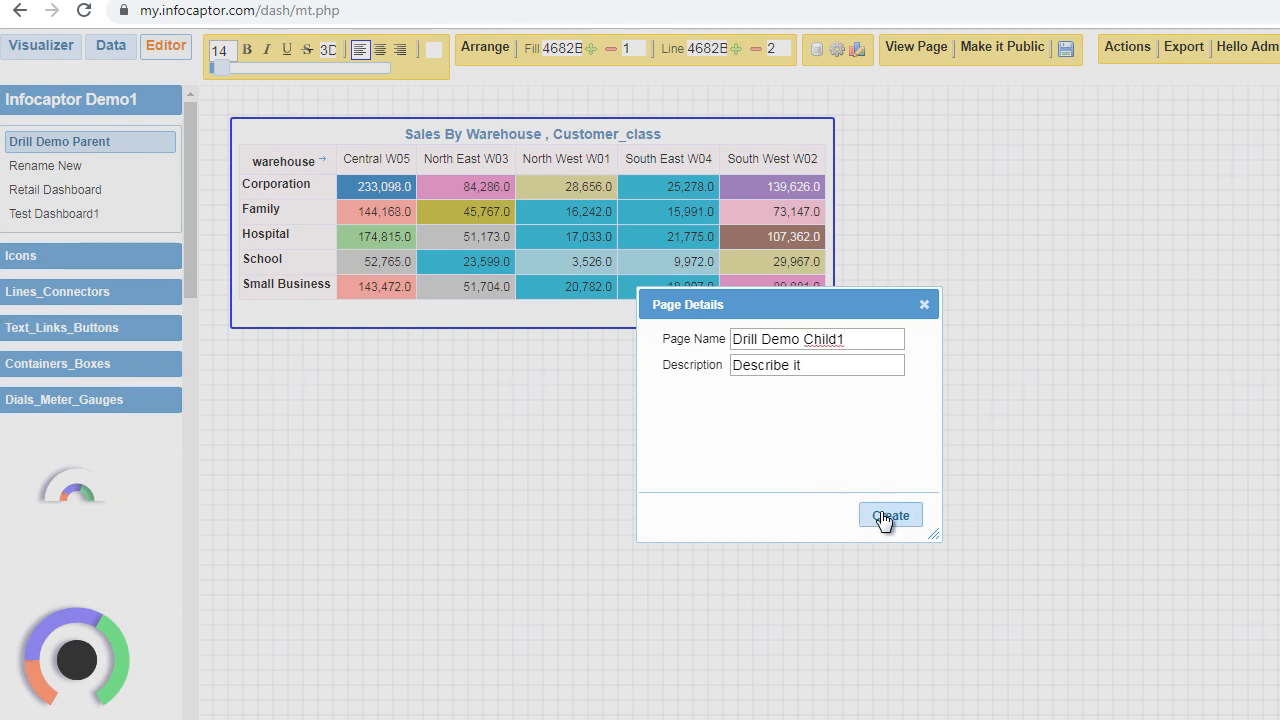
pyautogui.click(883, 517)
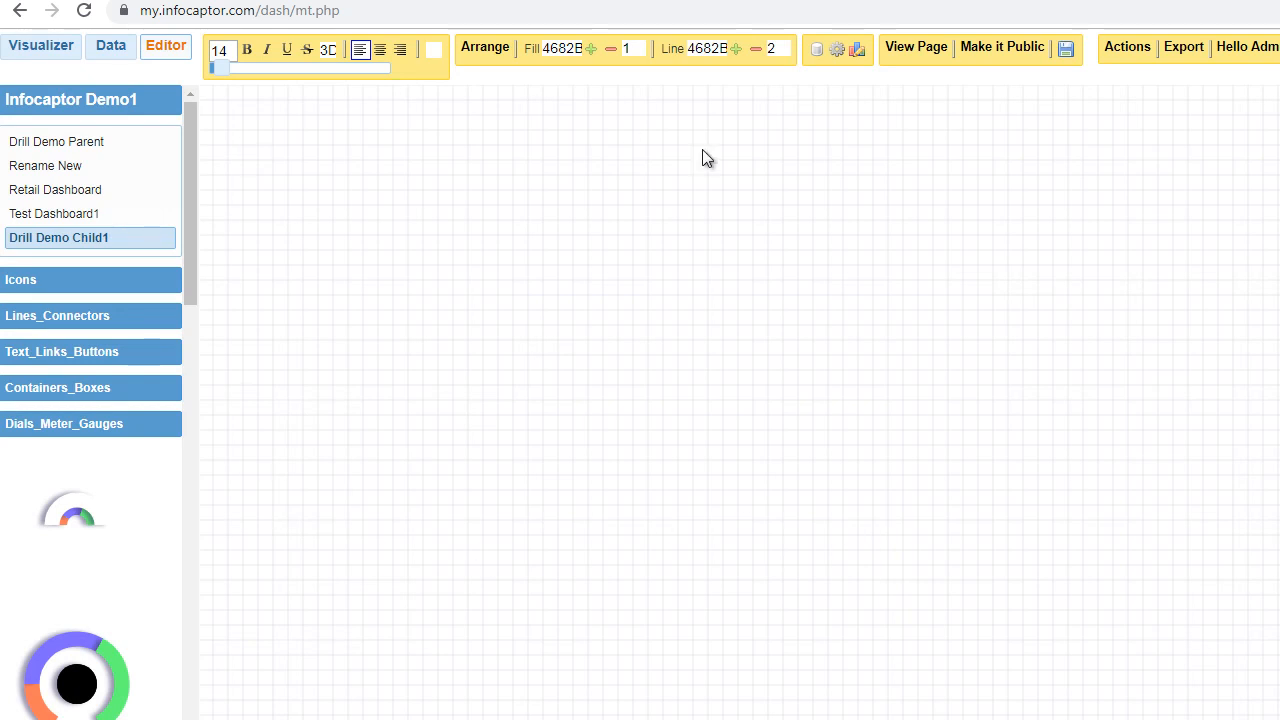
# Step: Create a date hierarchy from ord_date and add ord_date~year to the pivot's rows after customer_class
pyautogui.click(34, 50)
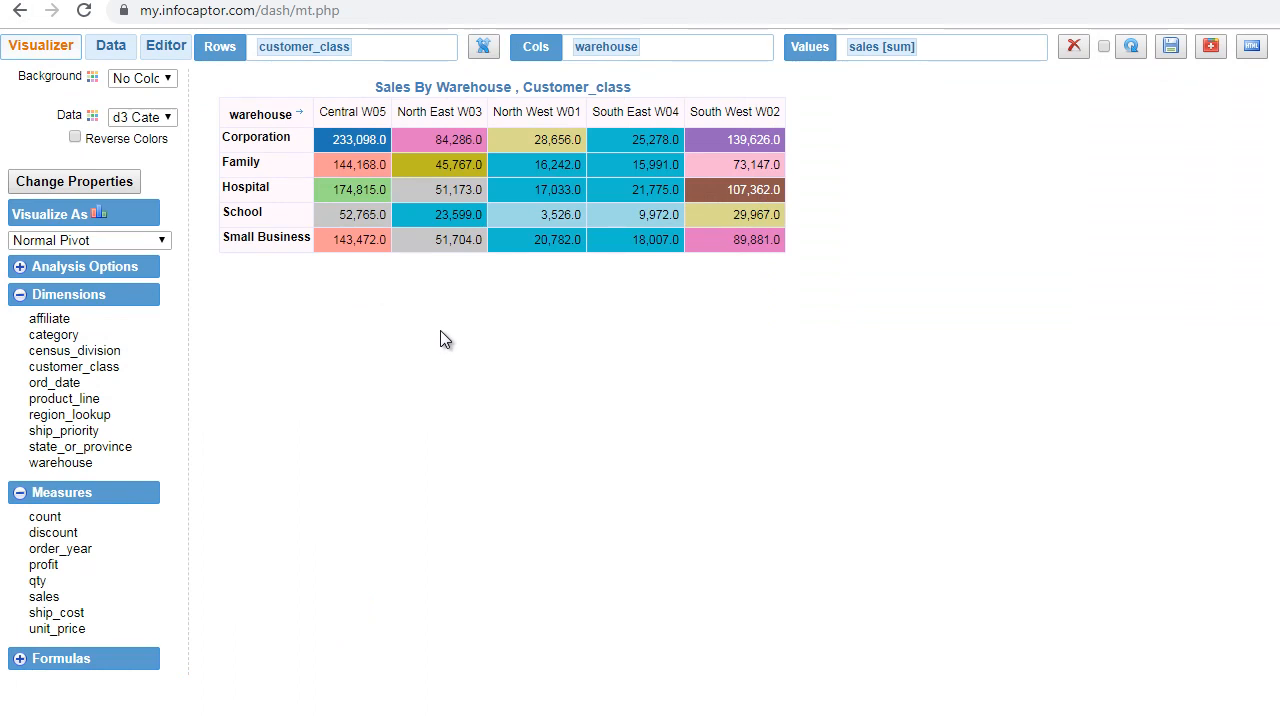
pyautogui.rightClick(59, 384)
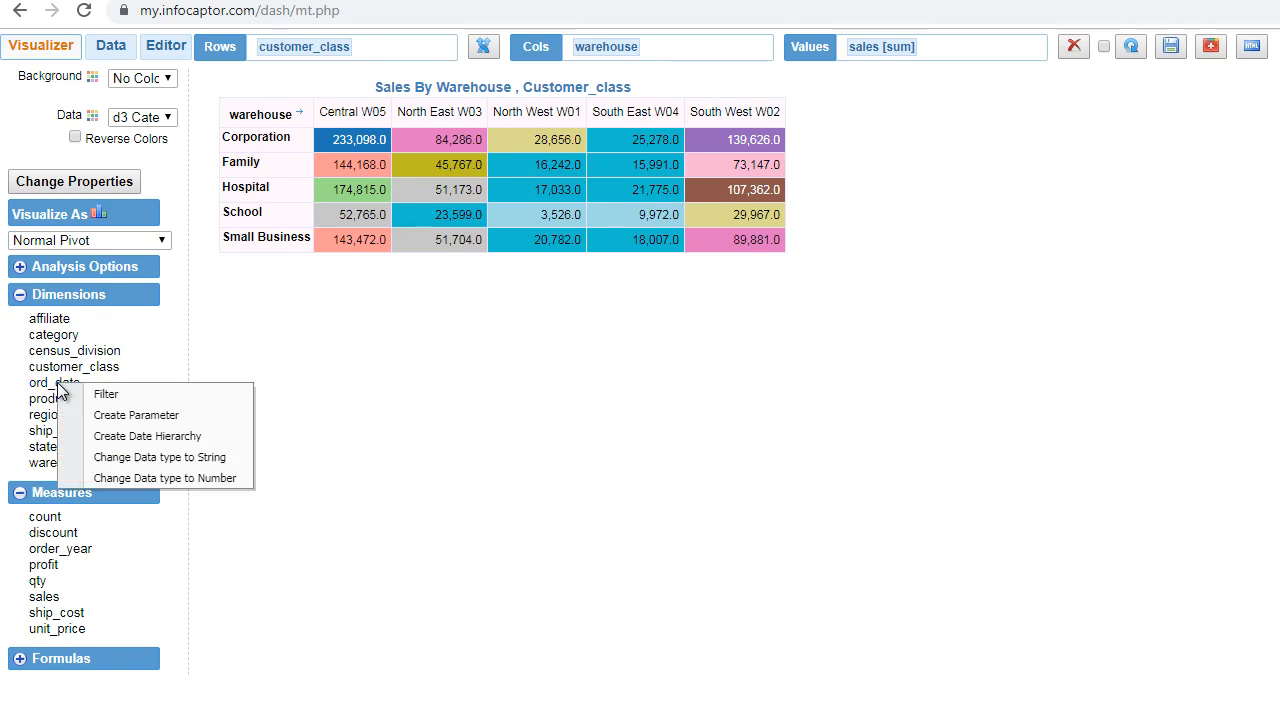
pyautogui.click(140, 441)
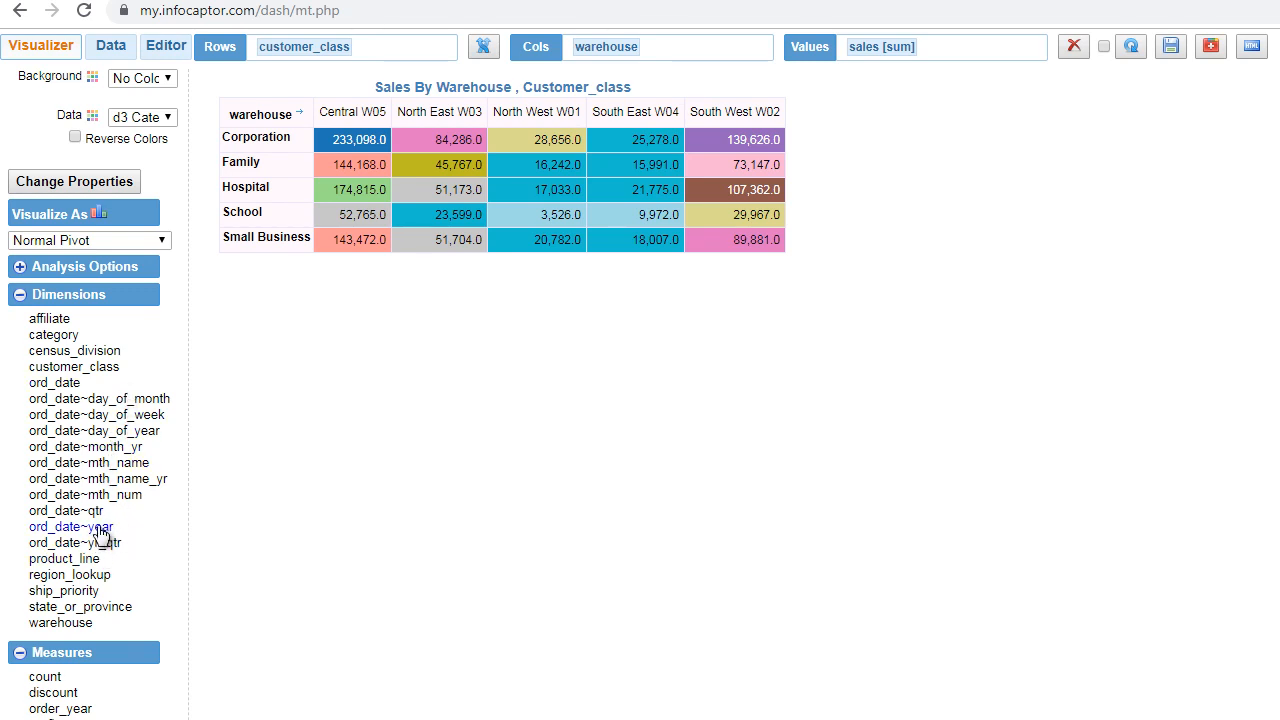
pyautogui.moveTo(100, 536); pyautogui.dragTo(440, 52)
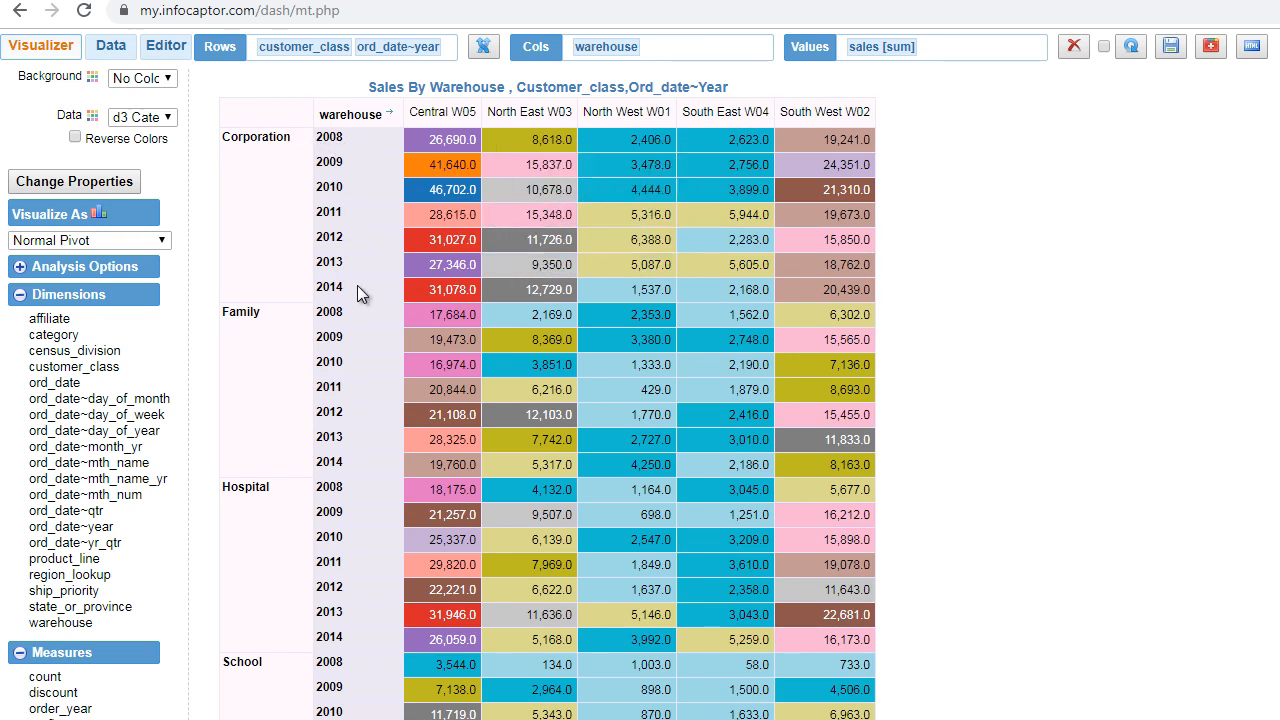
# Step: Place the yearly sales pivot on the Drill Demo Child1 page and enlarge its height to show more rows
pyautogui.click(1210, 47)
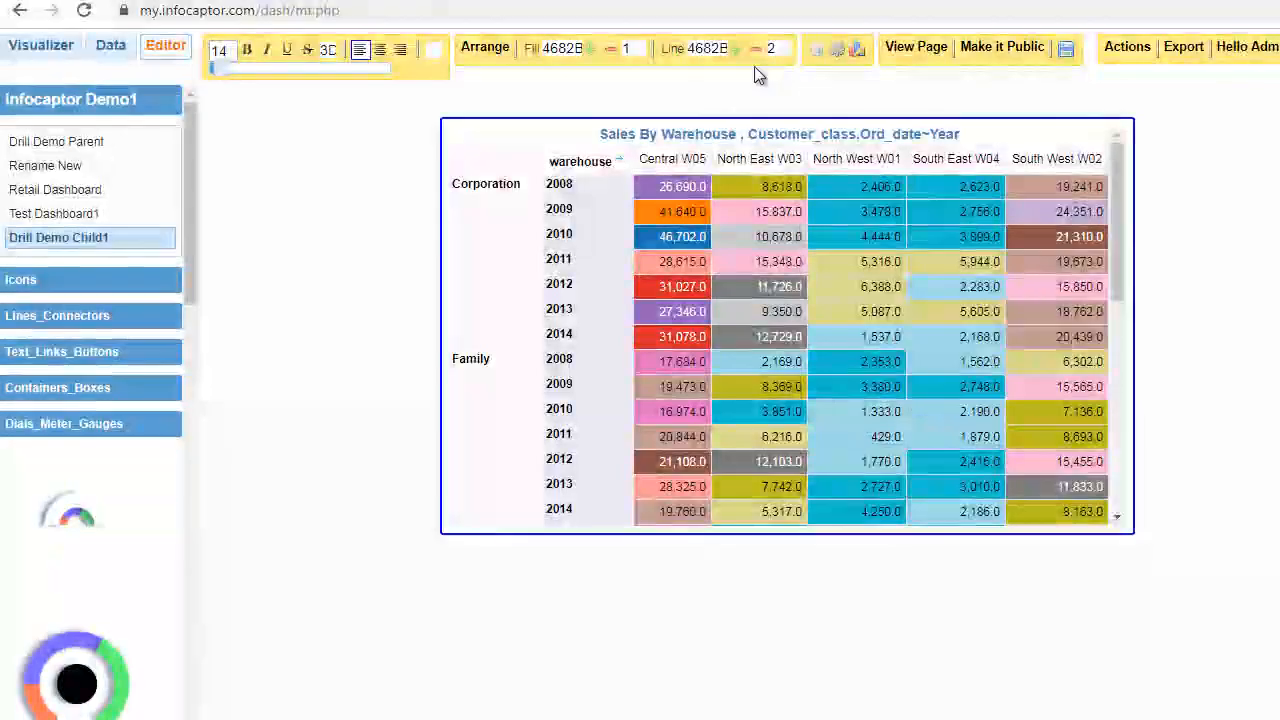
pyautogui.moveTo(625, 236); pyautogui.dragTo(461, 236)
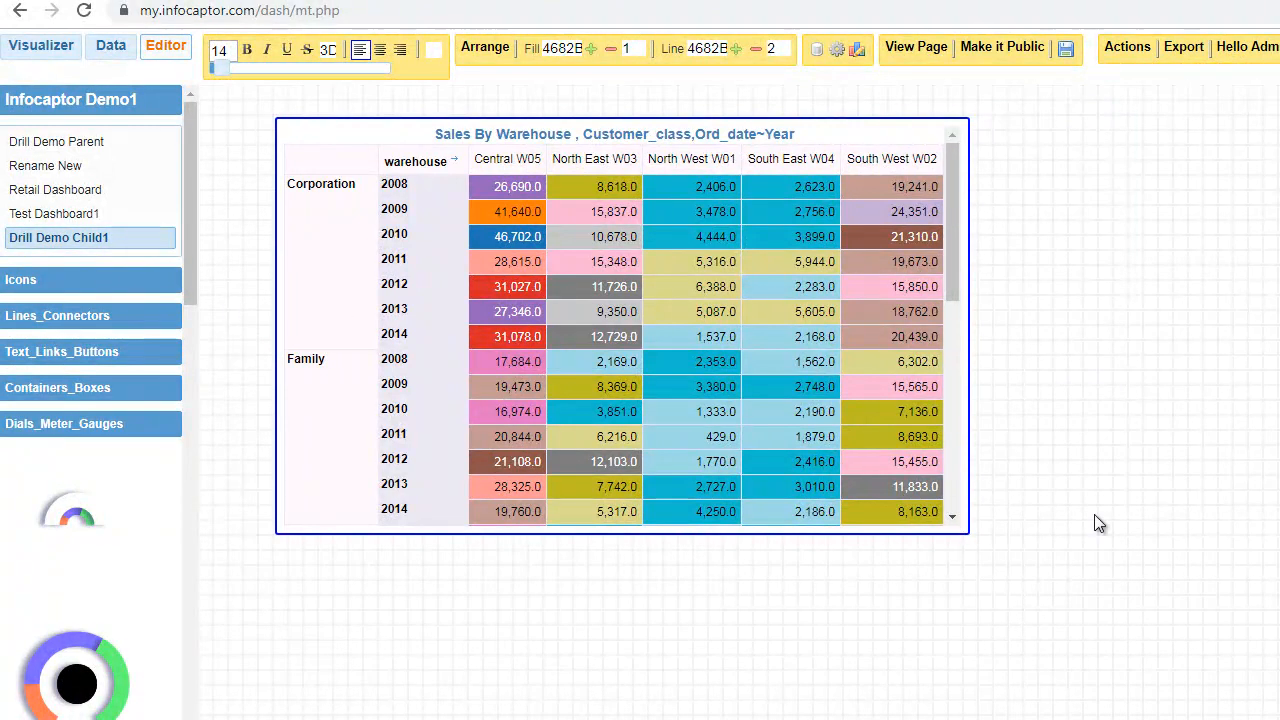
pyautogui.moveTo(952, 528); pyautogui.dragTo(955, 716)
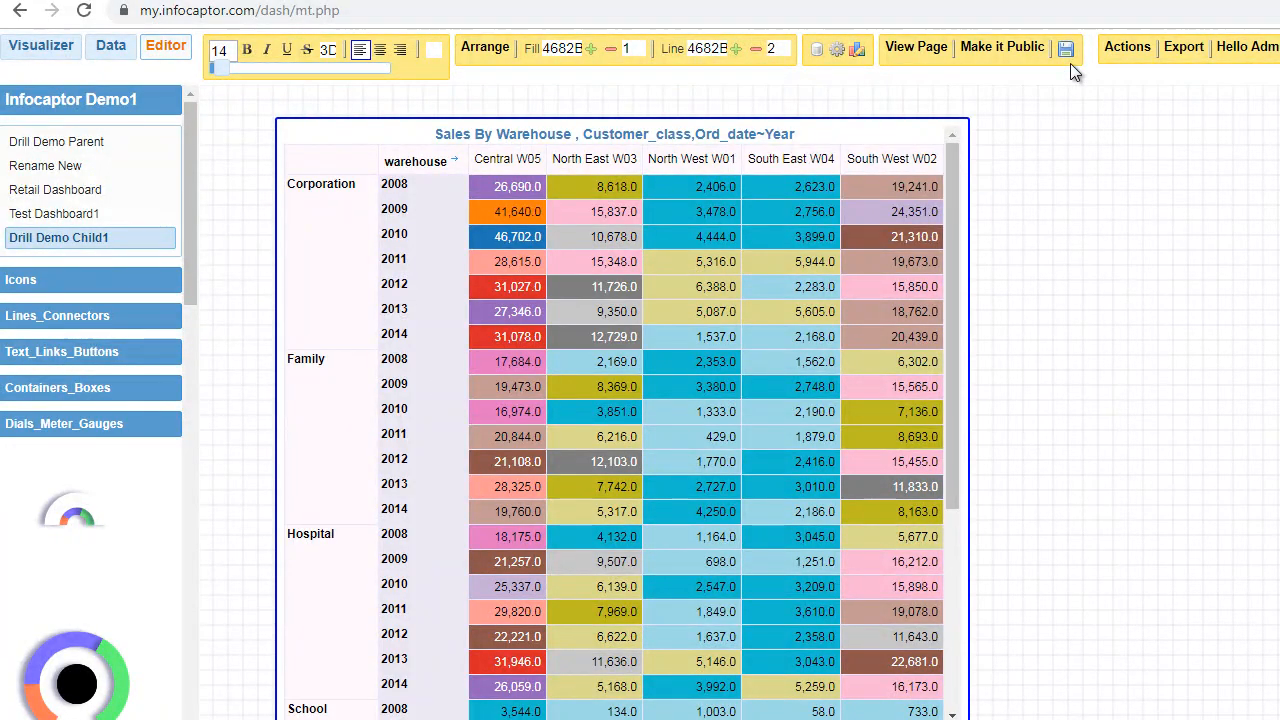
# Step: Preview the Drill Demo Child1 page, then return to the editor
pyautogui.click(922, 58)
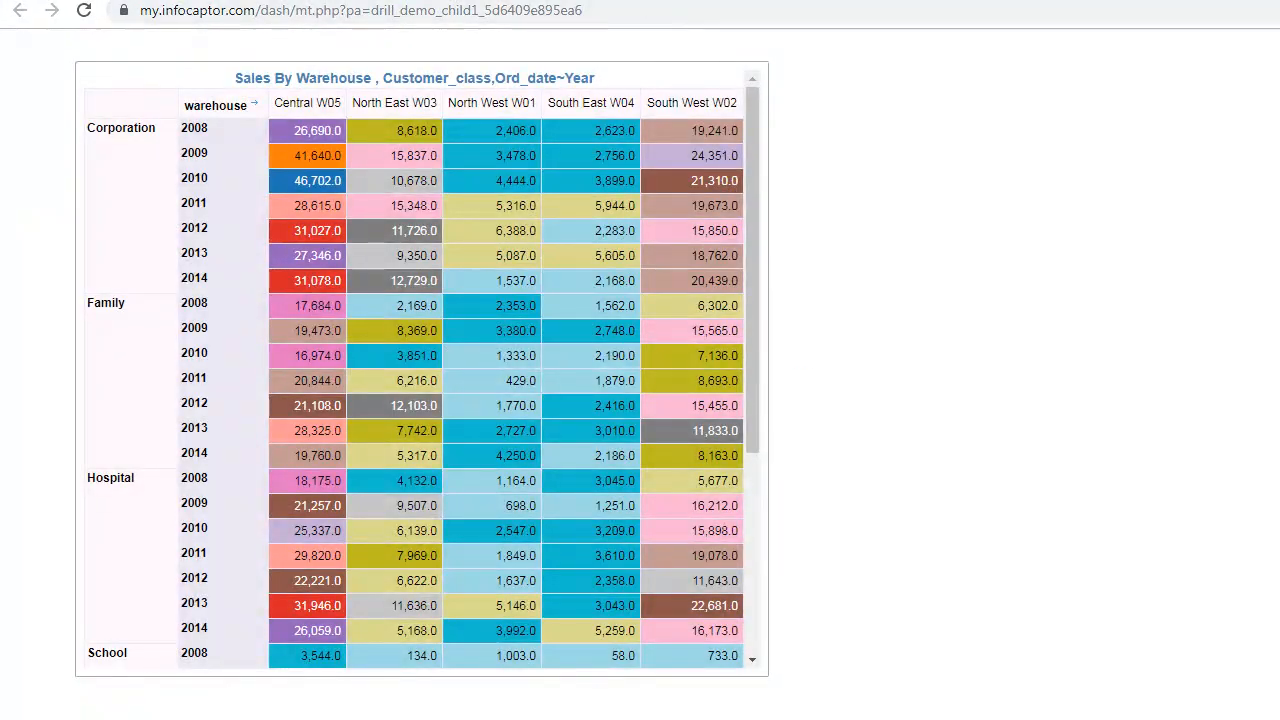
pyautogui.click(642, 0)
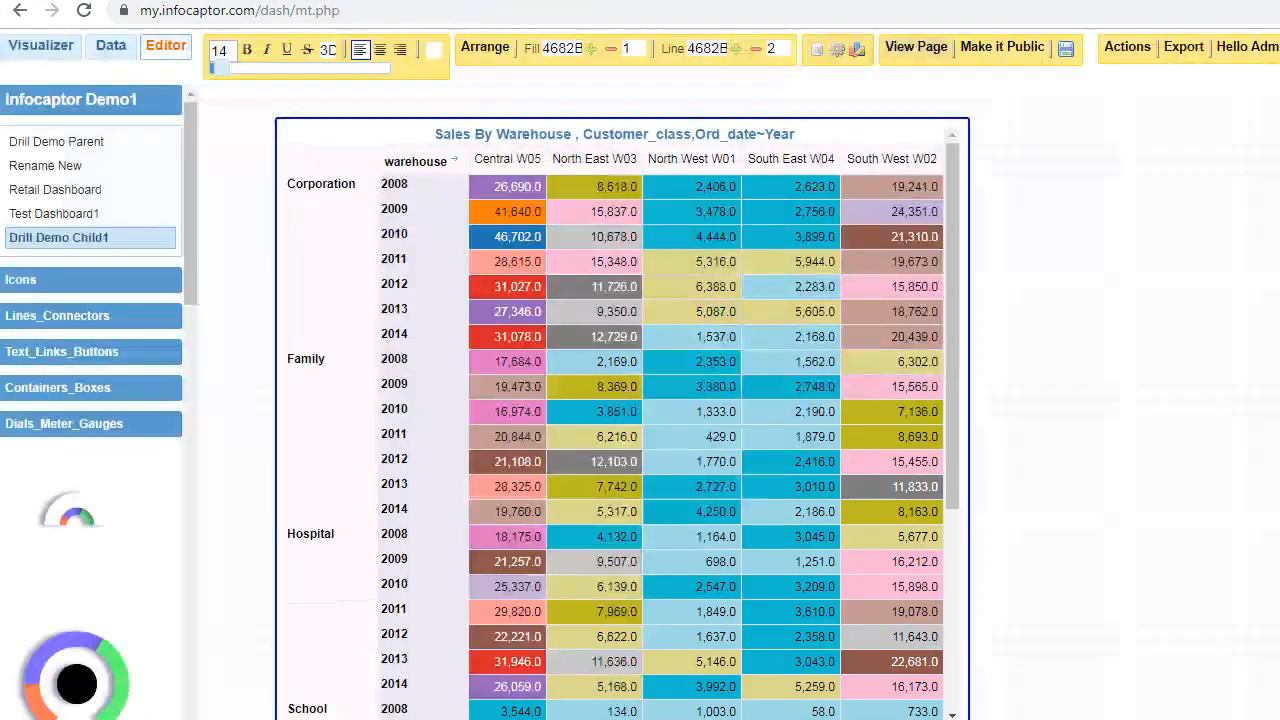
pyautogui.click(85, 145)
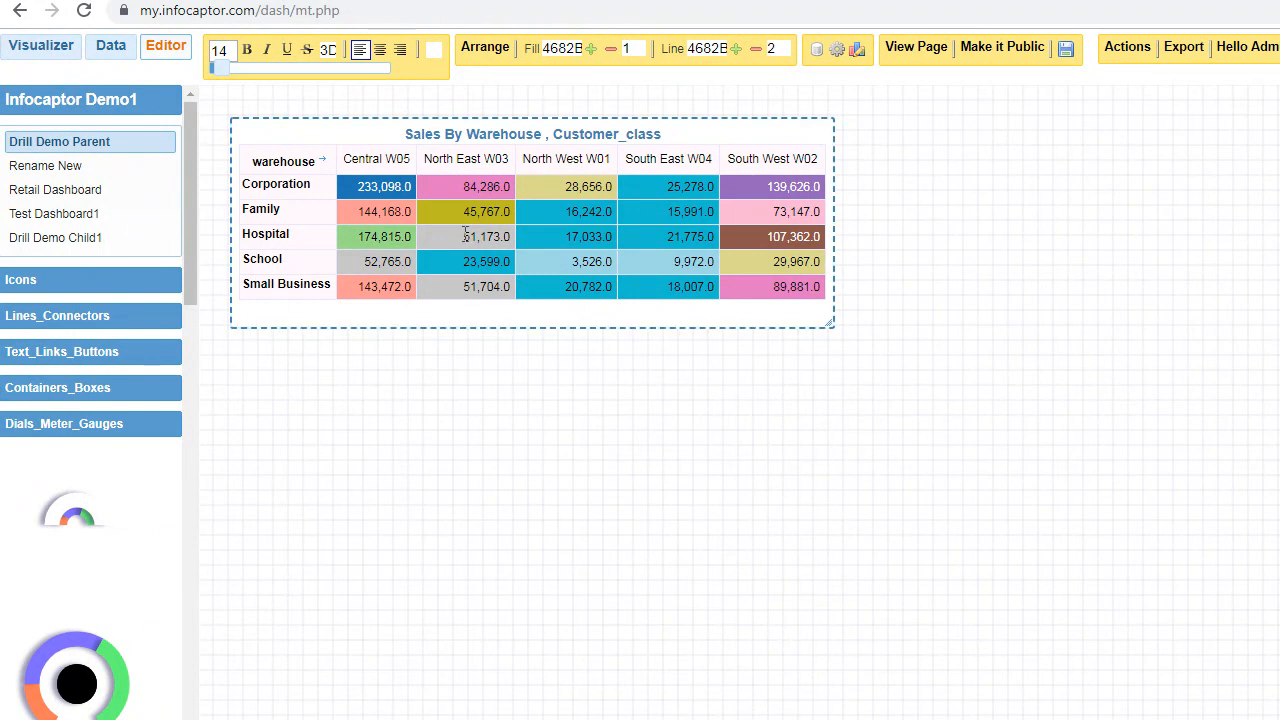
pyautogui.rightClick(466, 186)
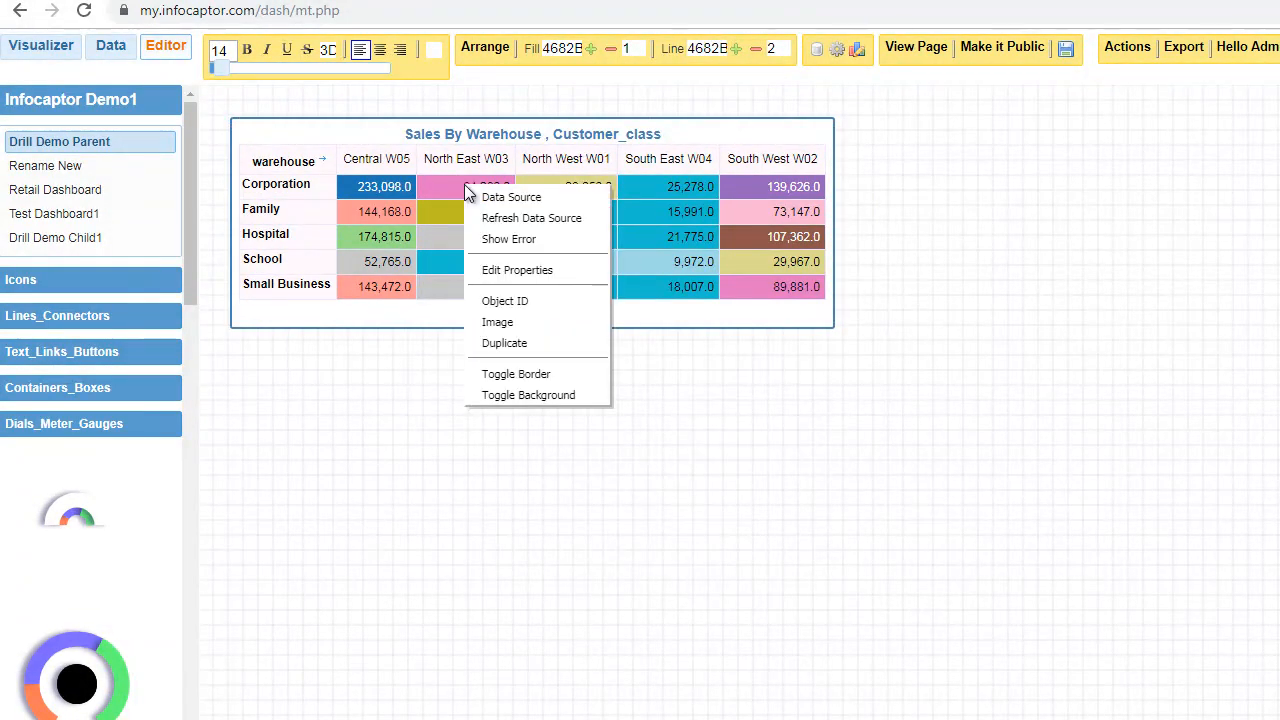
pyautogui.click(514, 272)
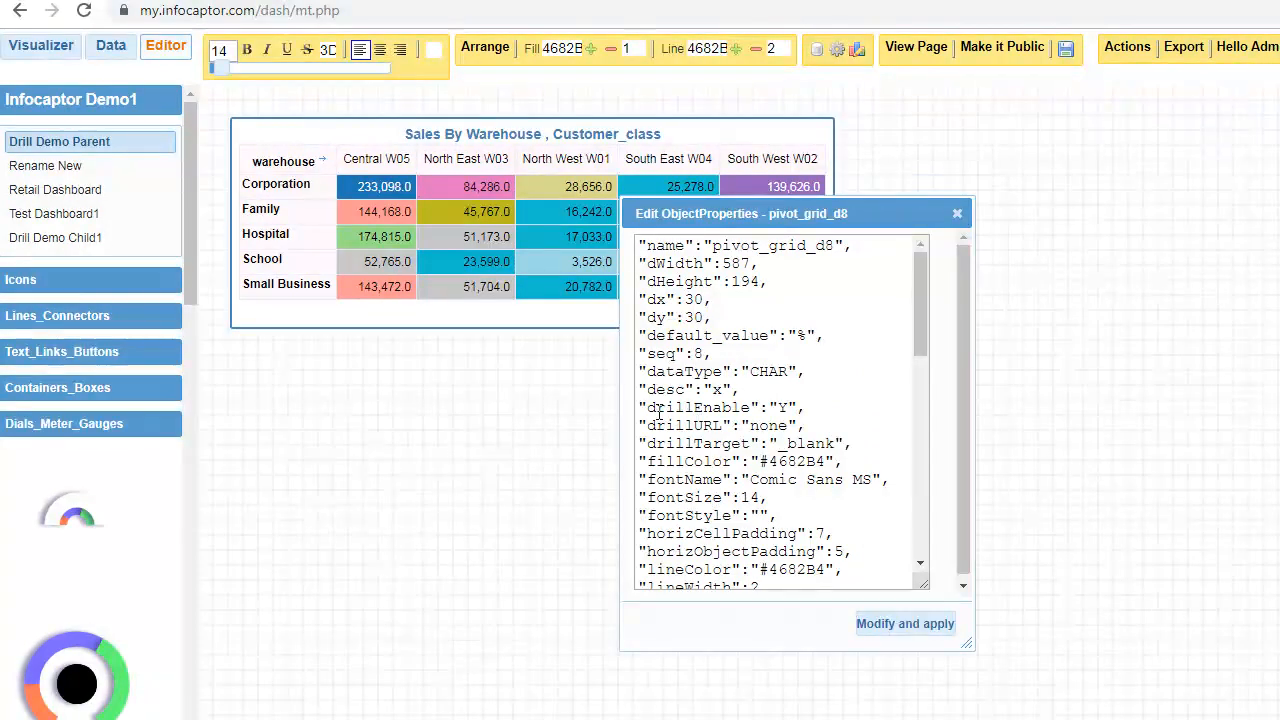
pyautogui.moveTo(646, 408); pyautogui.dragTo(744, 405)
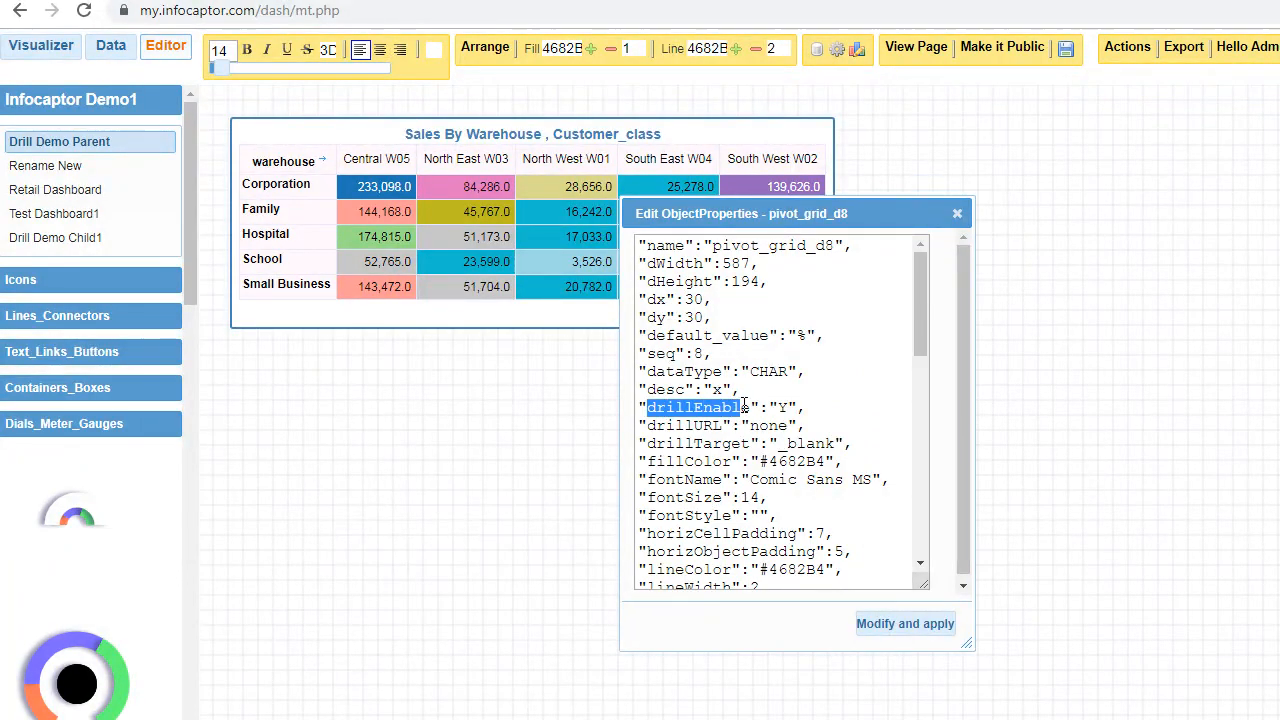
pyautogui.click(686, 424)
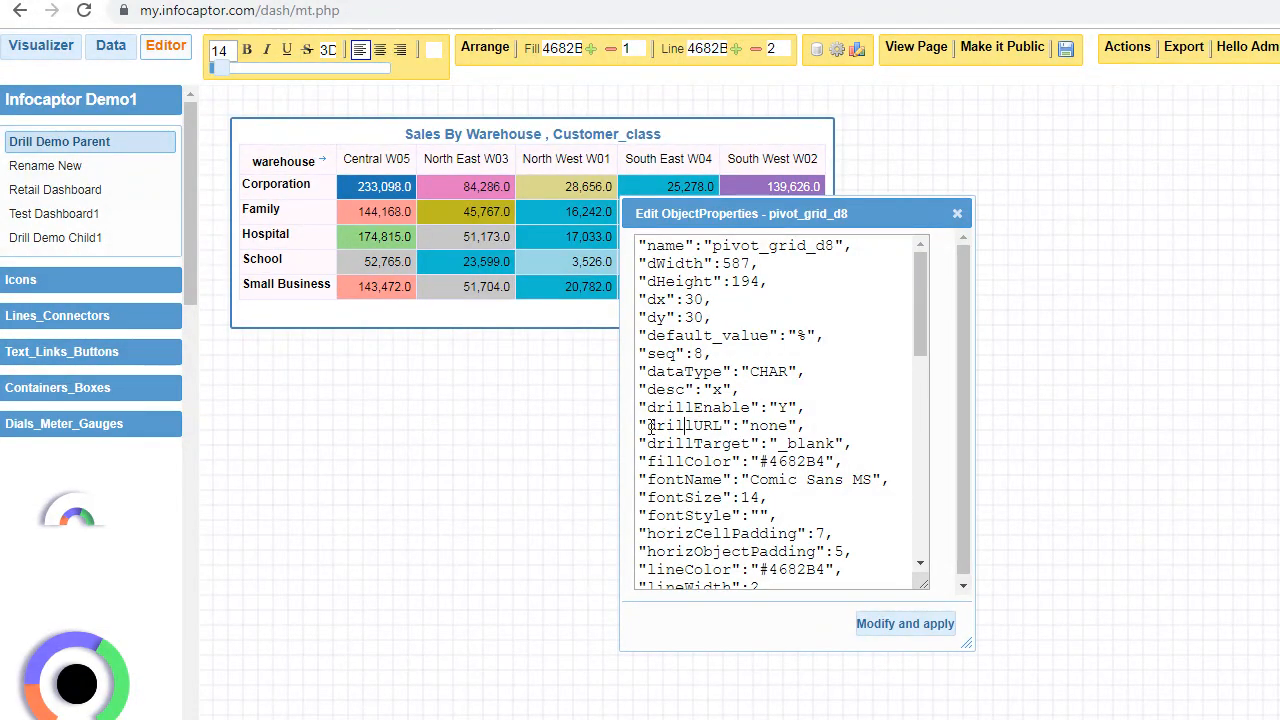
pyautogui.moveTo(750, 427); pyautogui.dragTo(783, 425)
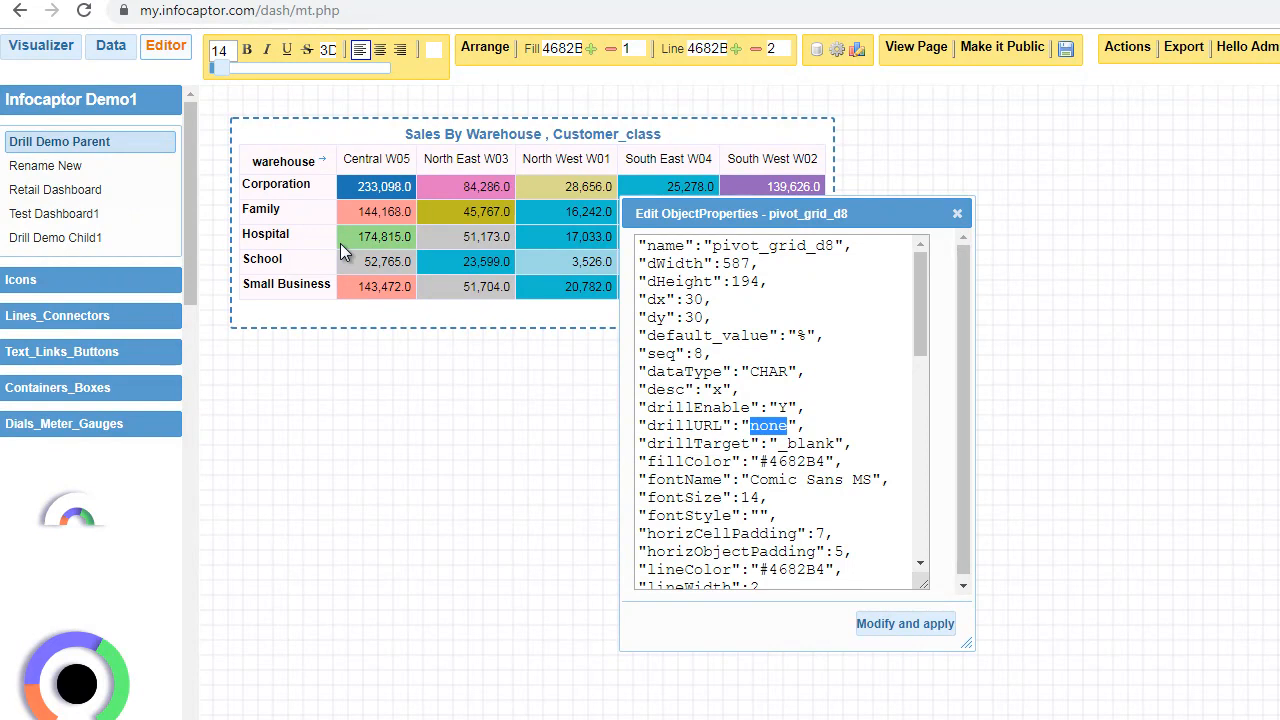
pyautogui.write('https:')
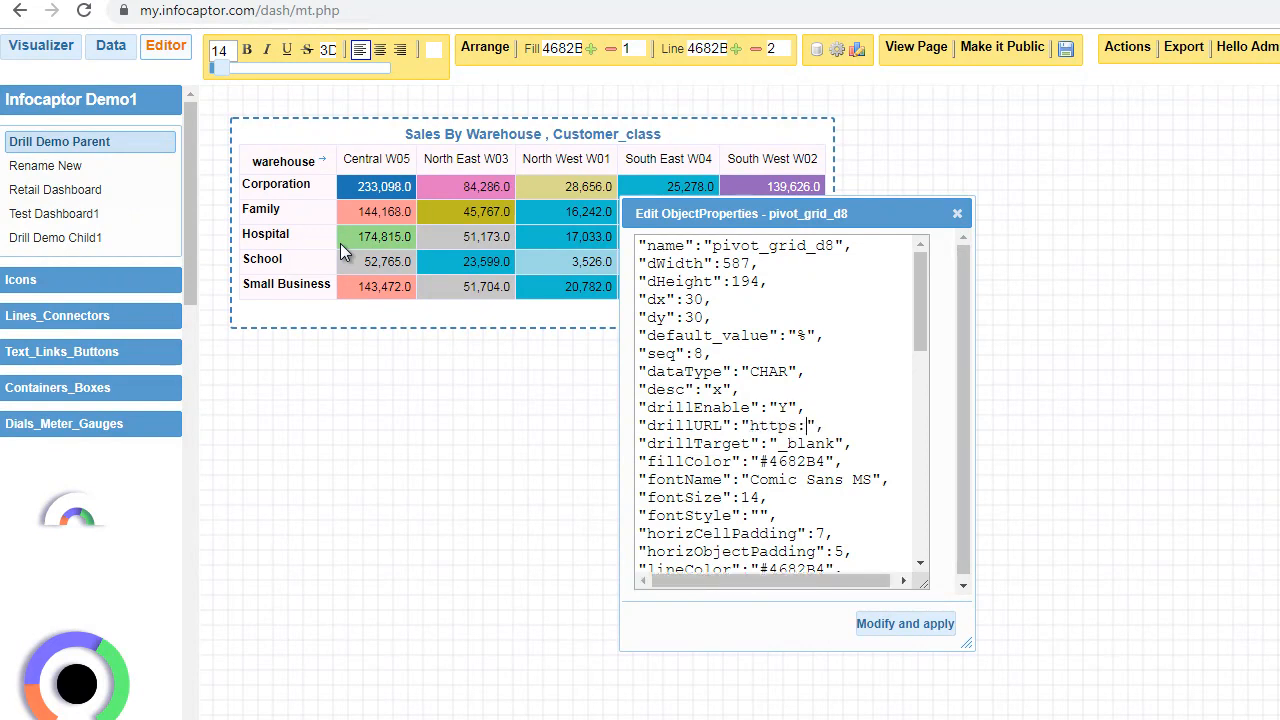
pyautogui.write('//yahoo.com')
pyautogui.click(898, 627)
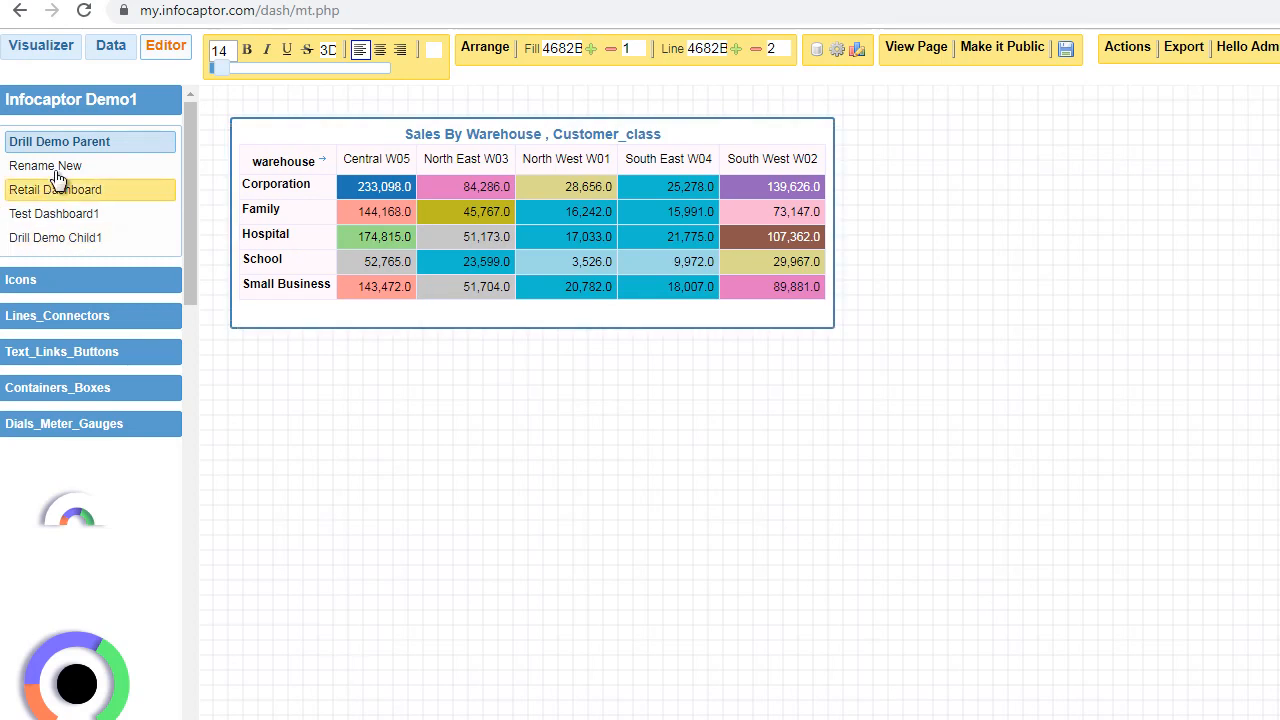
pyautogui.click(508, 222)
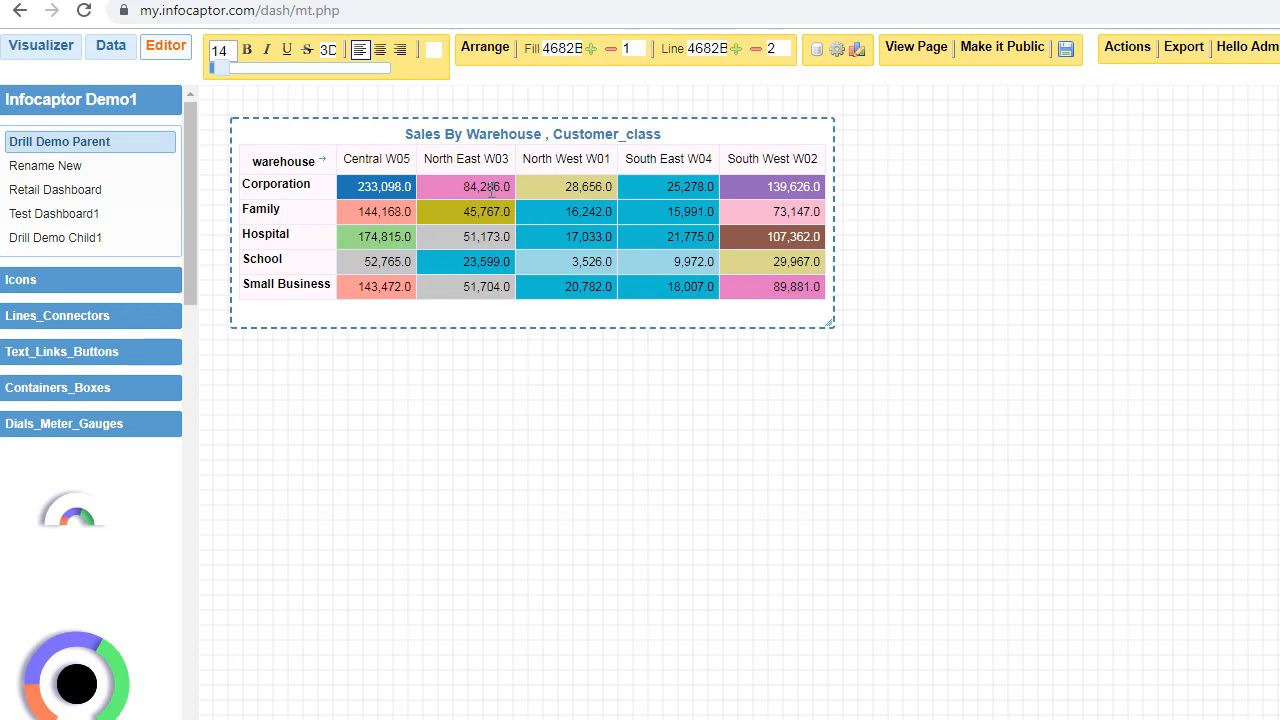
# Step: Refresh the parent pivot's data source, follow the drill link from its Family / North West W01 cell and examine the opened address
pyautogui.rightClick(565, 118)
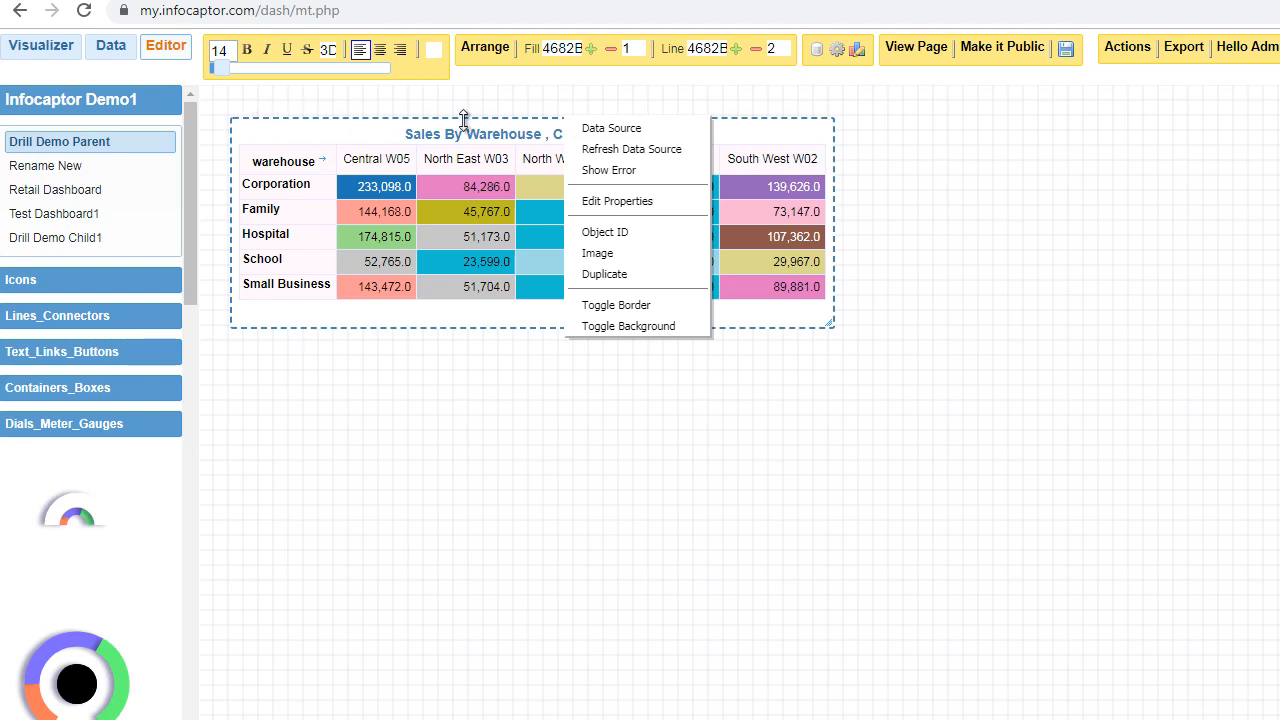
pyautogui.click(609, 150)
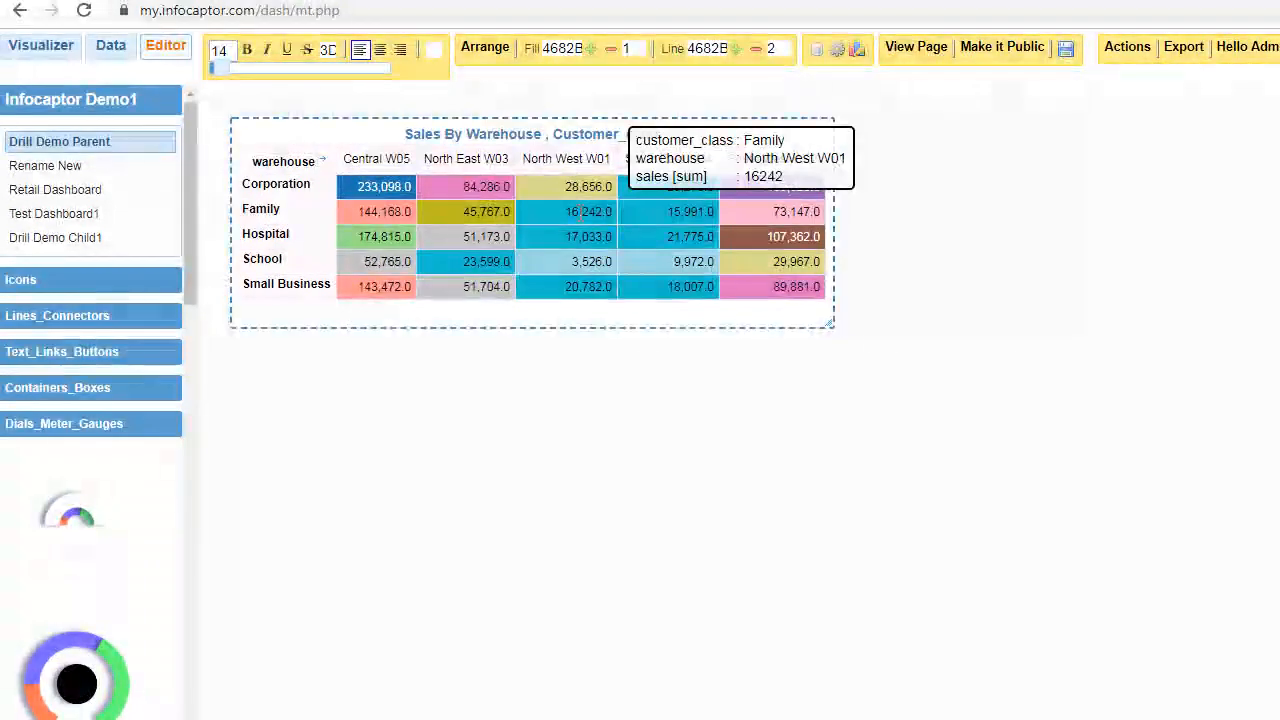
pyautogui.click(581, 214)
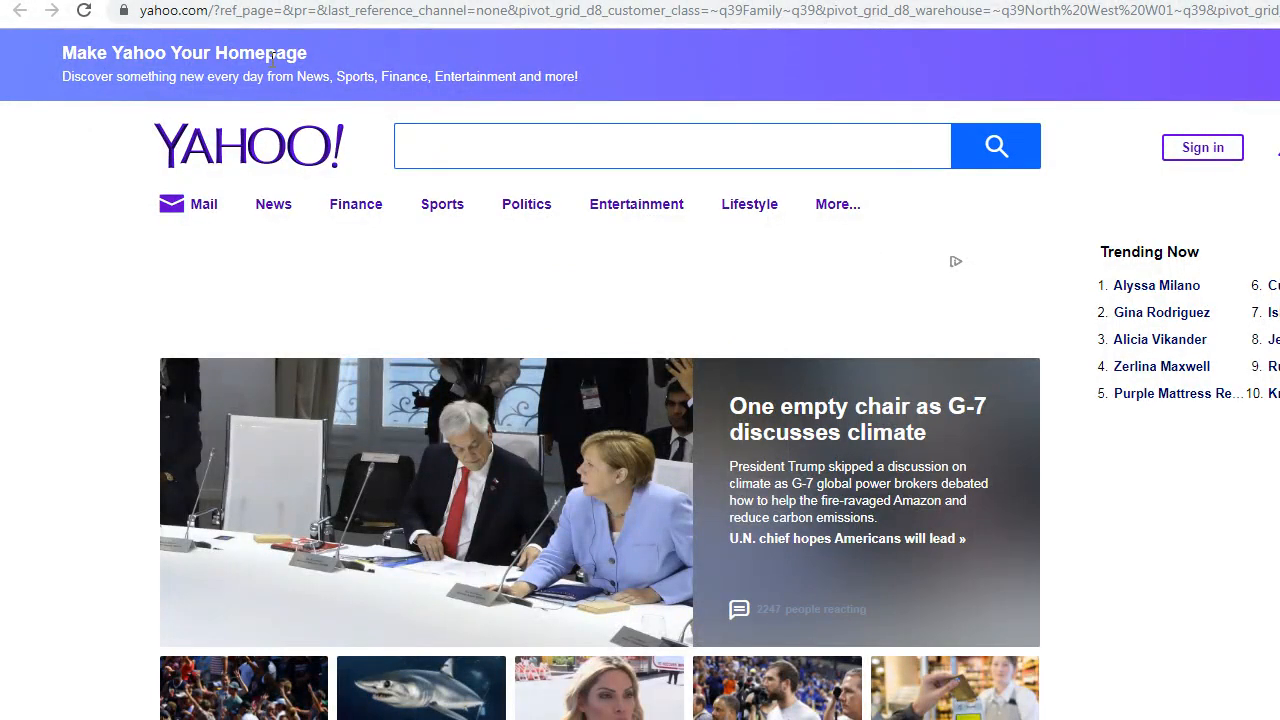
pyautogui.moveTo(208, 10); pyautogui.dragTo(118, 18)
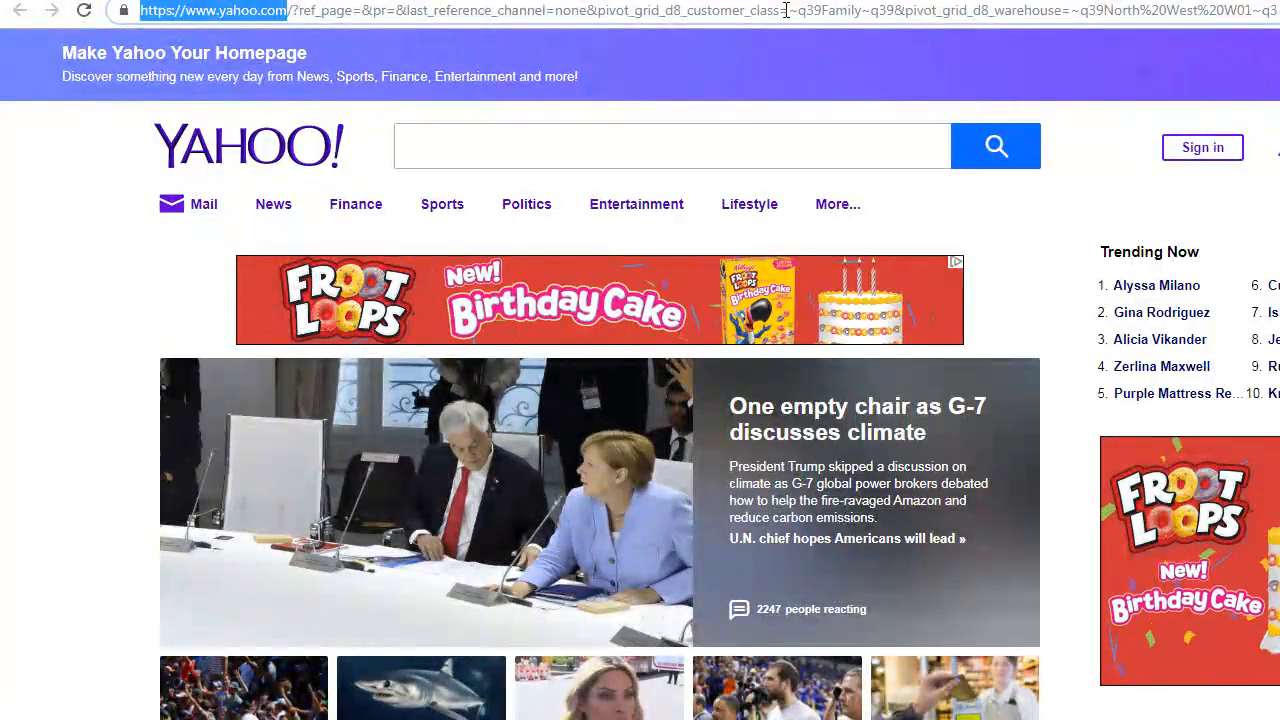
pyautogui.moveTo(686, 10); pyautogui.dragTo(779, 12)
pyautogui.moveTo(598, 10); pyautogui.dragTo(687, 10)
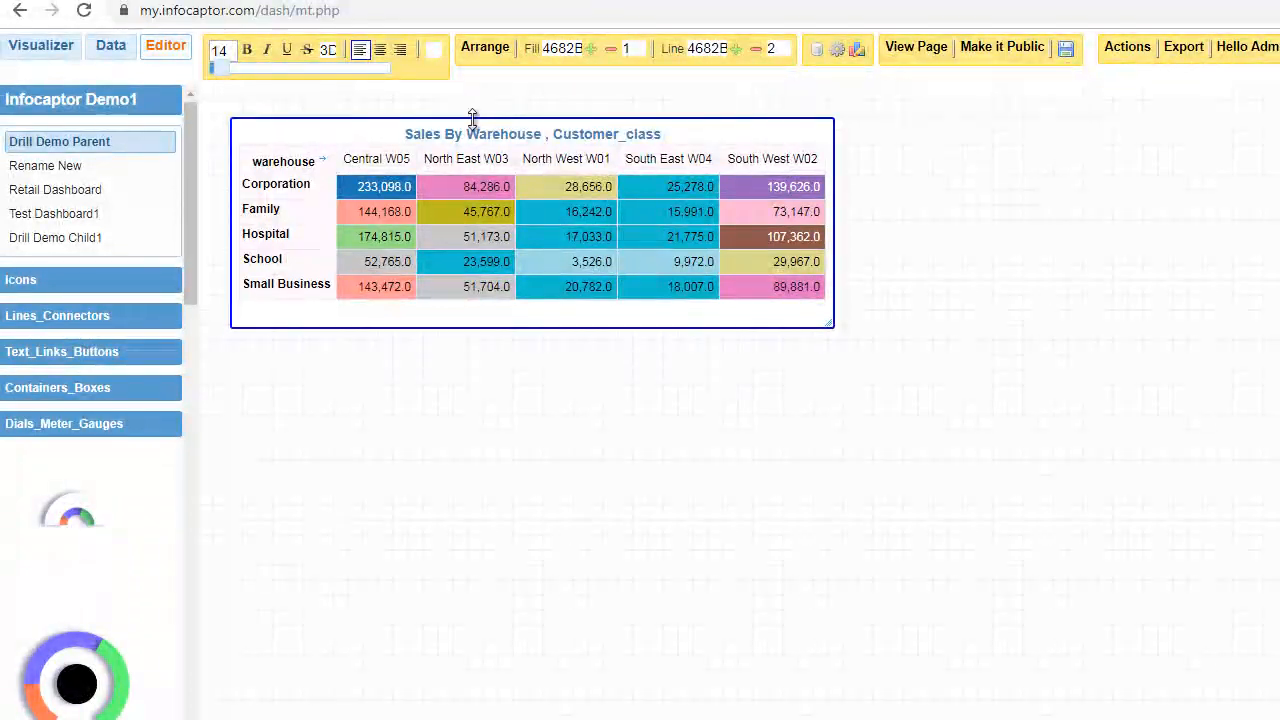
# Step: Compare the name property of the parent pivot with the parameter prefix in the opened drill link's address
pyautogui.rightClick(476, 127)
pyautogui.click(505, 205)
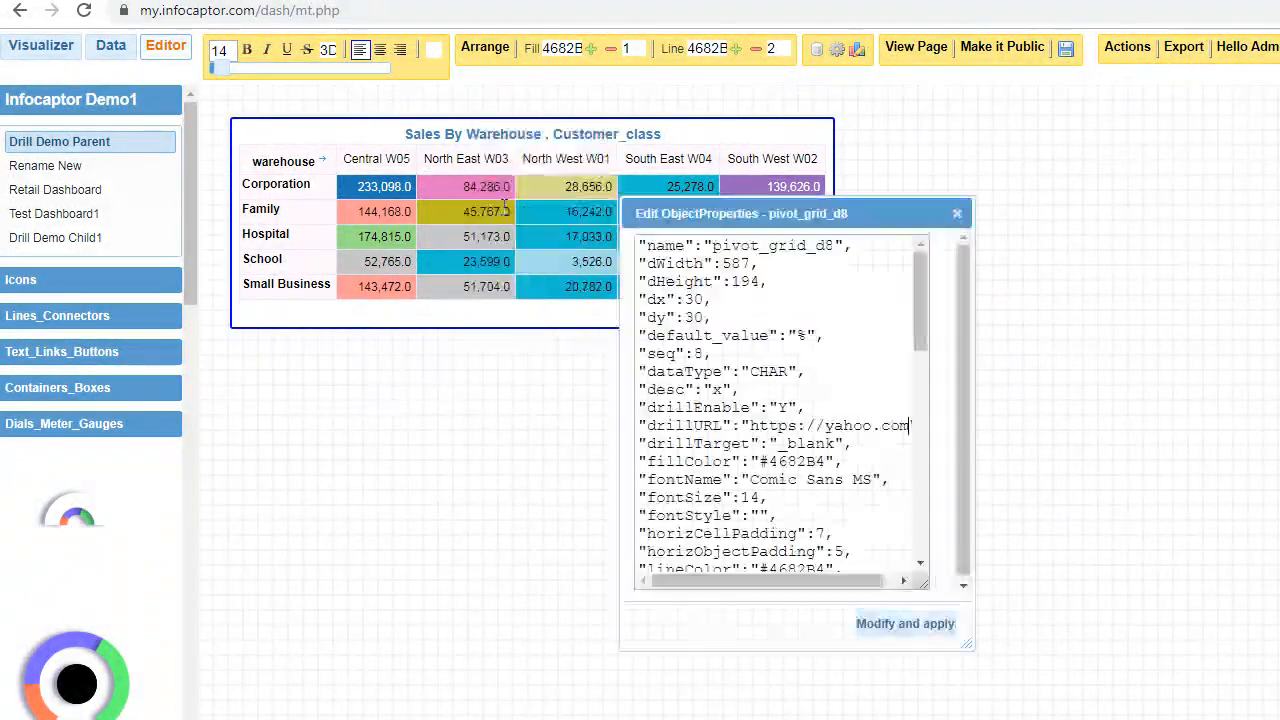
pyautogui.moveTo(711, 245); pyautogui.dragTo(832, 237)
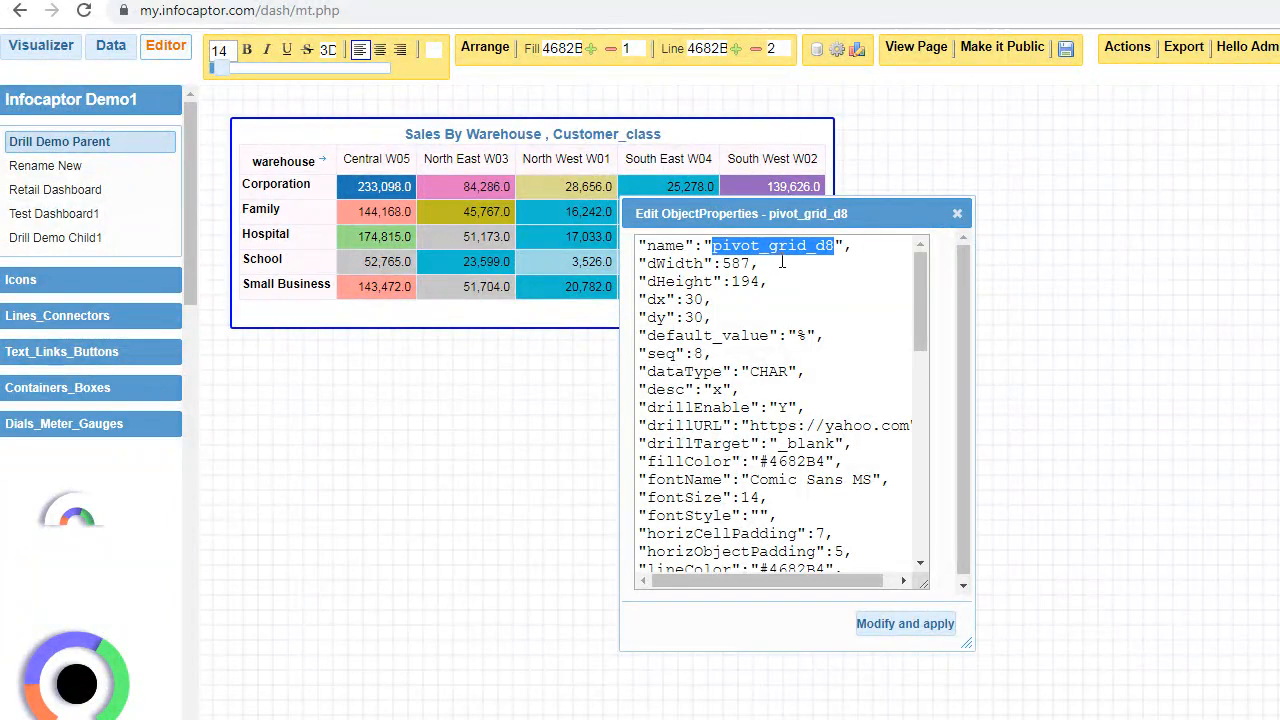
pyautogui.click(566, 211)
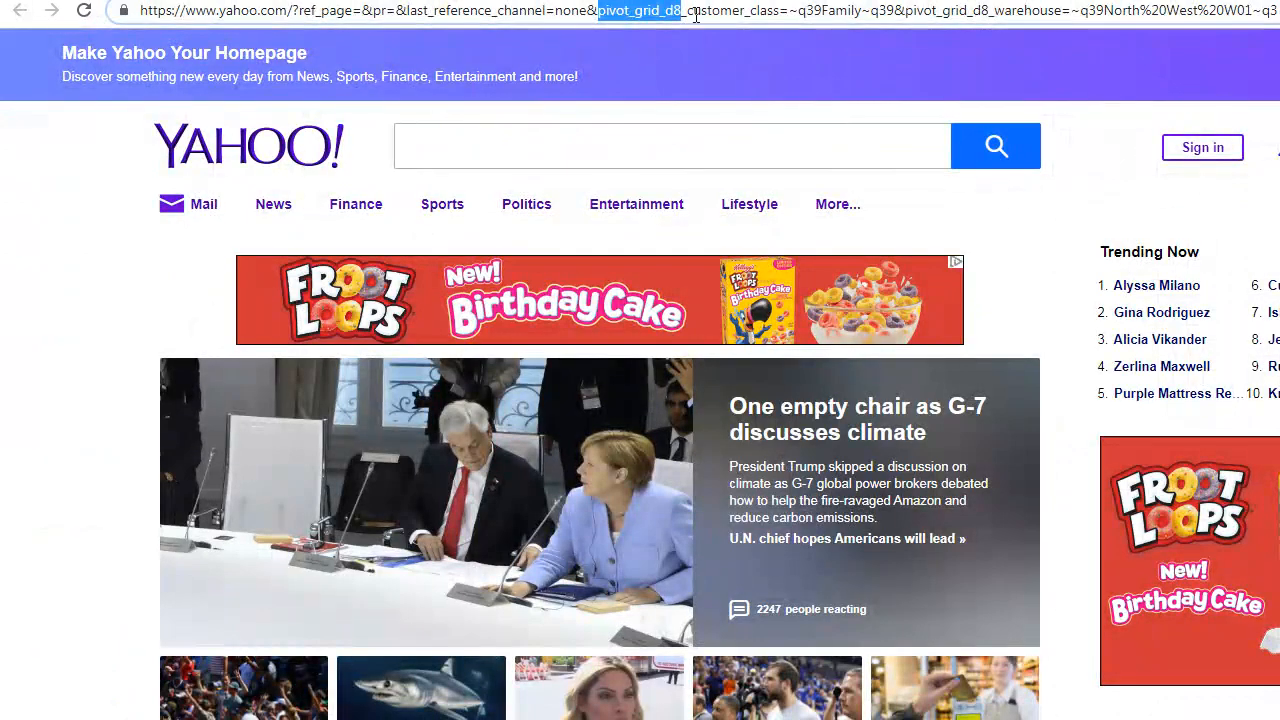
pyautogui.hotkey('ctrl', 'w')
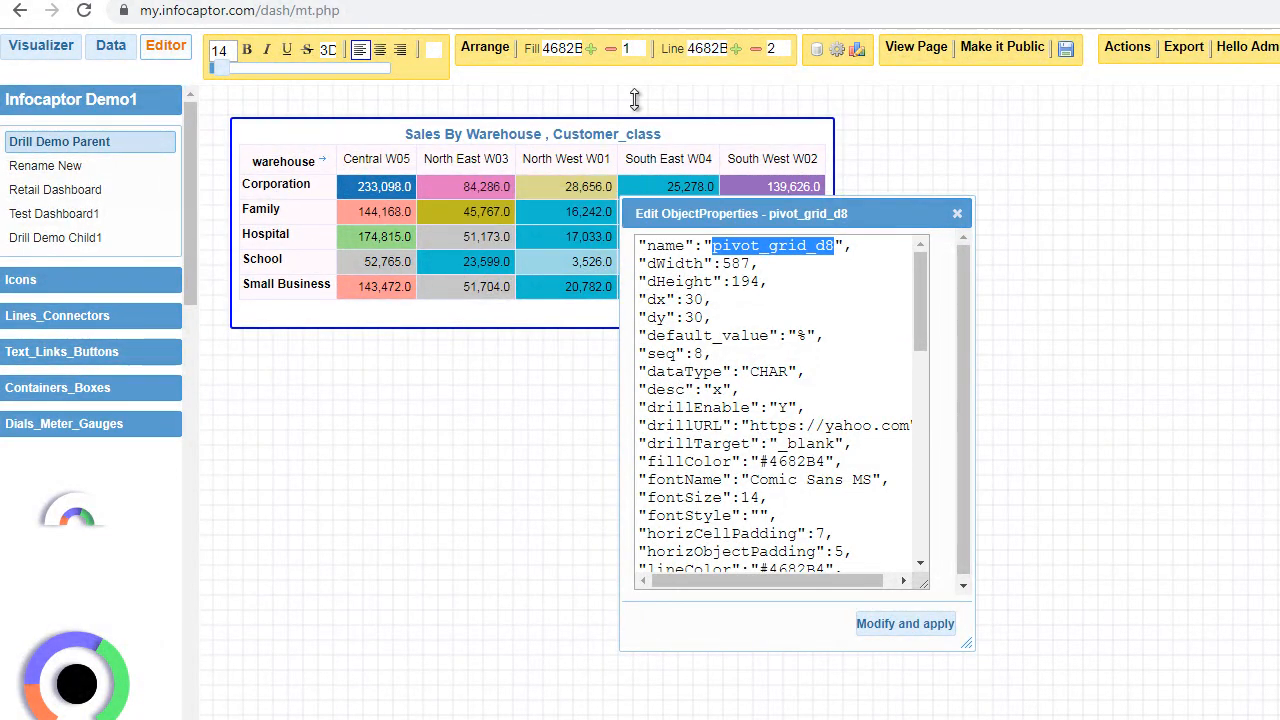
pyautogui.click(564, 210)
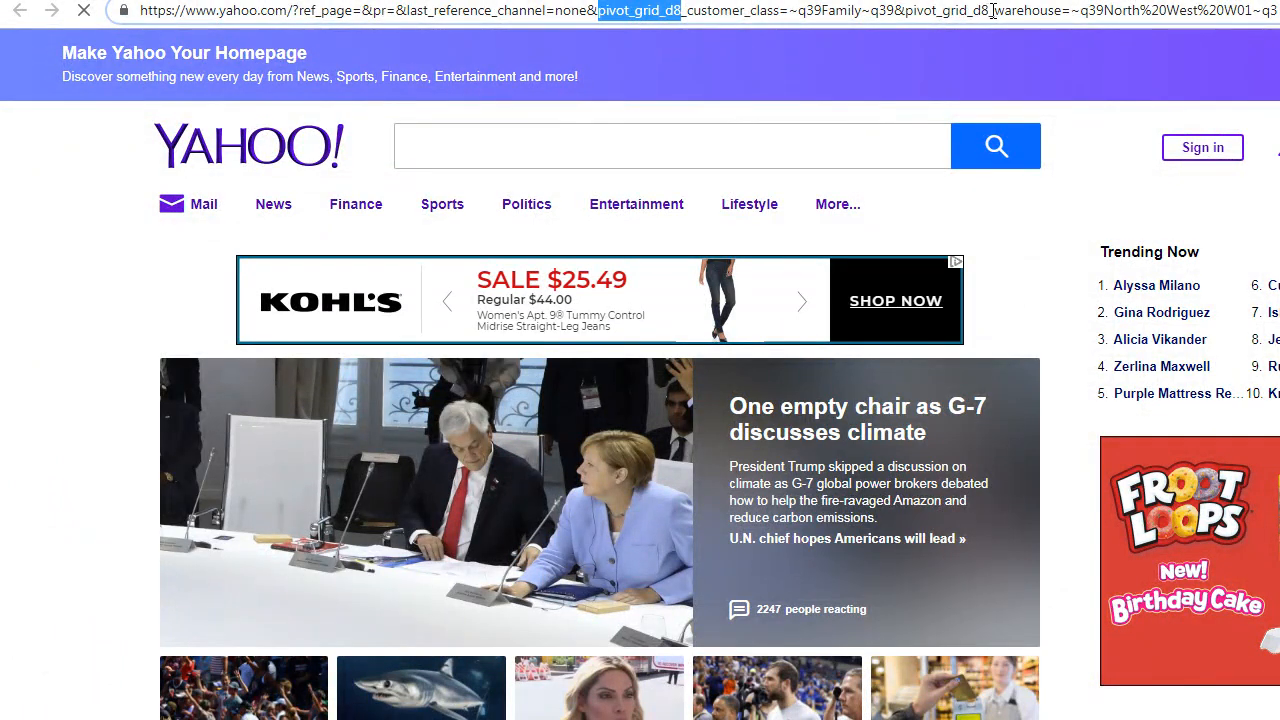
# Step: Examine the warehouse, sales_sum and remaining parameters passed in the drill link's address
pyautogui.moveTo(992, 10); pyautogui.dragTo(1070, 10)
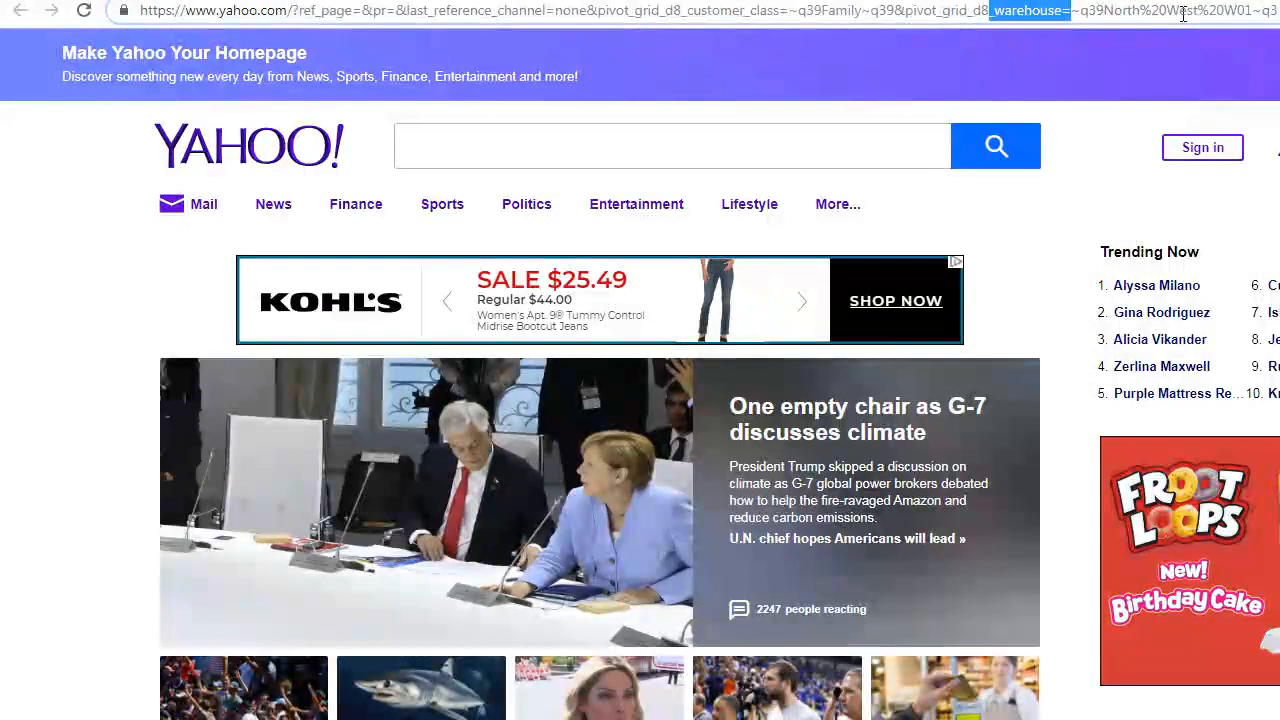
pyautogui.click(1198, 11)
pyautogui.press('End')
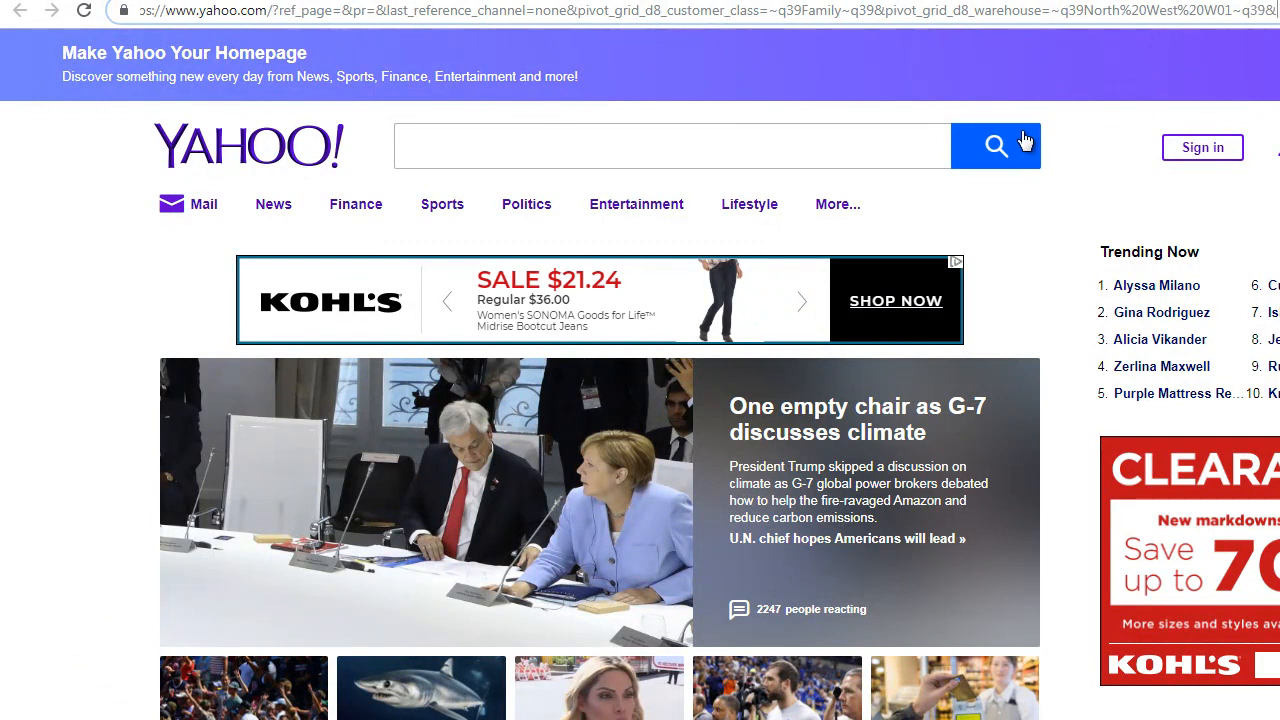
pyautogui.press('Right')
pyautogui.press('Right')
pyautogui.press('Right')
pyautogui.press('Right')
pyautogui.press('Right')
pyautogui.press('Right')
pyautogui.press('Right')
pyautogui.press('Right')
pyautogui.press('Right')
pyautogui.press('Right')
pyautogui.press('Right')
pyautogui.press('Right')
pyautogui.press('Right')
pyautogui.press('Right')
pyautogui.press('Right')
pyautogui.press('Right')
pyautogui.press('Right')
pyautogui.press('Right')
pyautogui.press('Right')
pyautogui.press('Right')
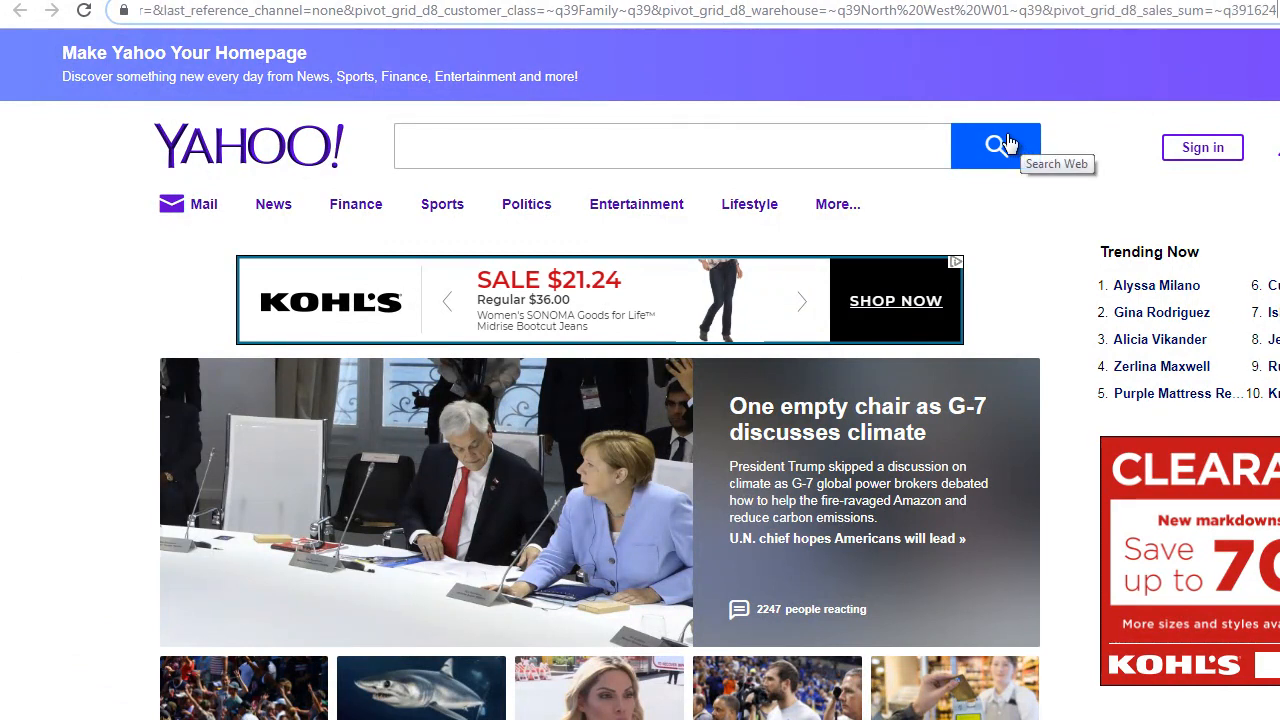
pyautogui.press('Right')
pyautogui.press('Right')
pyautogui.press('Right')
pyautogui.press('Right')
pyautogui.press('Right')
pyautogui.press('Right')
pyautogui.press('Right')
pyautogui.press('Right')
pyautogui.press('Right')
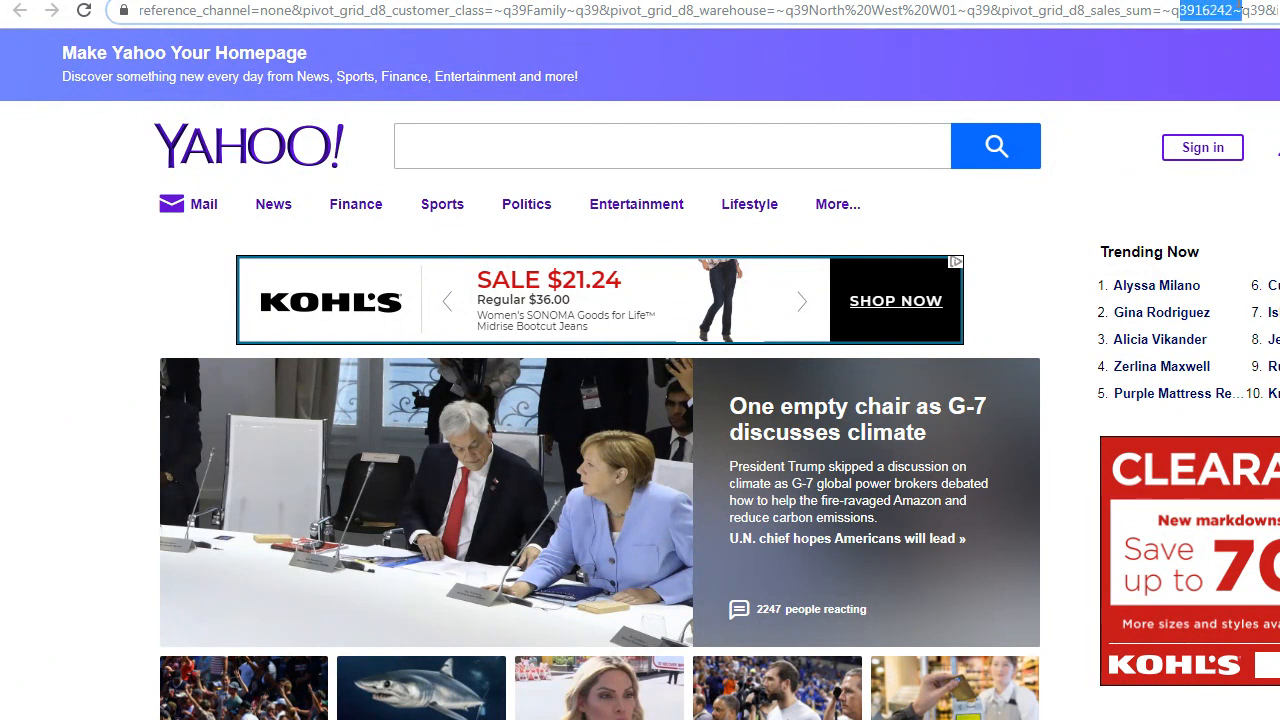
pyautogui.press('Right')
pyautogui.press('Right')
pyautogui.press('Right')
pyautogui.press('Right')
pyautogui.press('Right')
pyautogui.press('Right')
pyautogui.press('Right')
pyautogui.press('Right')
pyautogui.press('Right')
pyautogui.press('Right')
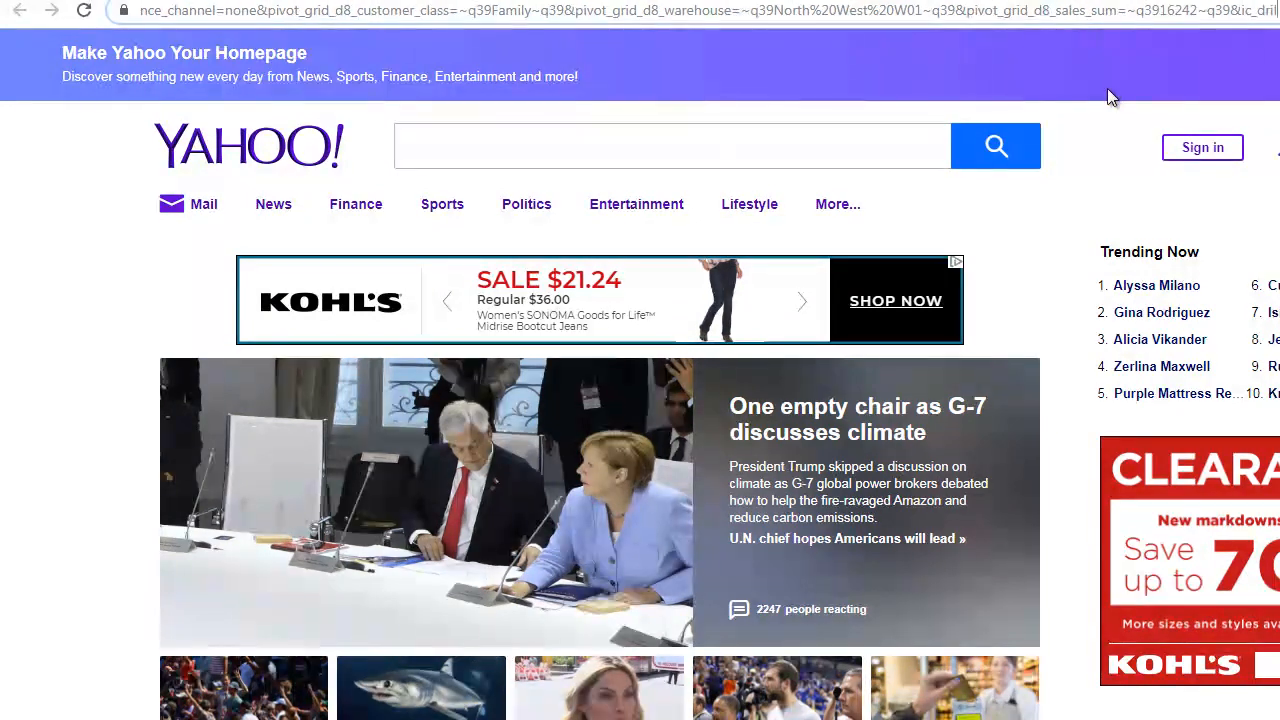
# Step: Compare the base address of the drill link with the parent pivot's drillURL property and close the properties
pyautogui.click(548, 1)
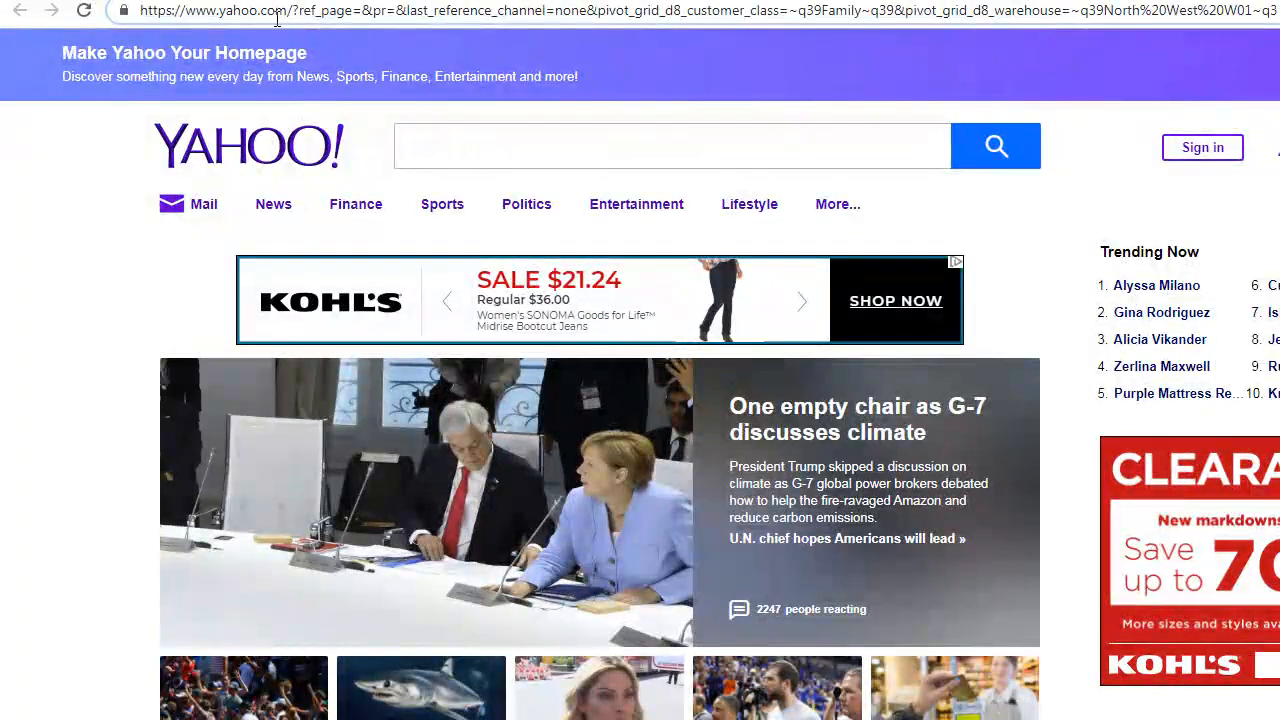
pyautogui.moveTo(295, 10); pyautogui.dragTo(112, 10)
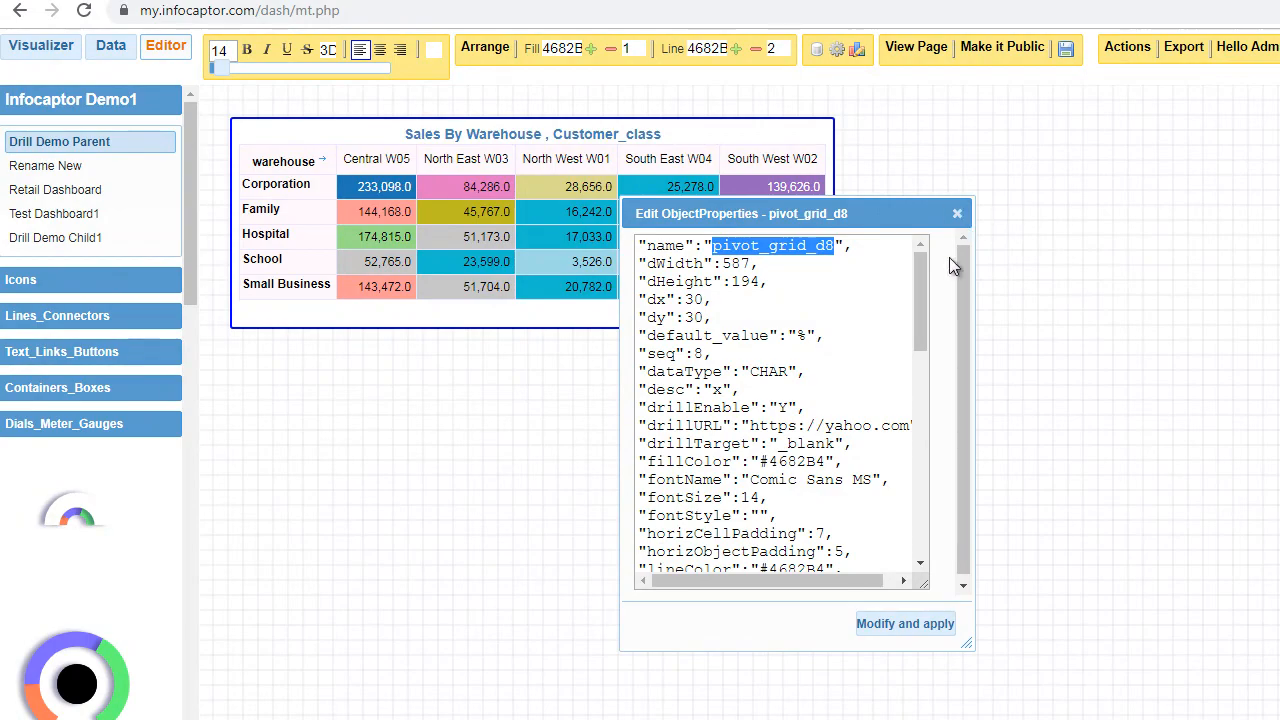
pyautogui.moveTo(746, 425); pyautogui.dragTo(907, 425)
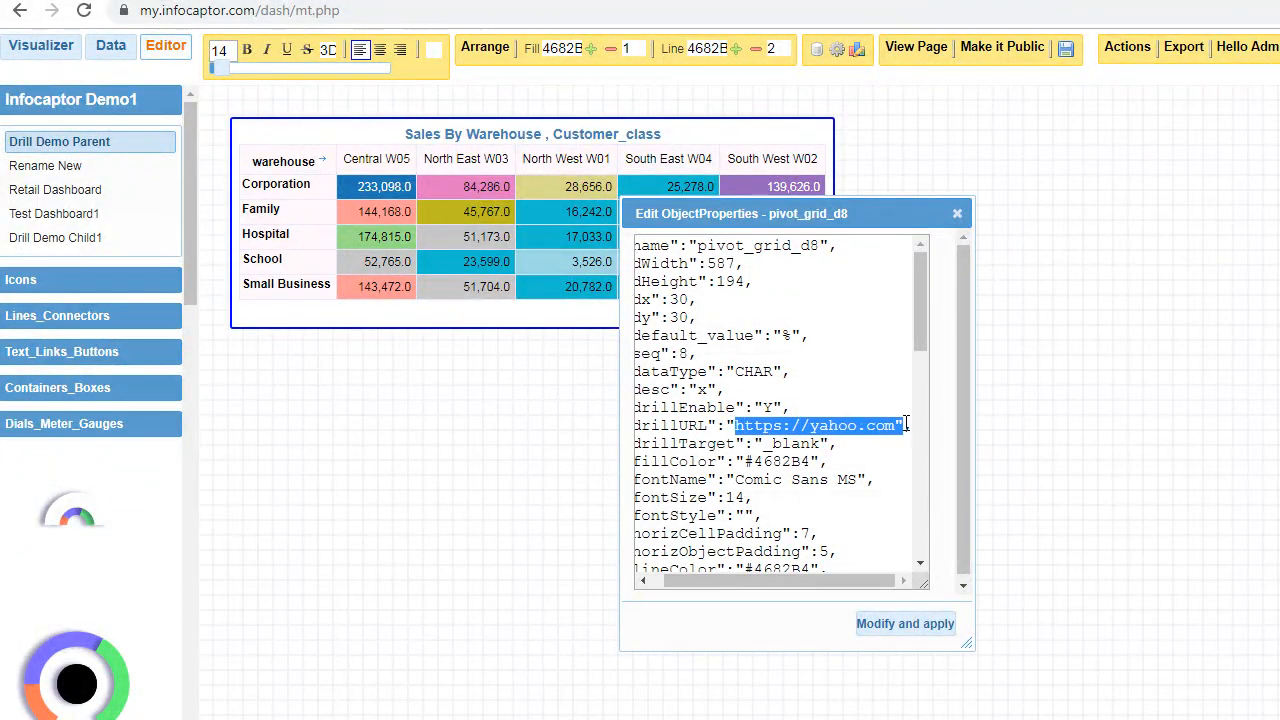
pyautogui.click(958, 215)
# Step: Show the document URL of the Drill Demo Child1 page and copy its part starting at mt.php
pyautogui.rightClick(54, 244)
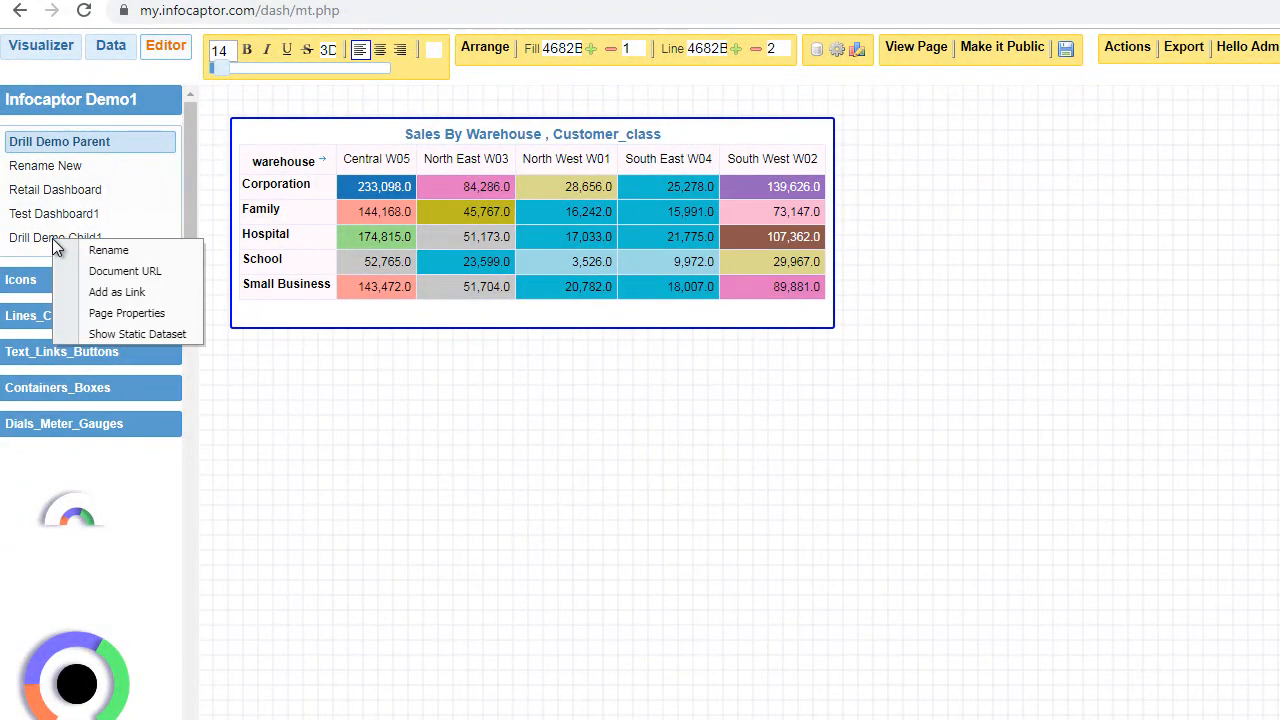
pyautogui.click(110, 271)
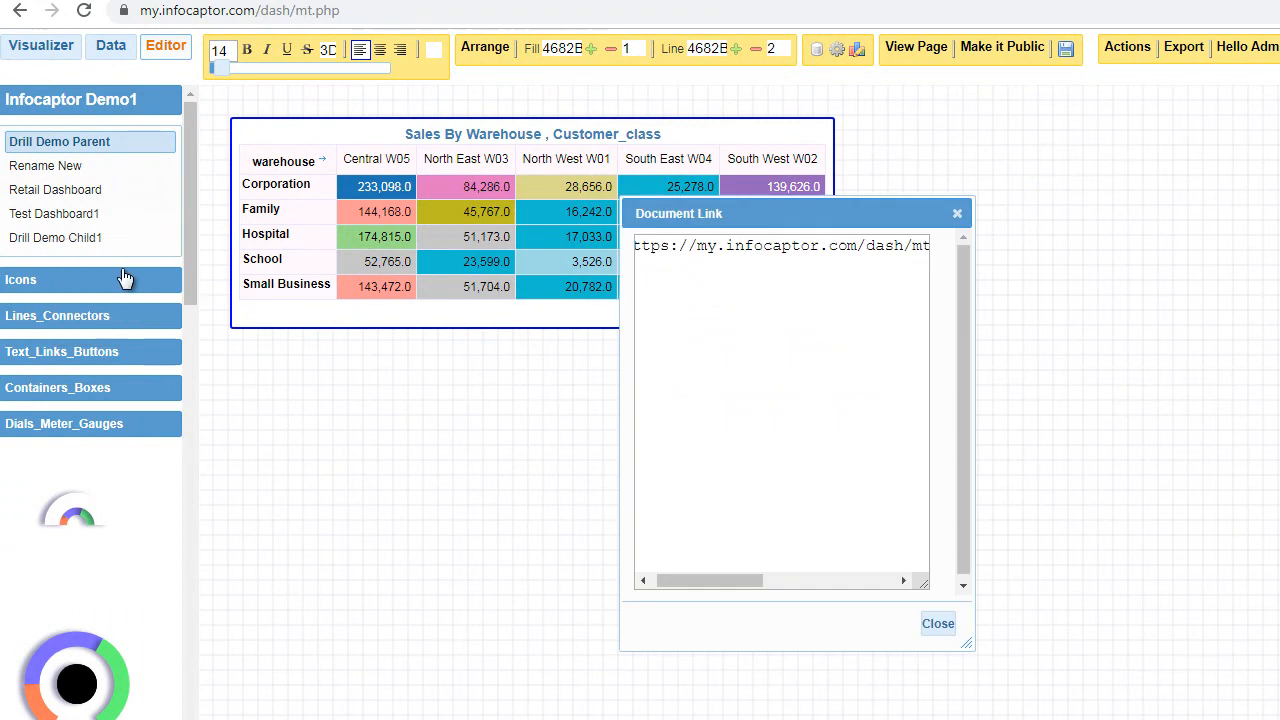
pyautogui.click(676, 273)
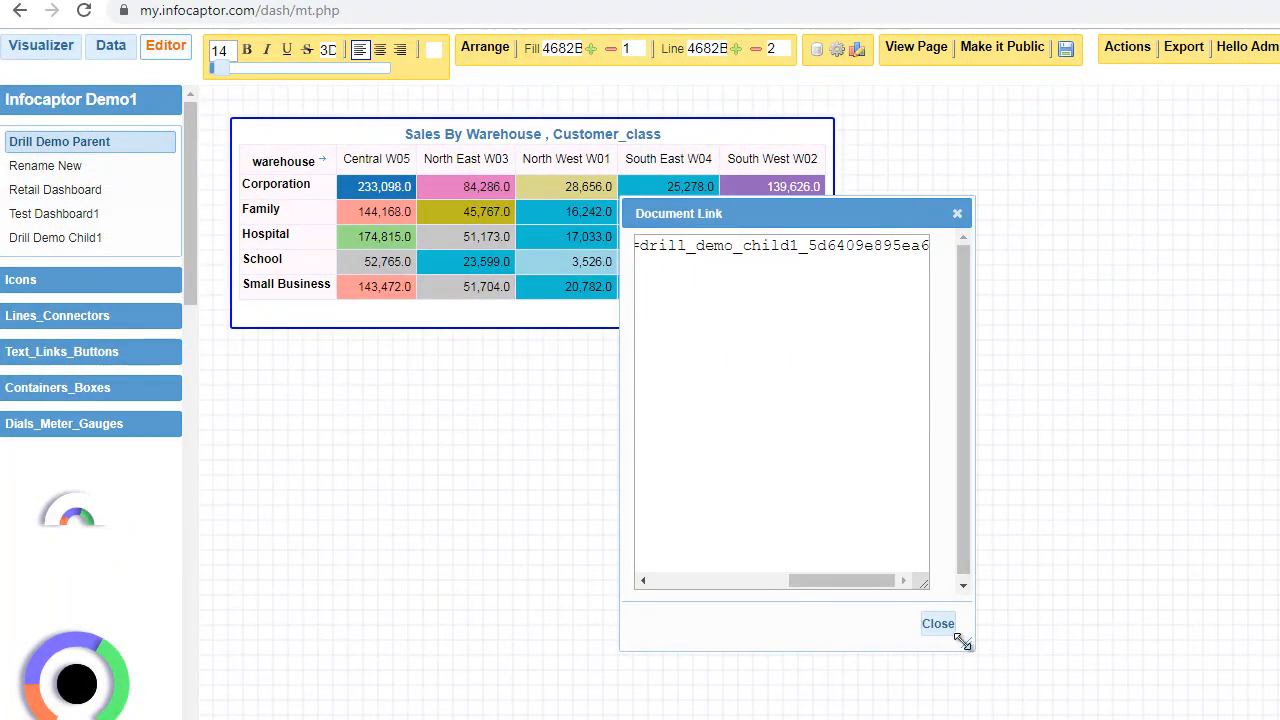
pyautogui.moveTo(975, 640); pyautogui.dragTo(1275, 642)
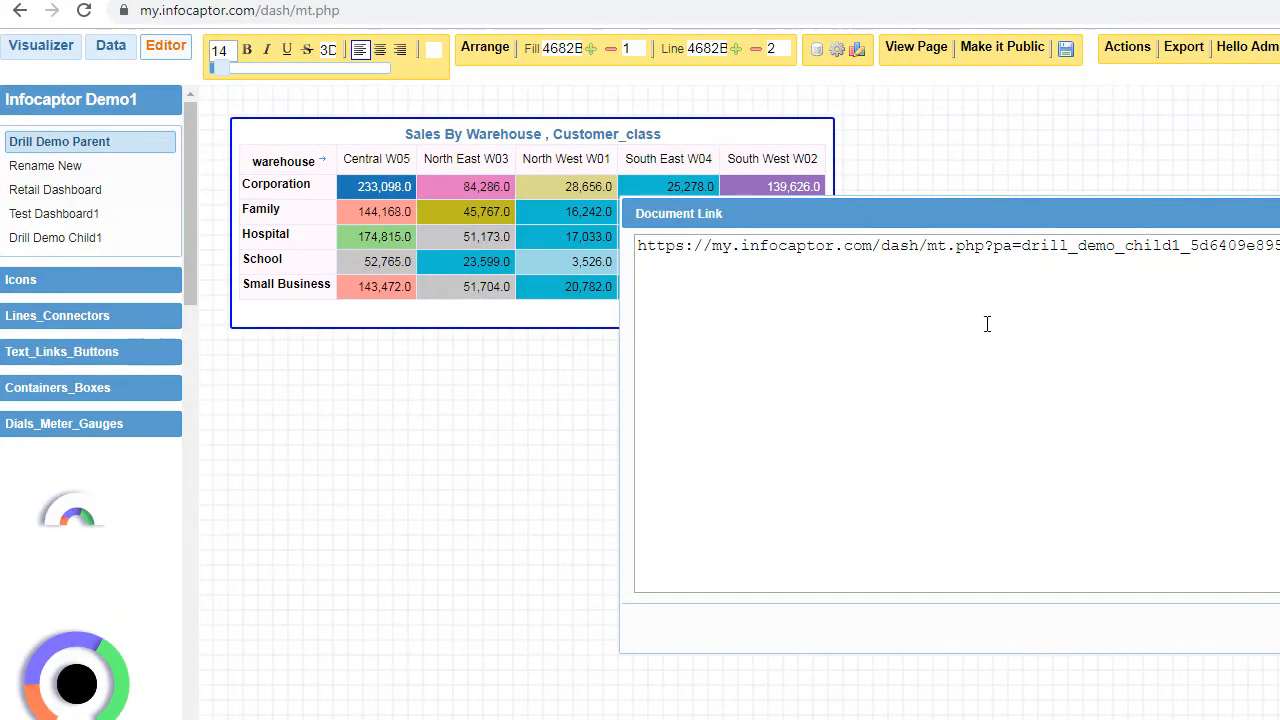
pyautogui.hotkey('shift', 'End')
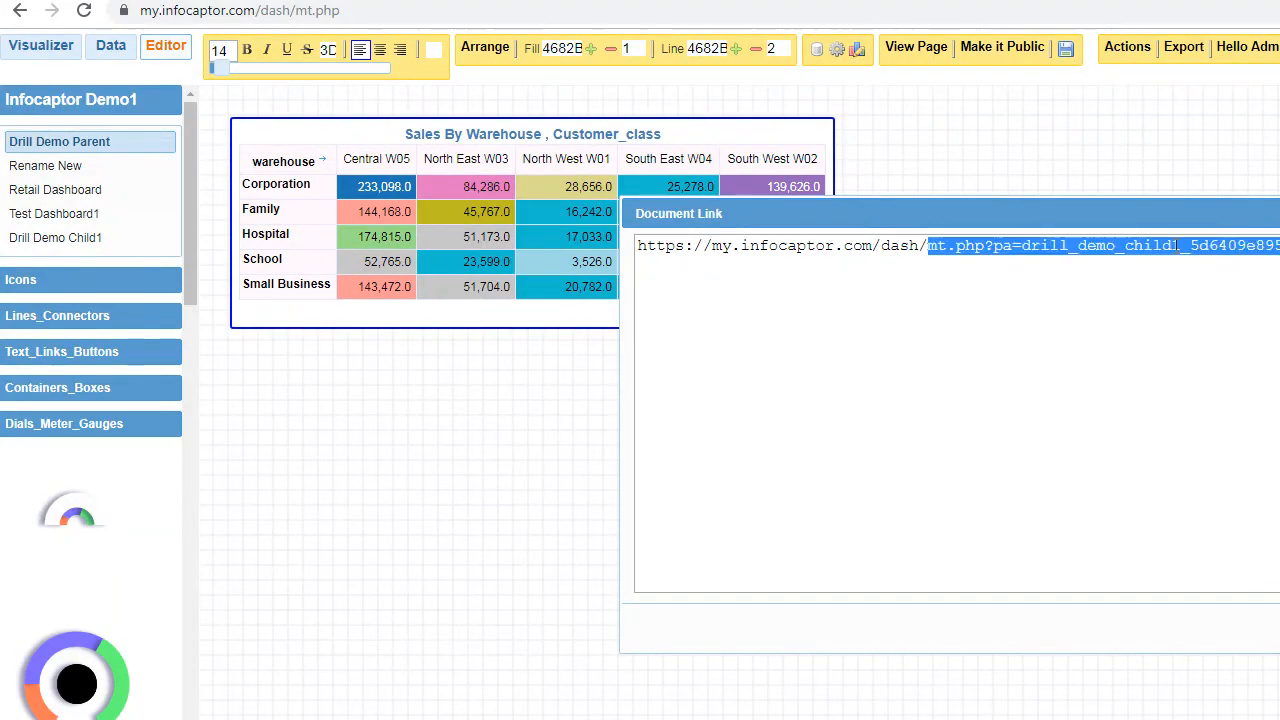
pyautogui.press('Escape')
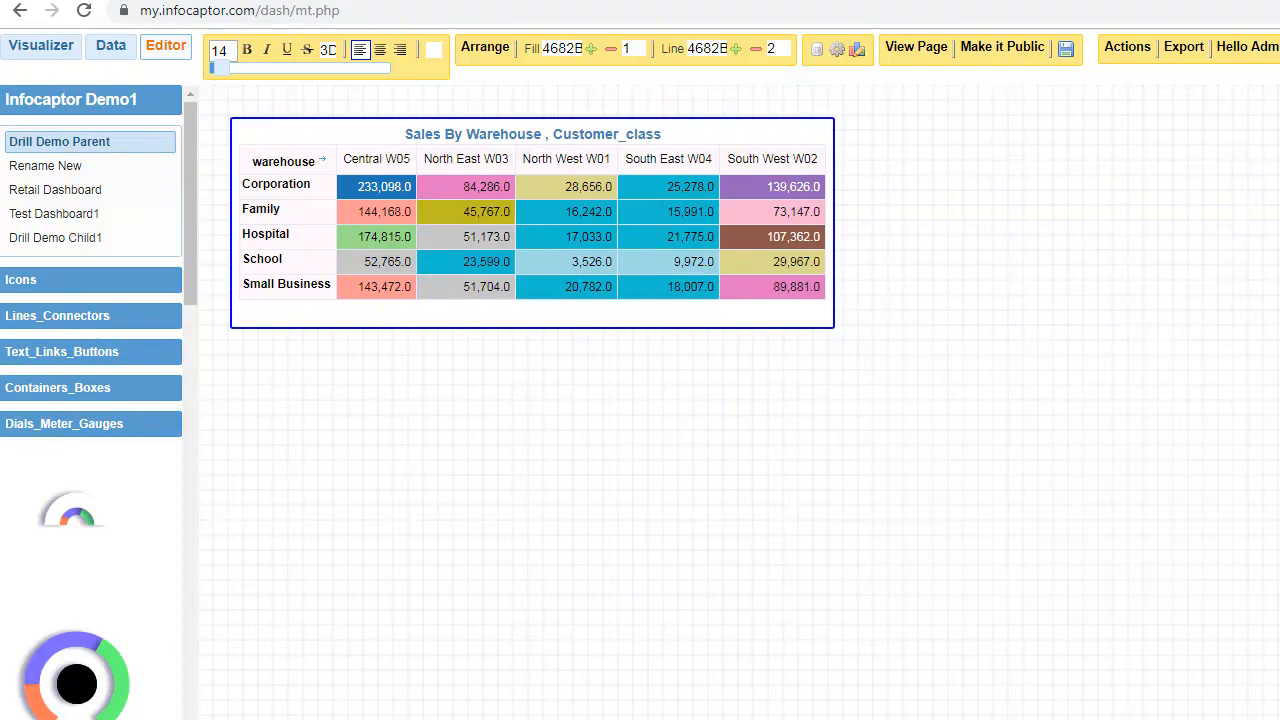
# Step: Set the parent pivot's drillURL property to mt.php?pa=drill_demo_child1_5d6409e895ea6 and apply the change
pyautogui.rightClick(489, 118)
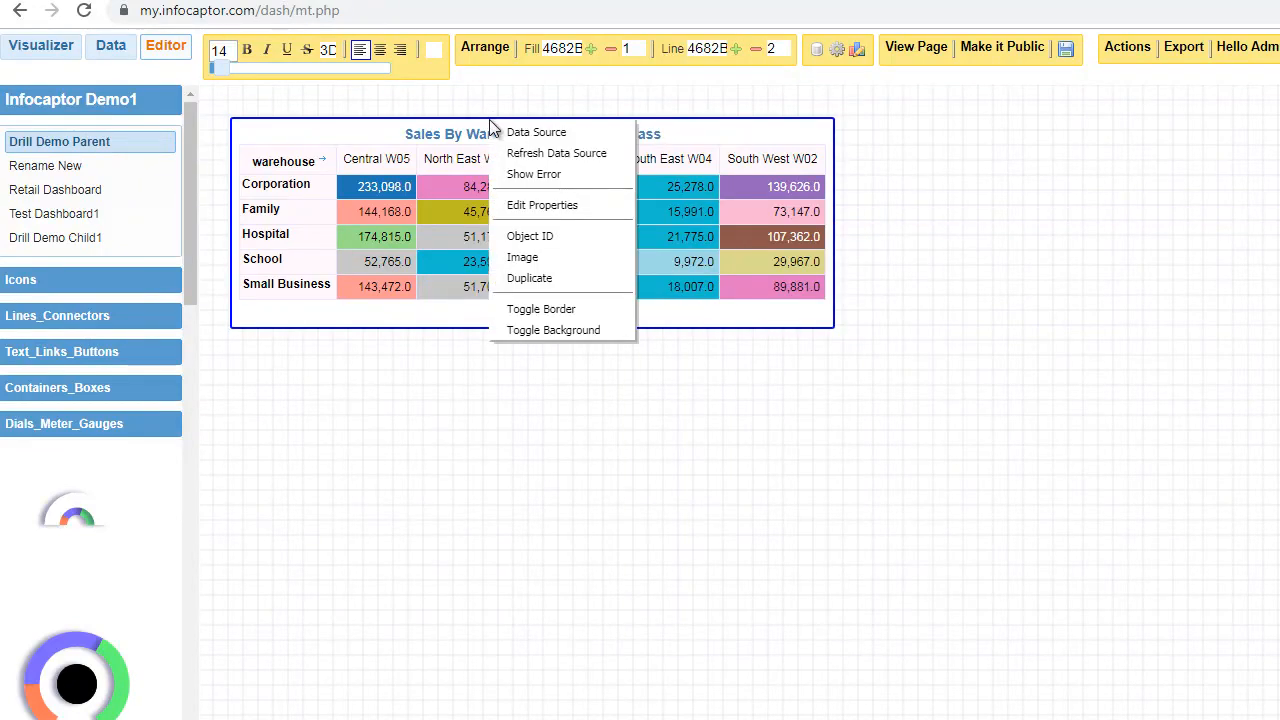
pyautogui.click(522, 207)
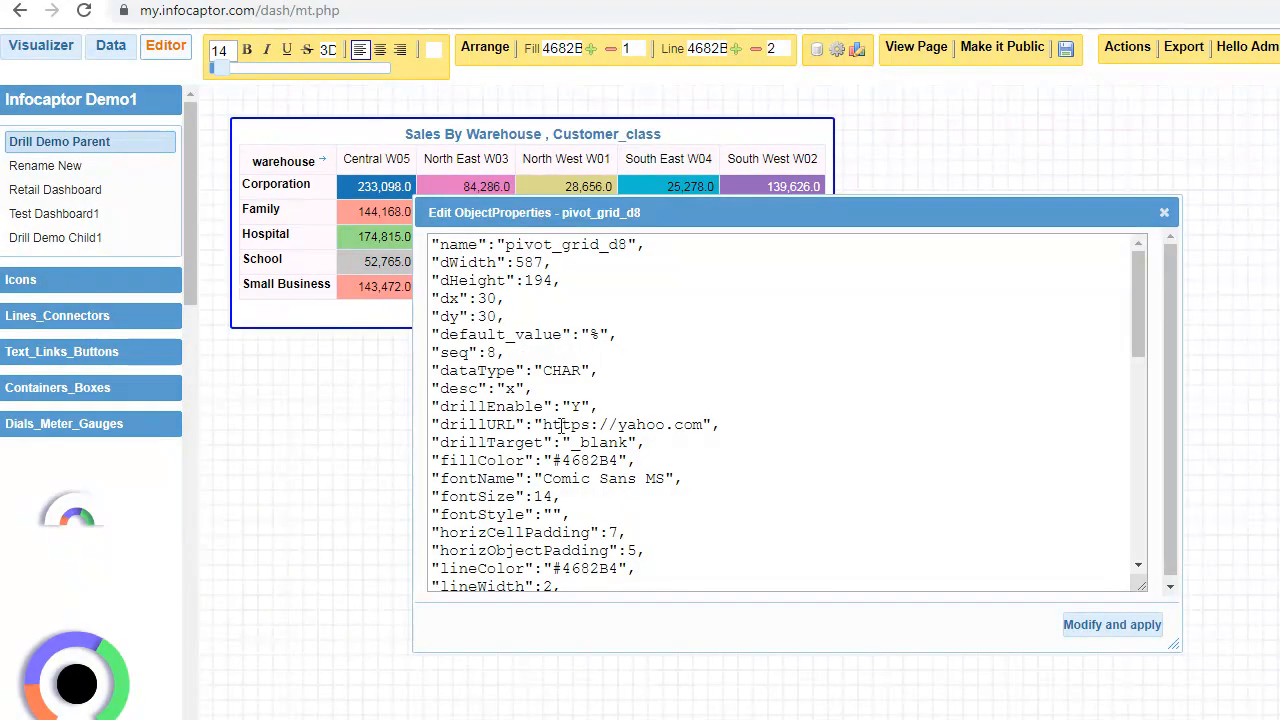
pyautogui.moveTo(542, 424); pyautogui.dragTo(703, 422)
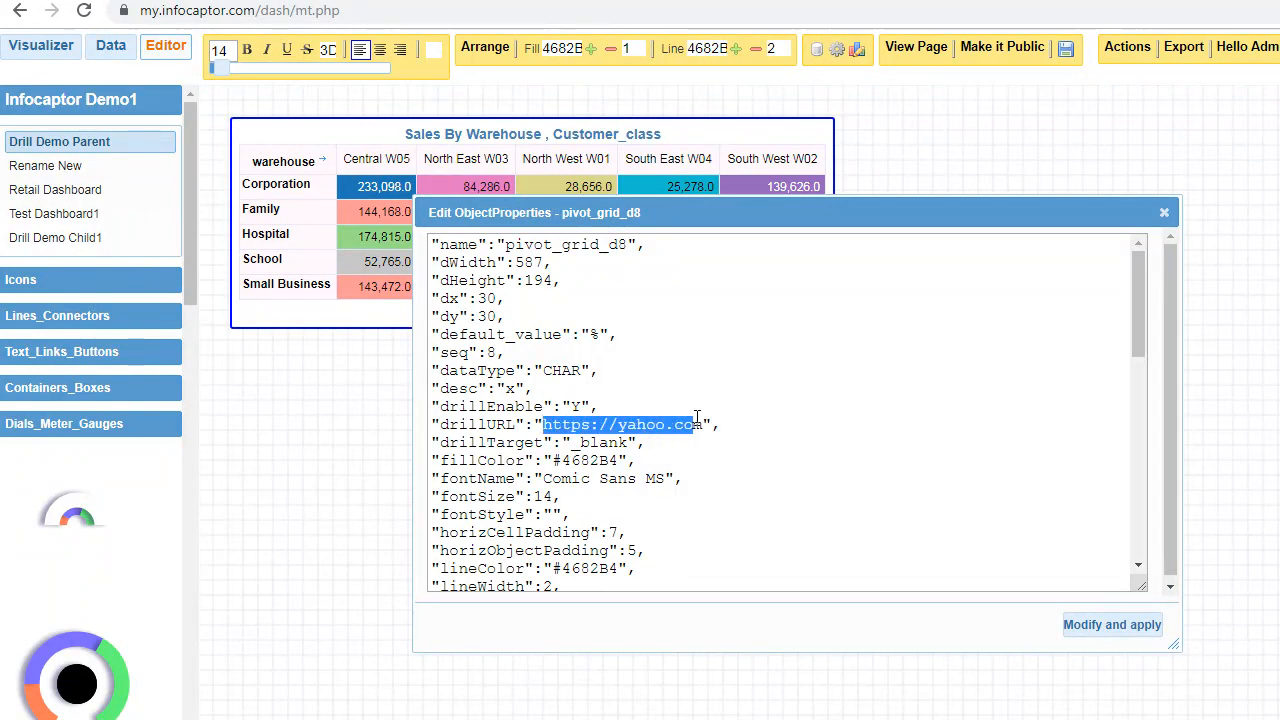
pyautogui.write('mt.php?pa=drill_demo_child1_5d6409e895ea6')
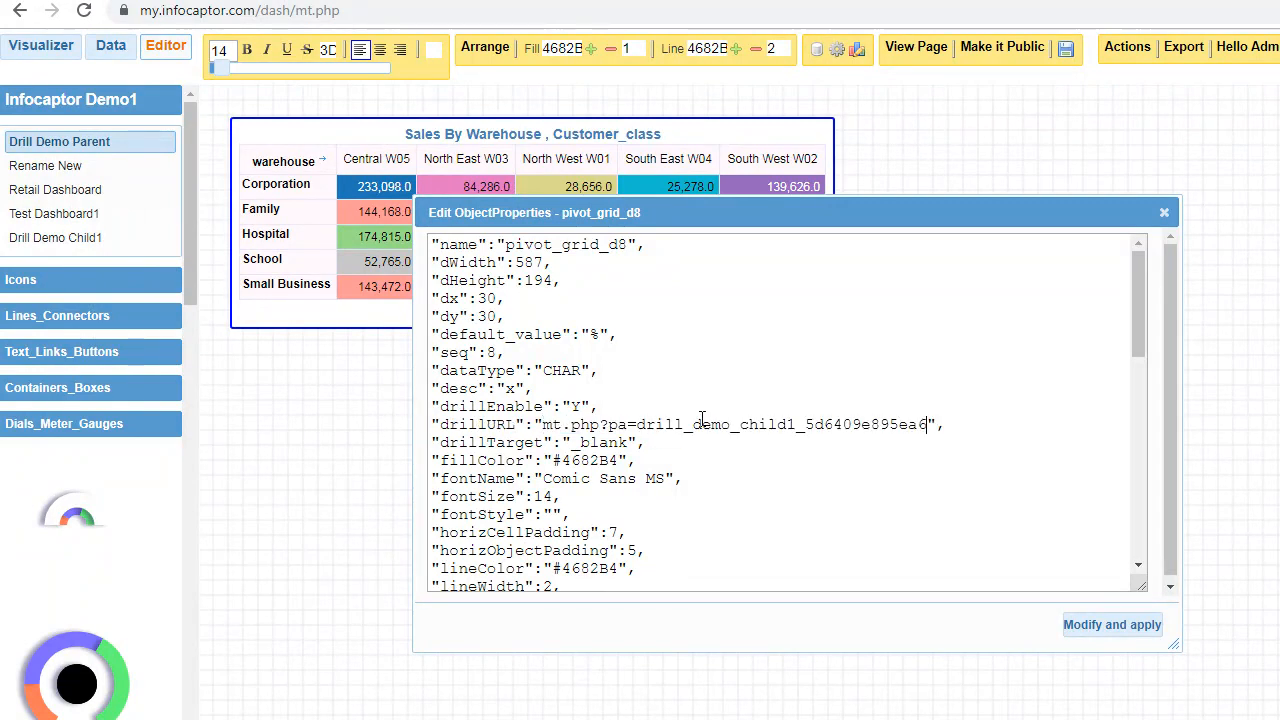
pyautogui.click(1112, 626)
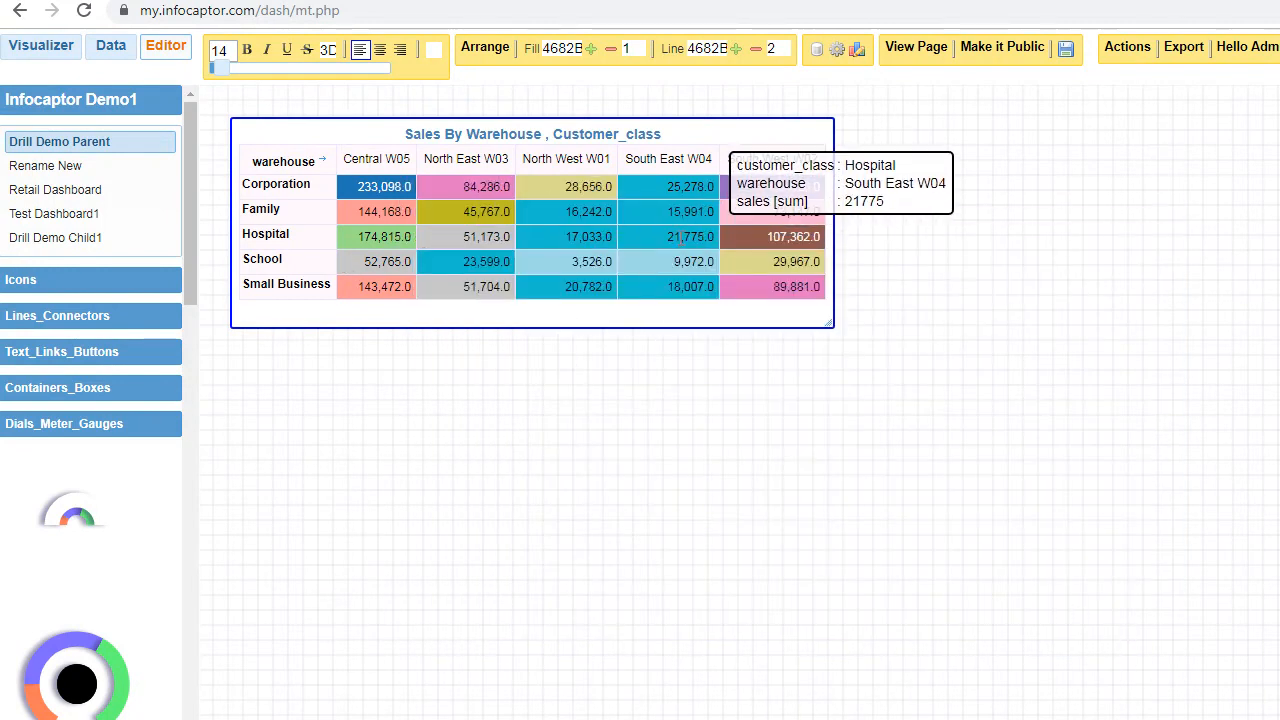
# Step: Follow the drill link from the parent pivot's Hospital / South East W04 cell and examine the customer_class parameter in the address
pyautogui.click(680, 237)
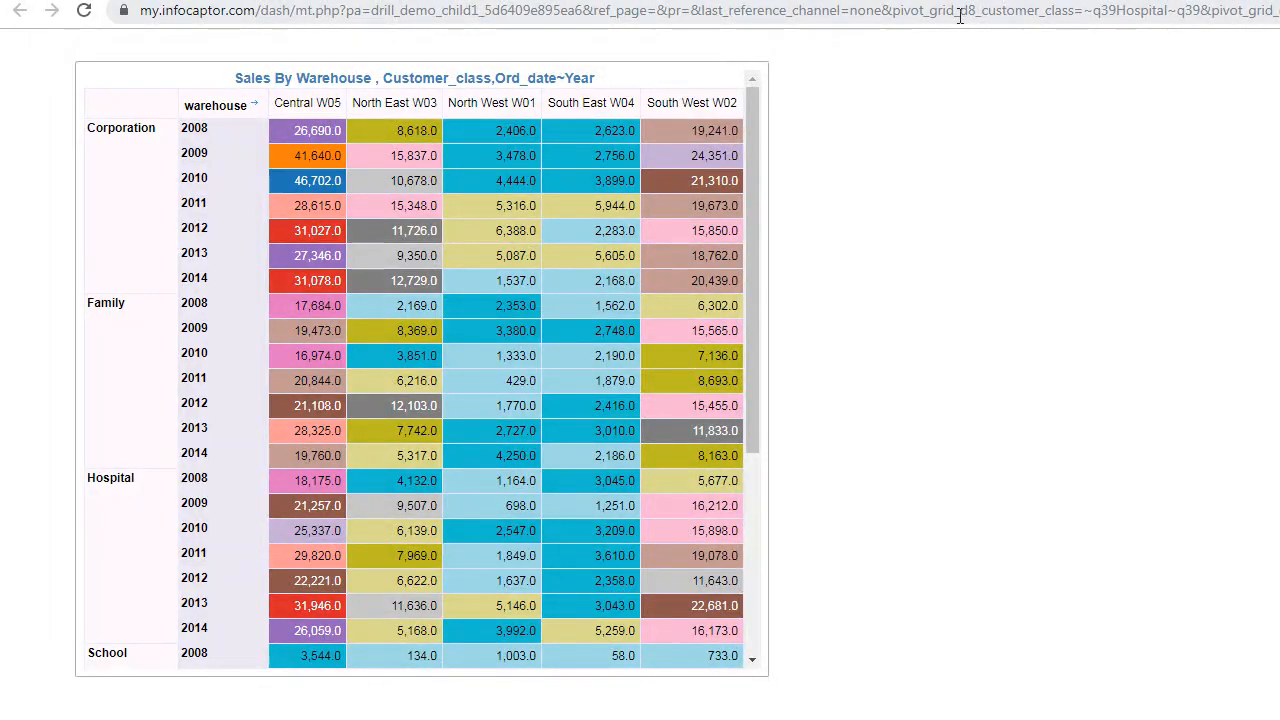
pyautogui.moveTo(894, 12); pyautogui.dragTo(1066, 8)
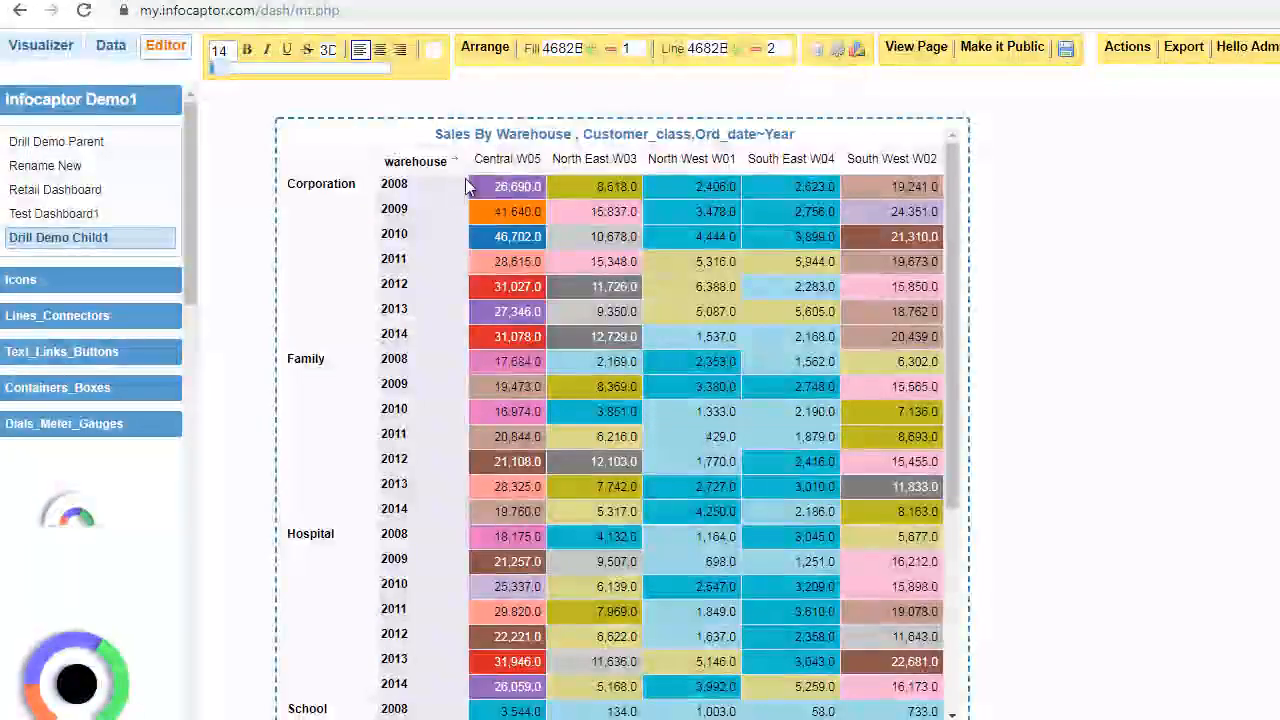
# Step: Compare the where_str in the data source of the Drill Demo Child1 pivot with the link's customer_class parameter and close the data source
pyautogui.rightClick(557, 118)
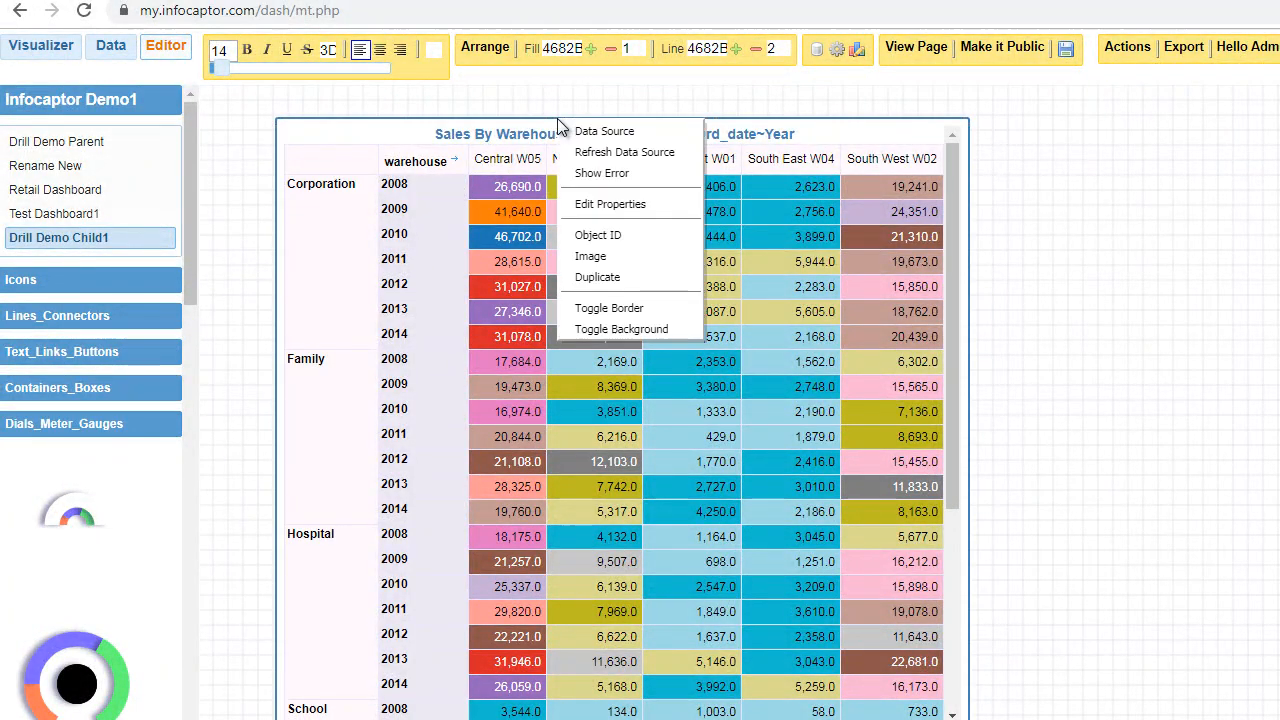
pyautogui.click(624, 140)
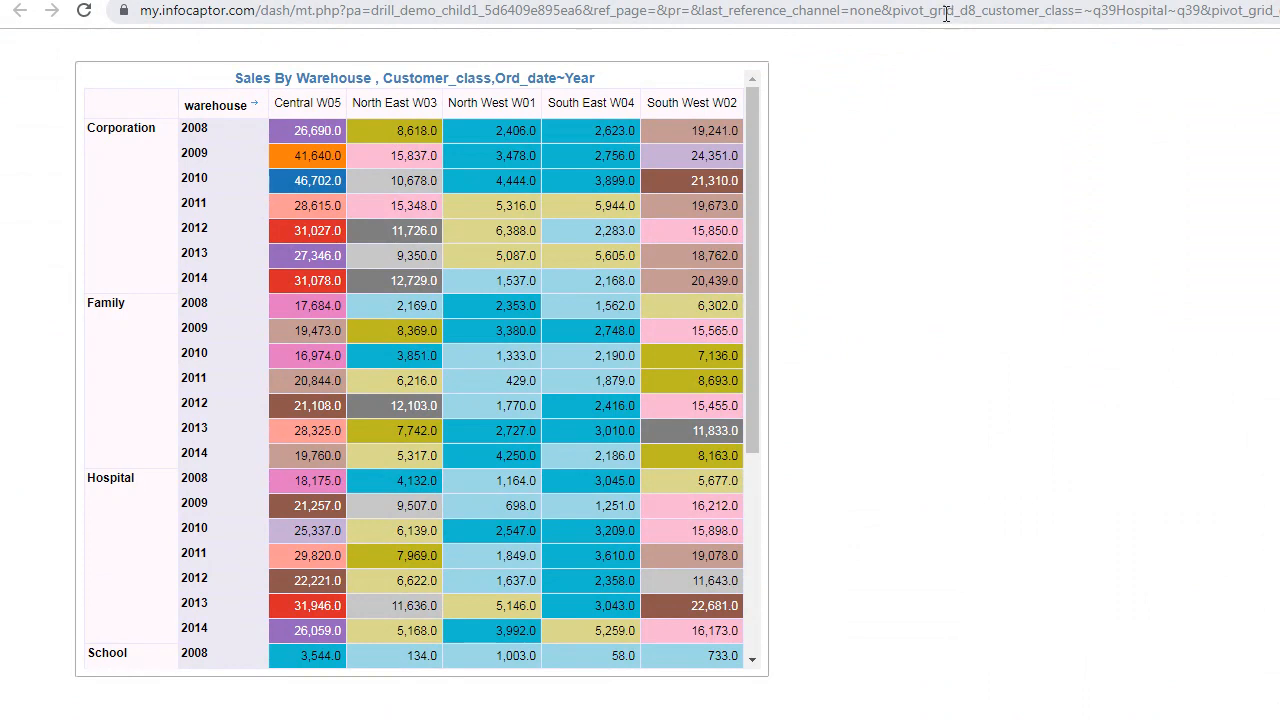
pyautogui.moveTo(893, 10); pyautogui.dragTo(1078, 12)
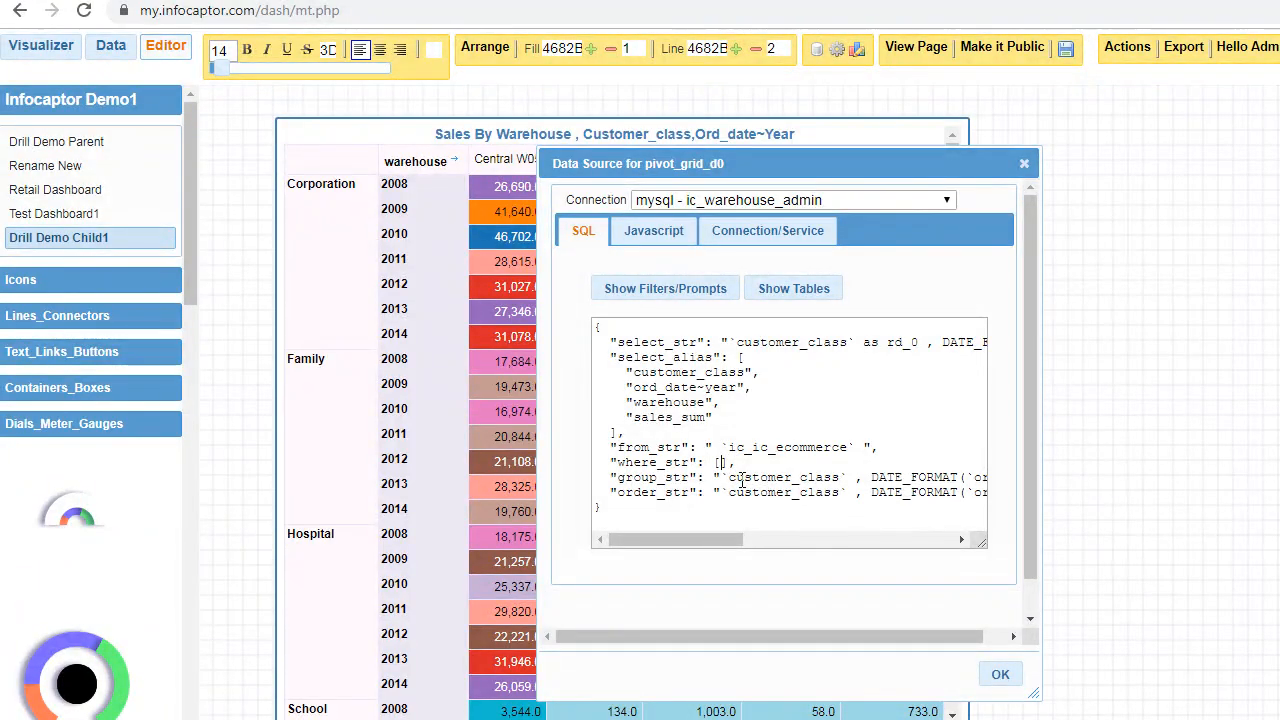
pyautogui.click(1024, 165)
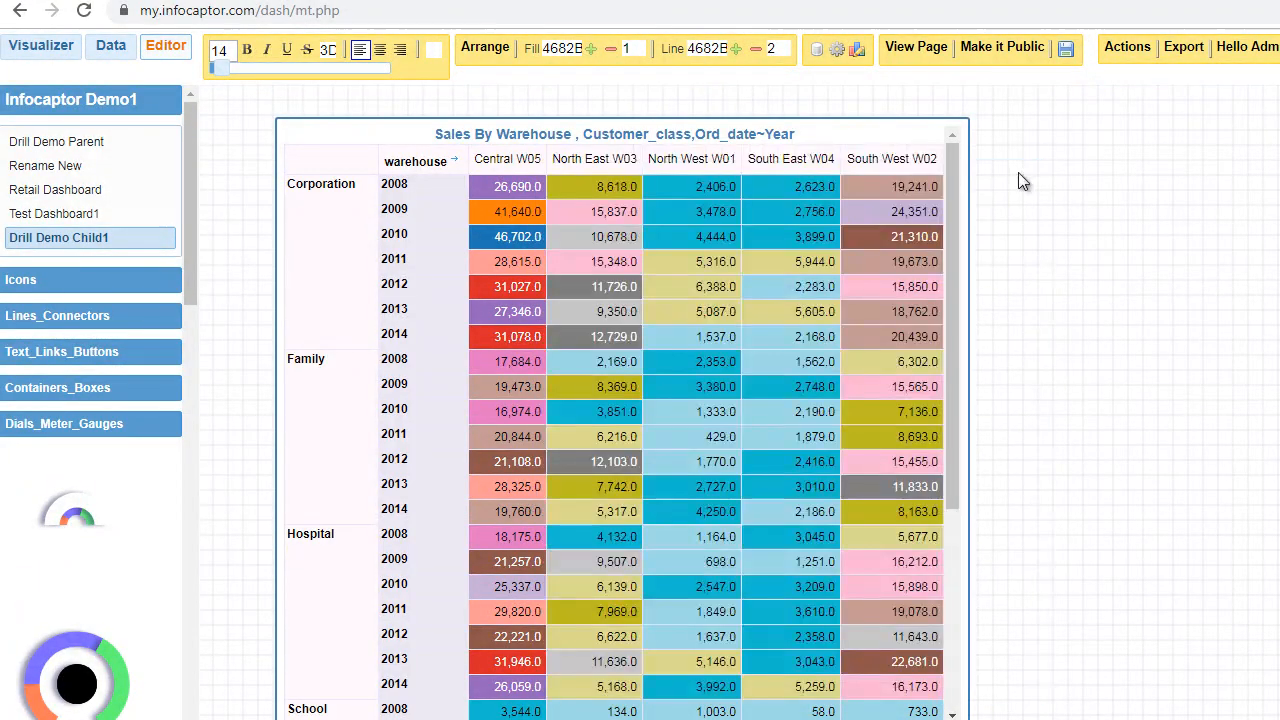
# Step: Delete the unfiltered sales pivot from the Drill Demo Child1 page and return to its source pivot in the Visualizer
pyautogui.click(641, 127)
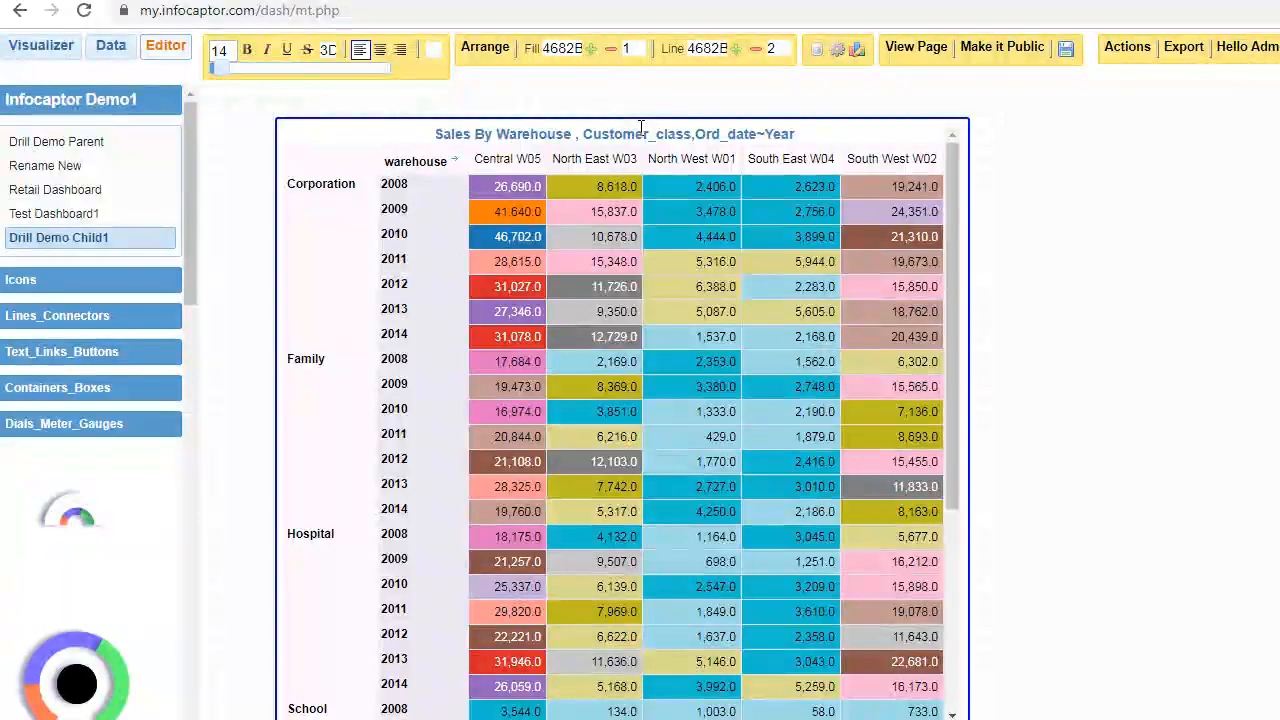
pyautogui.press('Delete')
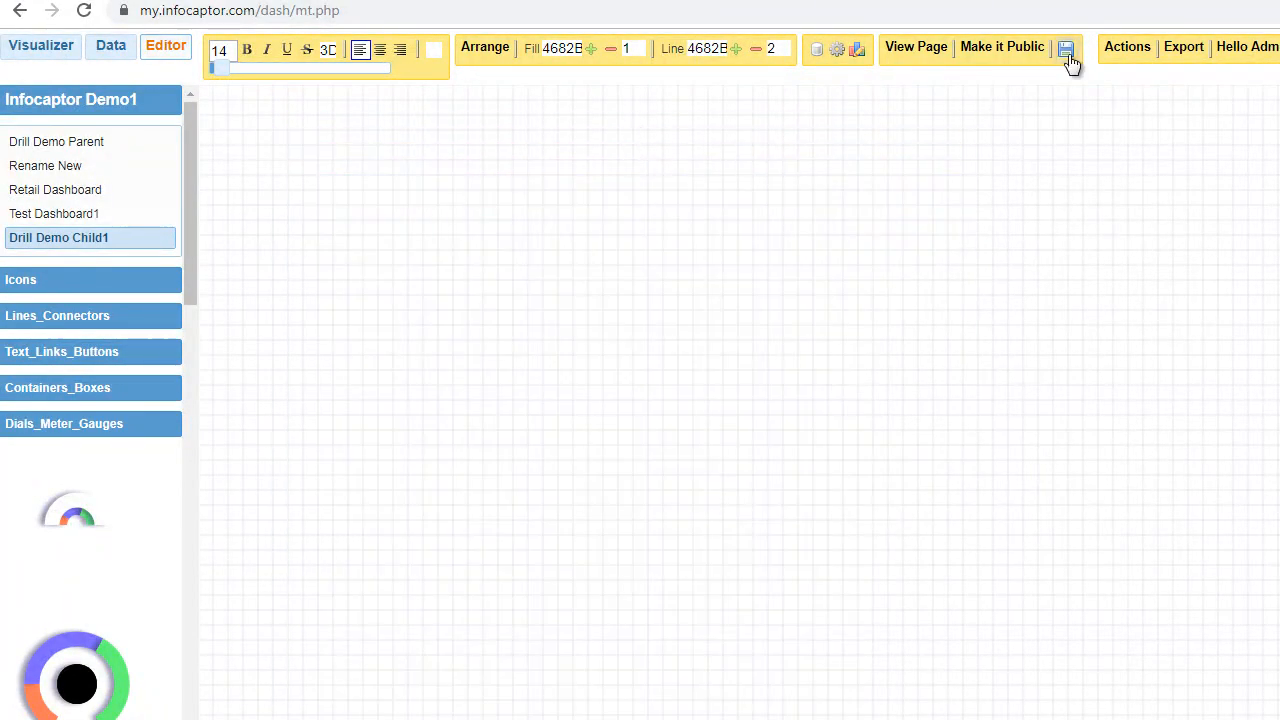
pyautogui.click(45, 48)
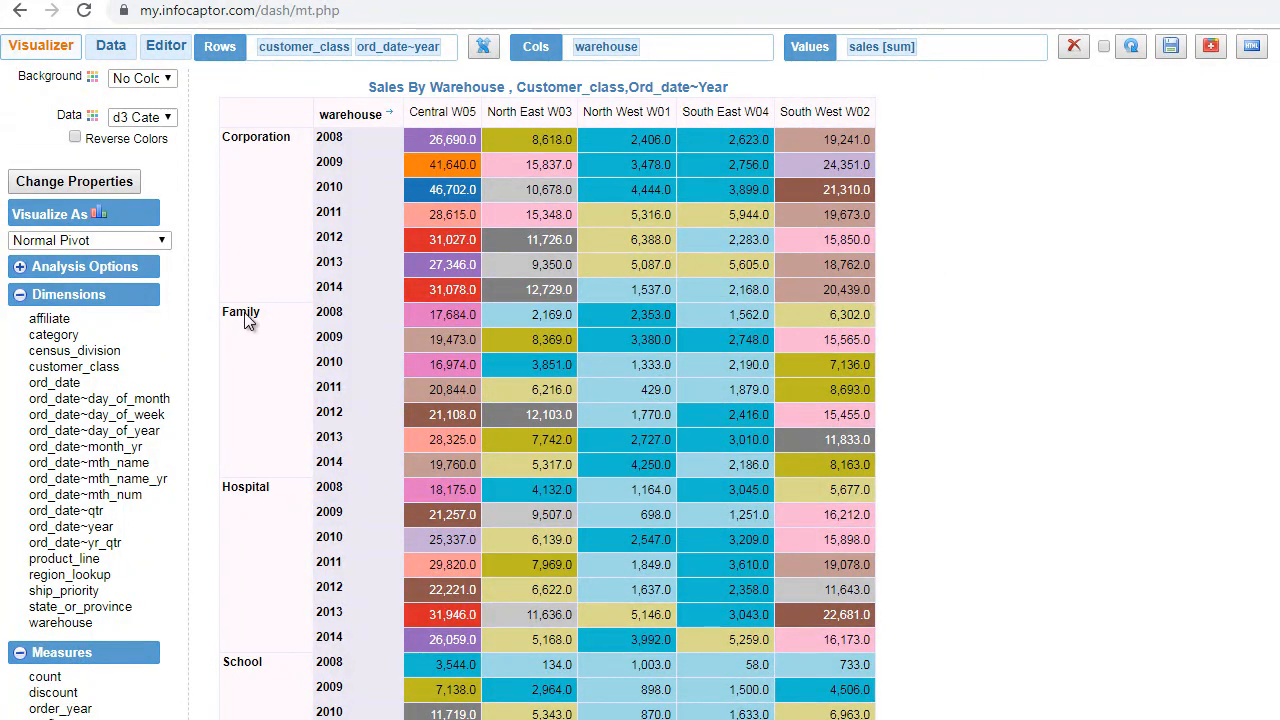
# Step: Filter the pivot to keep only the Corporation customer class and only the North West W01 warehouse, with the analysis options expanded
pyautogui.rightClick(255, 201)
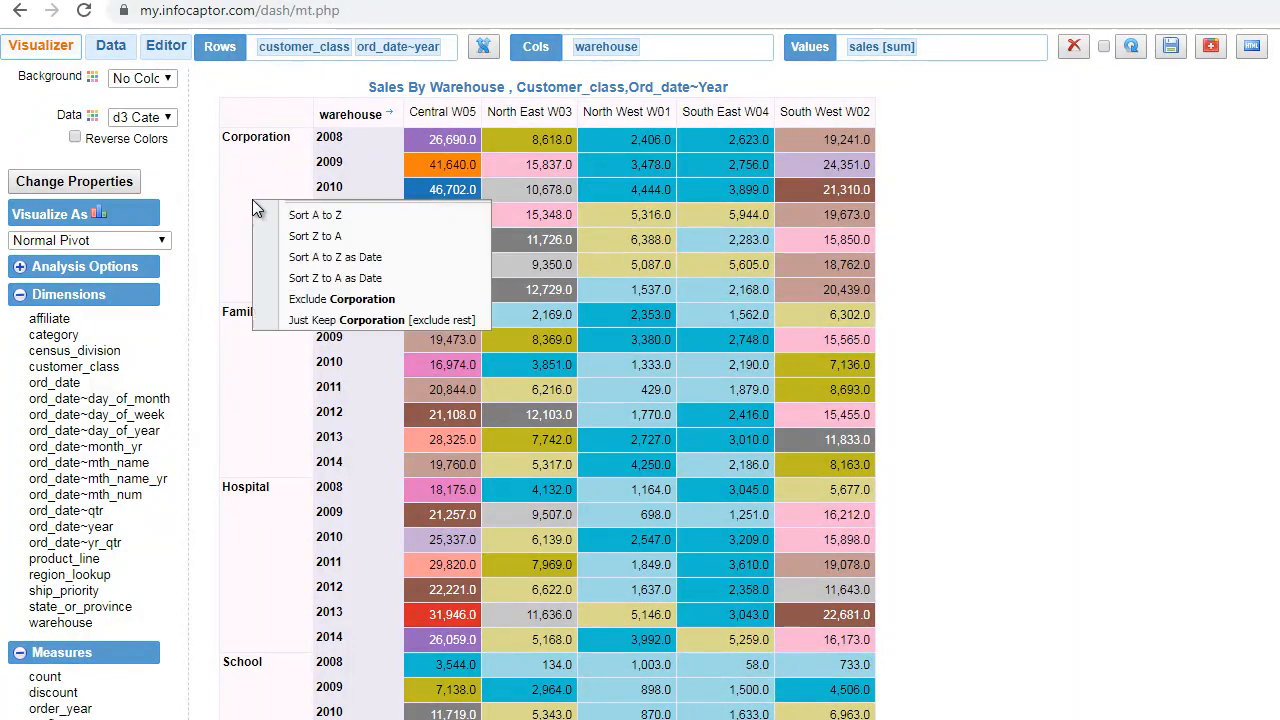
pyautogui.click(326, 320)
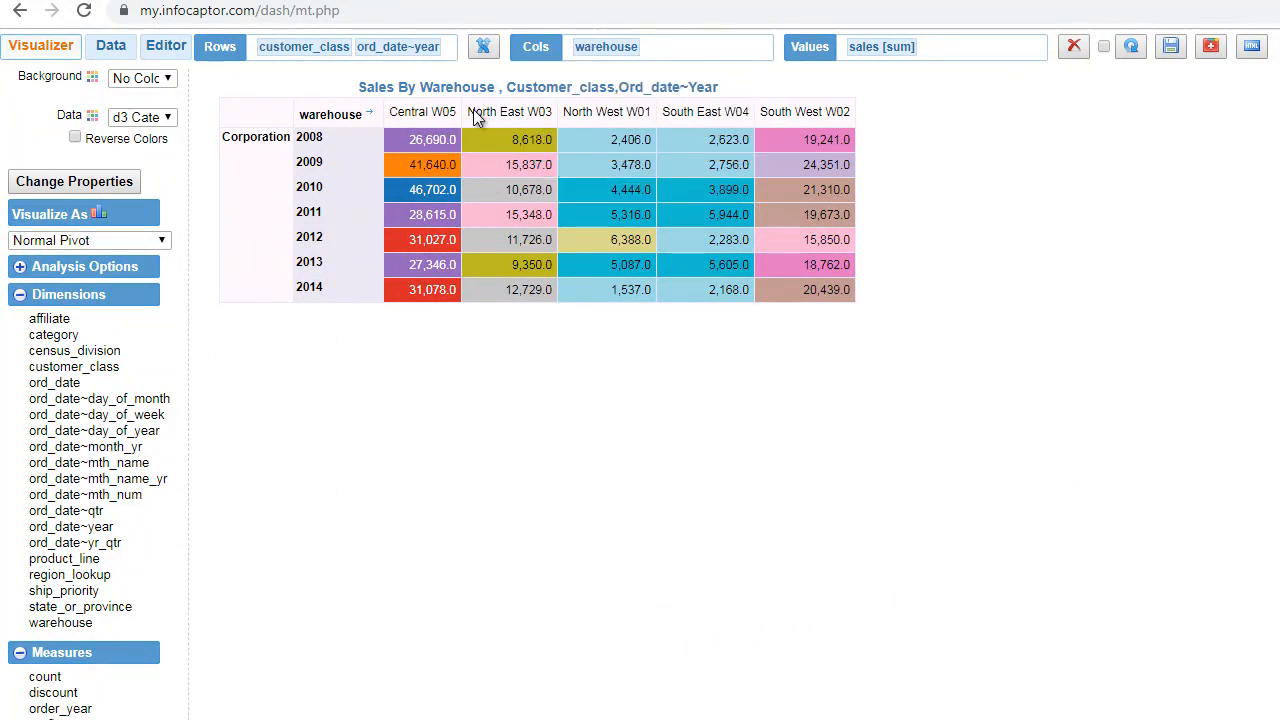
pyautogui.click(22, 268)
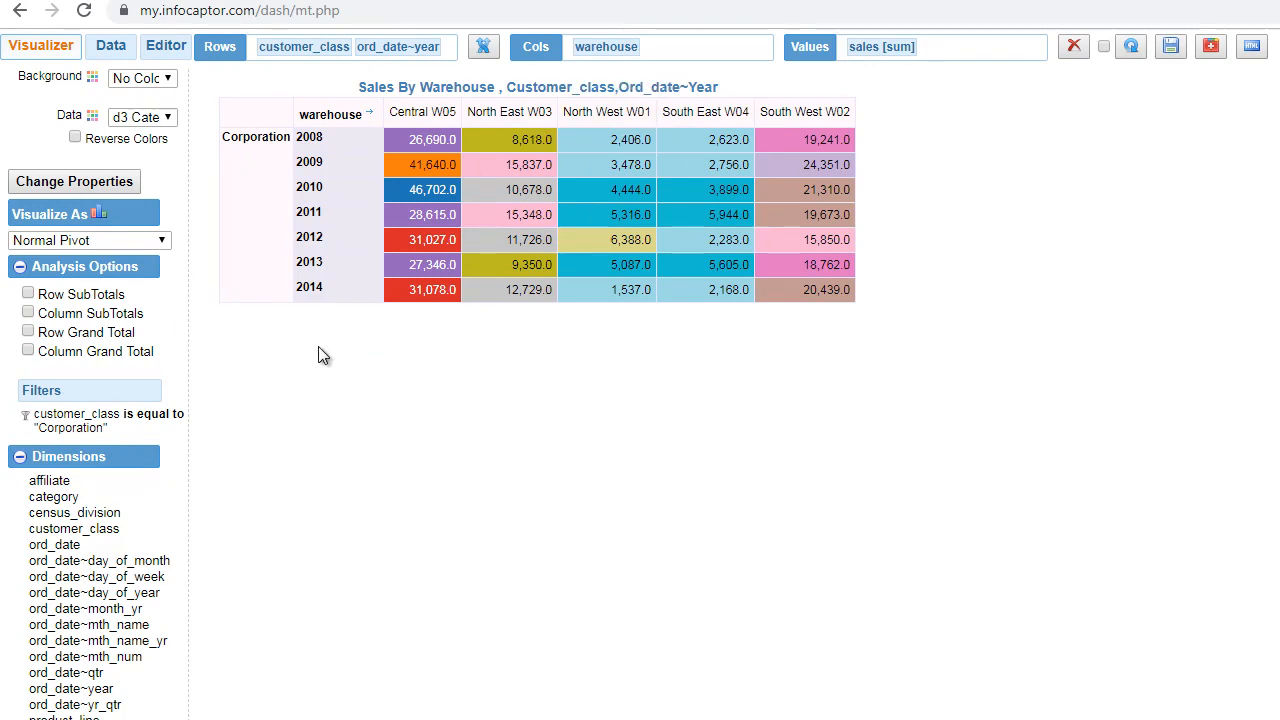
pyautogui.click(585, 113)
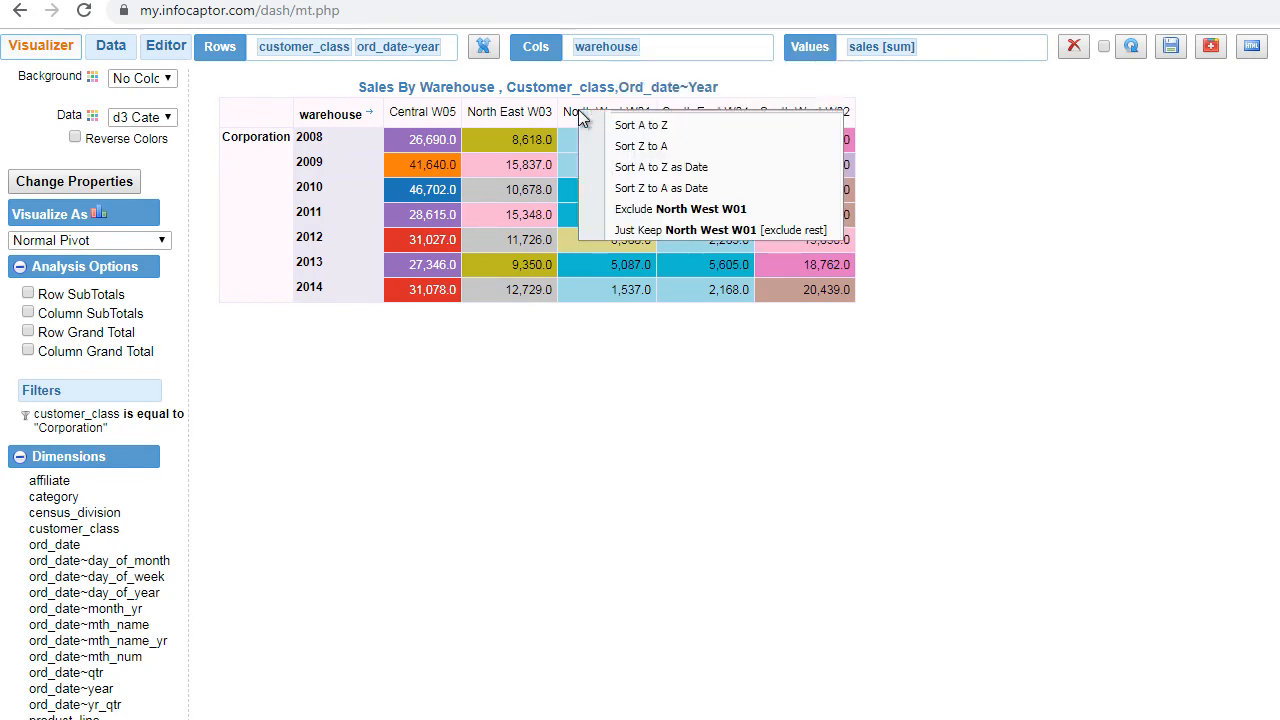
pyautogui.click(657, 240)
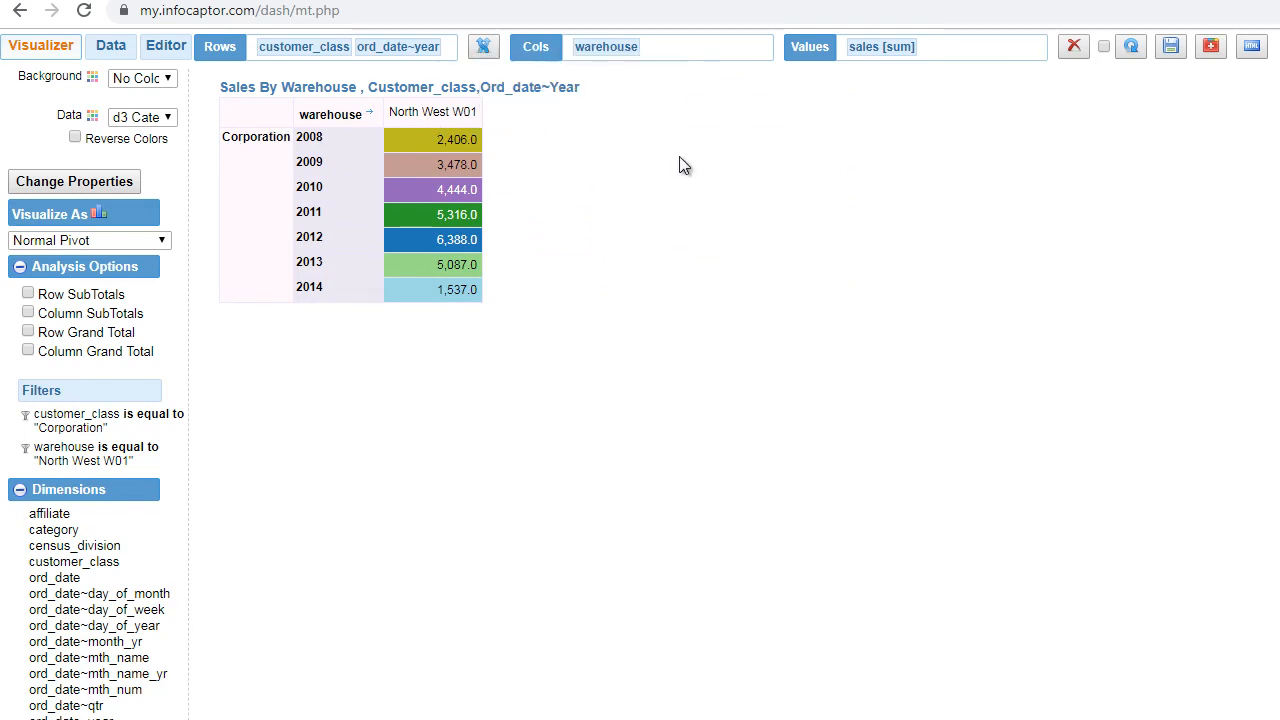
# Step: Add the filtered pivot to the Drill Demo Child1 page, move it fully into the canvas's upper-left area and save the page
pyautogui.click(1211, 47)
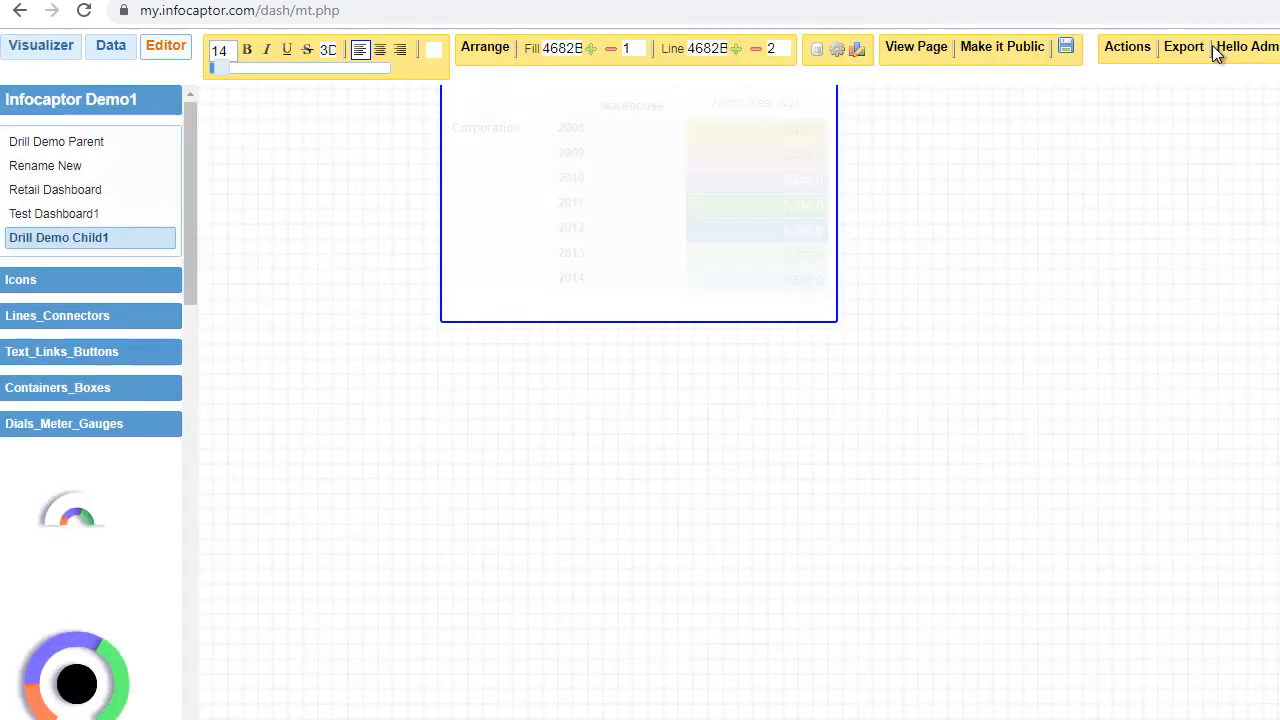
pyautogui.moveTo(643, 133); pyautogui.dragTo(493, 148)
pyautogui.click(1065, 49)
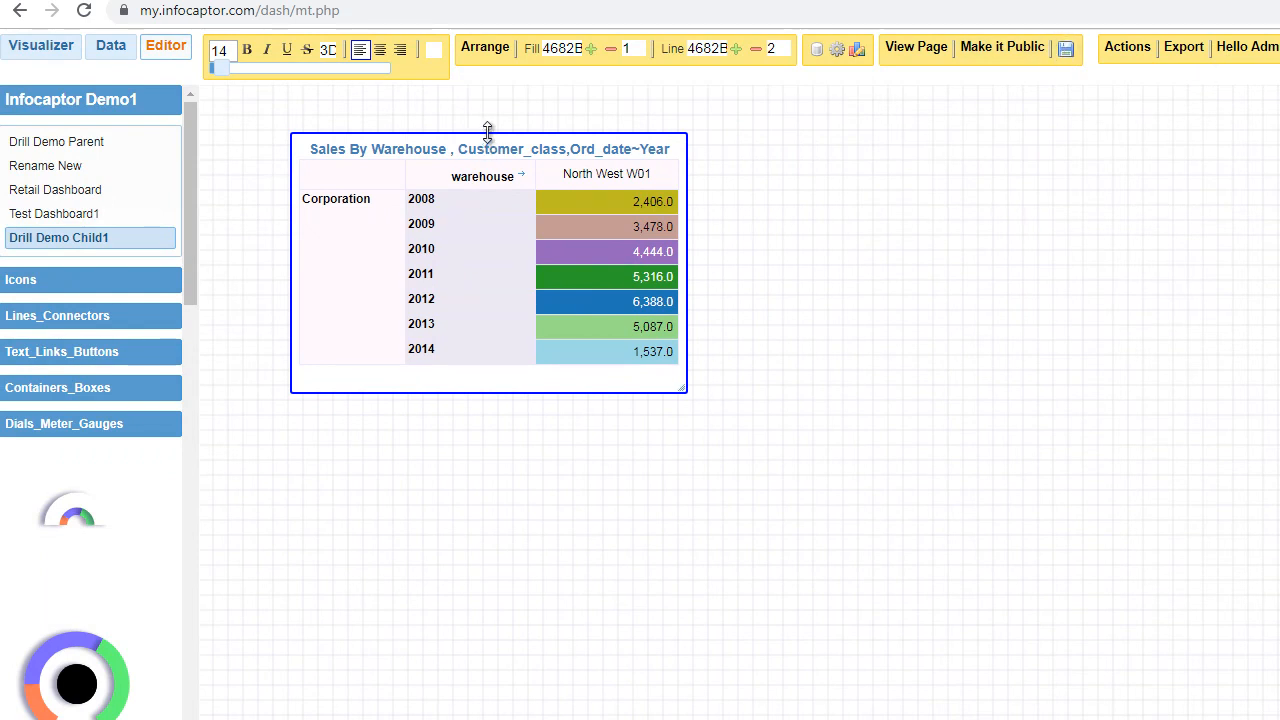
# Step: Show the new child pivot's data source in an enlarged dialog and examine the customer_class and warehouse conditions in where_str
pyautogui.rightClick(487, 132)
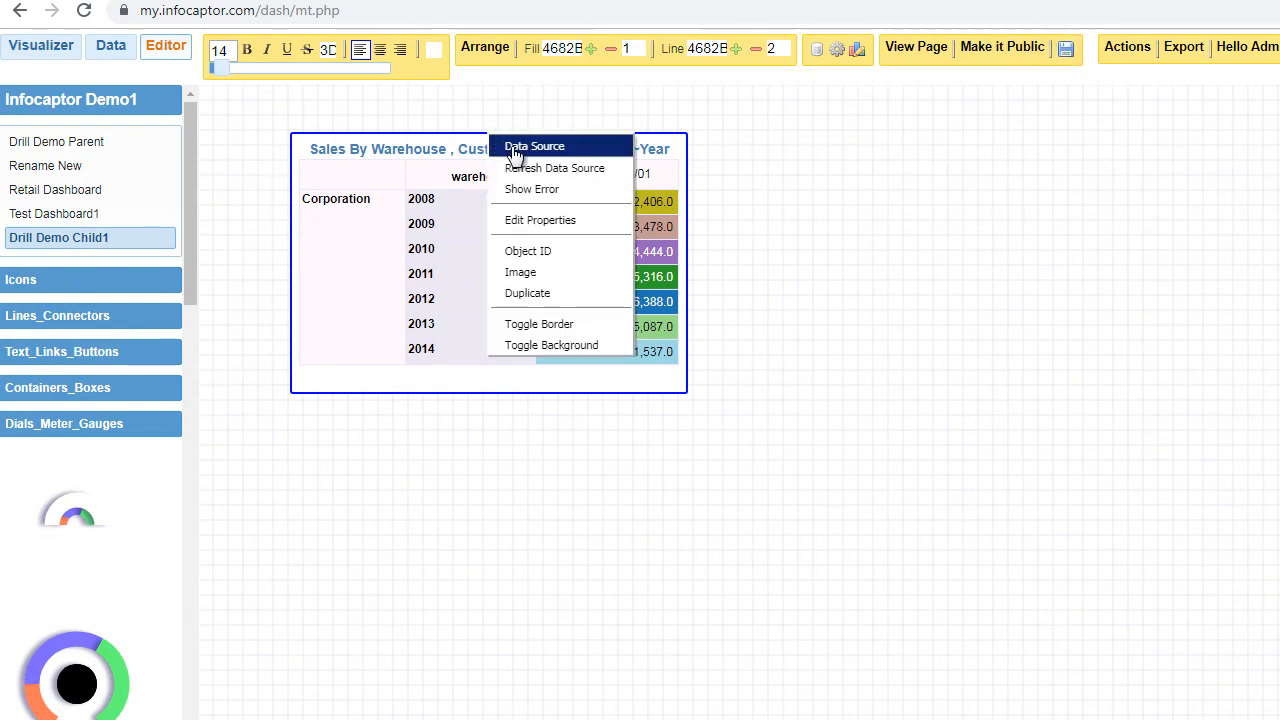
pyautogui.click(515, 150)
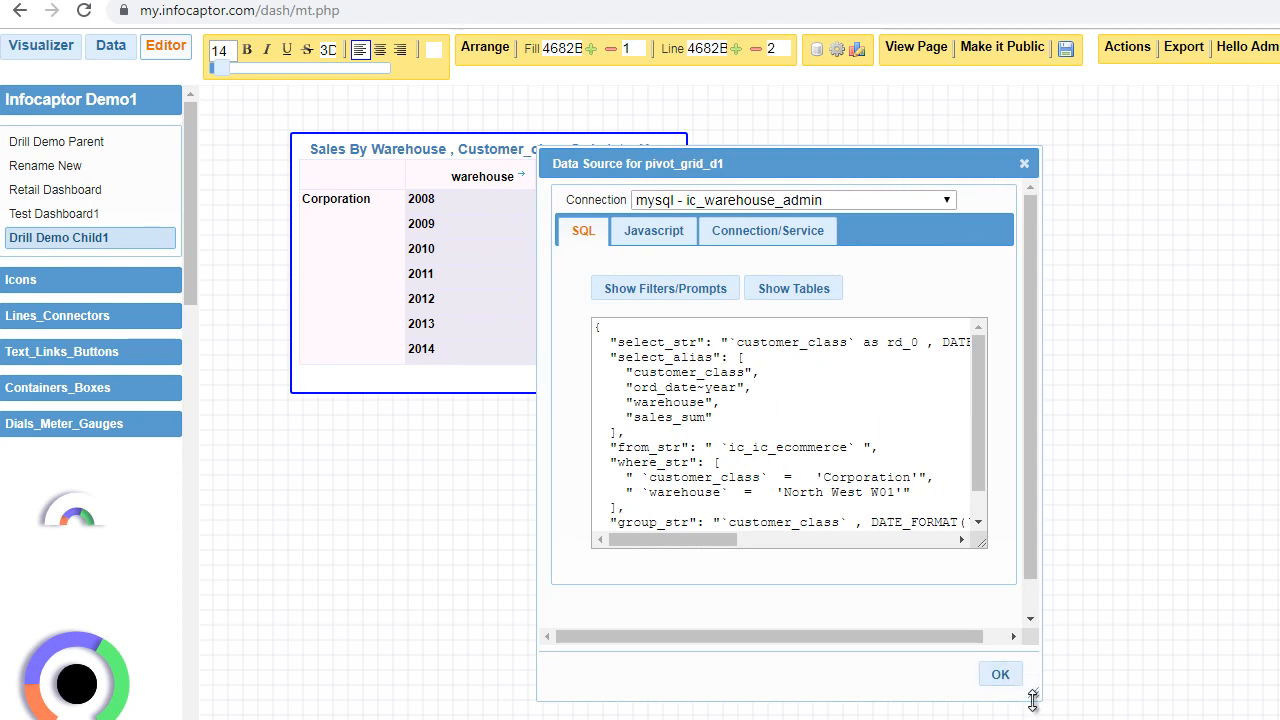
pyautogui.moveTo(1031, 692); pyautogui.dragTo(1275, 715)
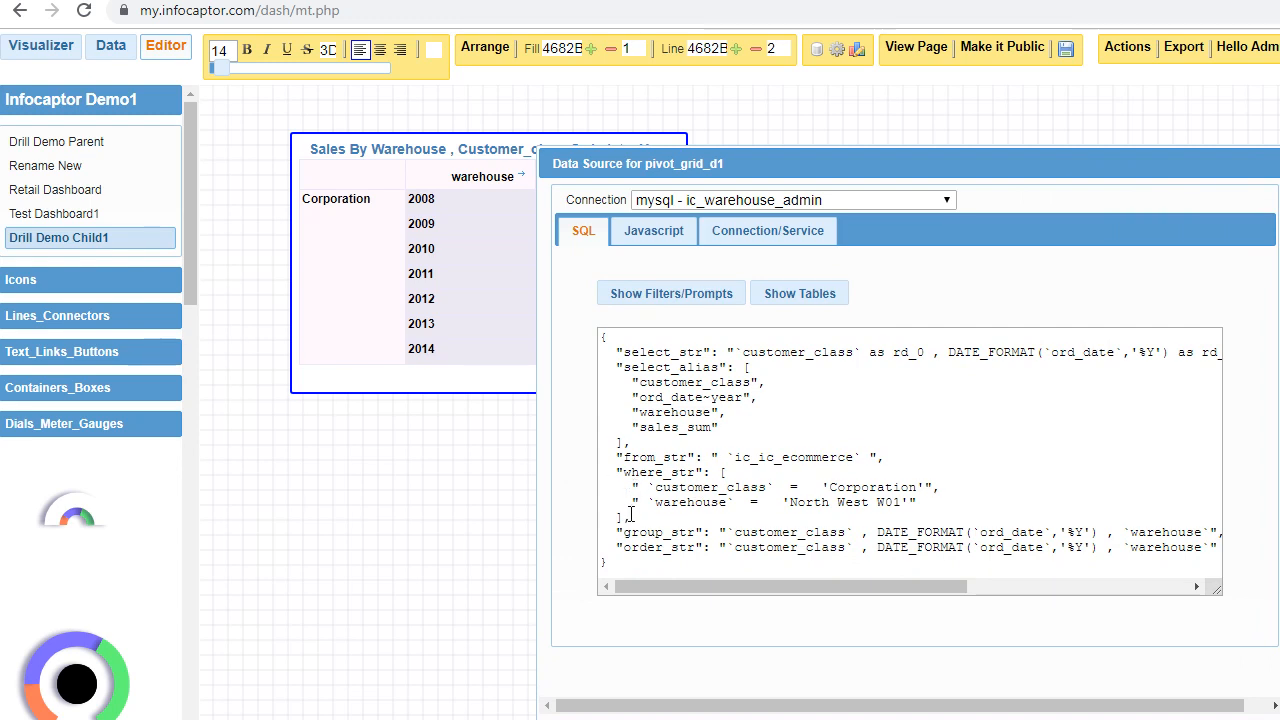
pyautogui.moveTo(735, 457); pyautogui.dragTo(858, 456)
pyautogui.click(858, 456)
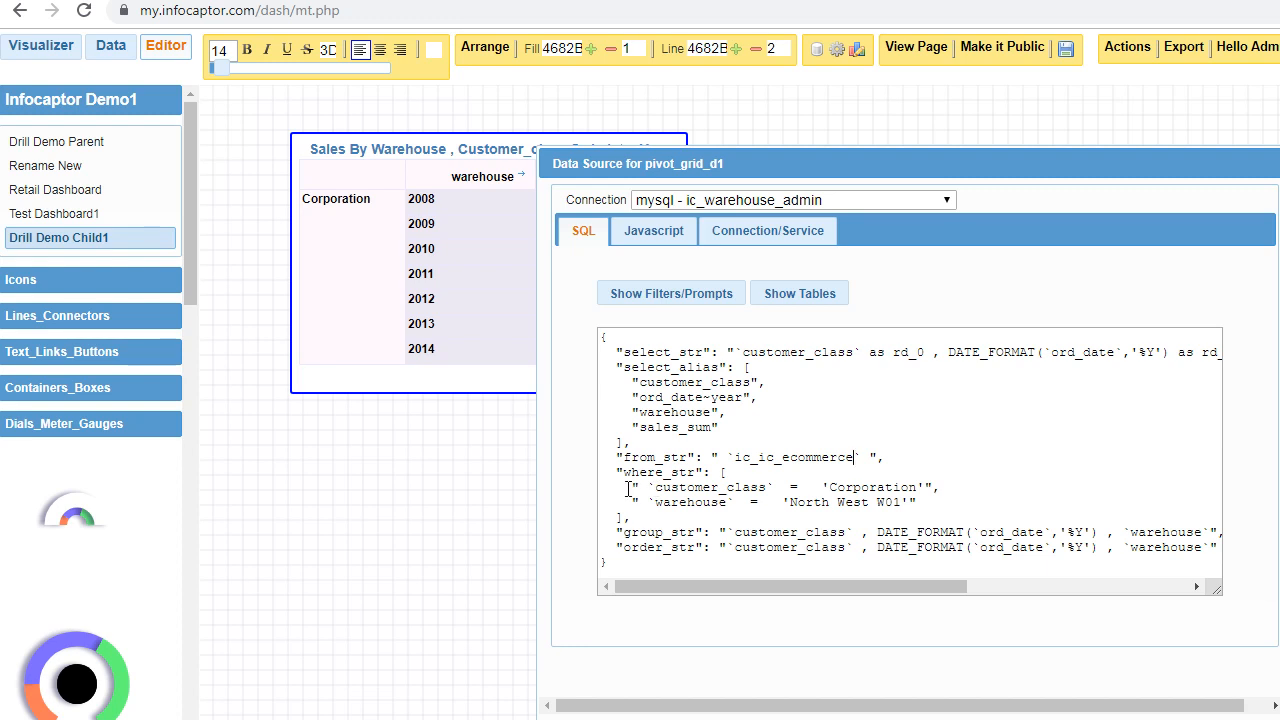
pyautogui.moveTo(631, 487); pyautogui.dragTo(957, 503)
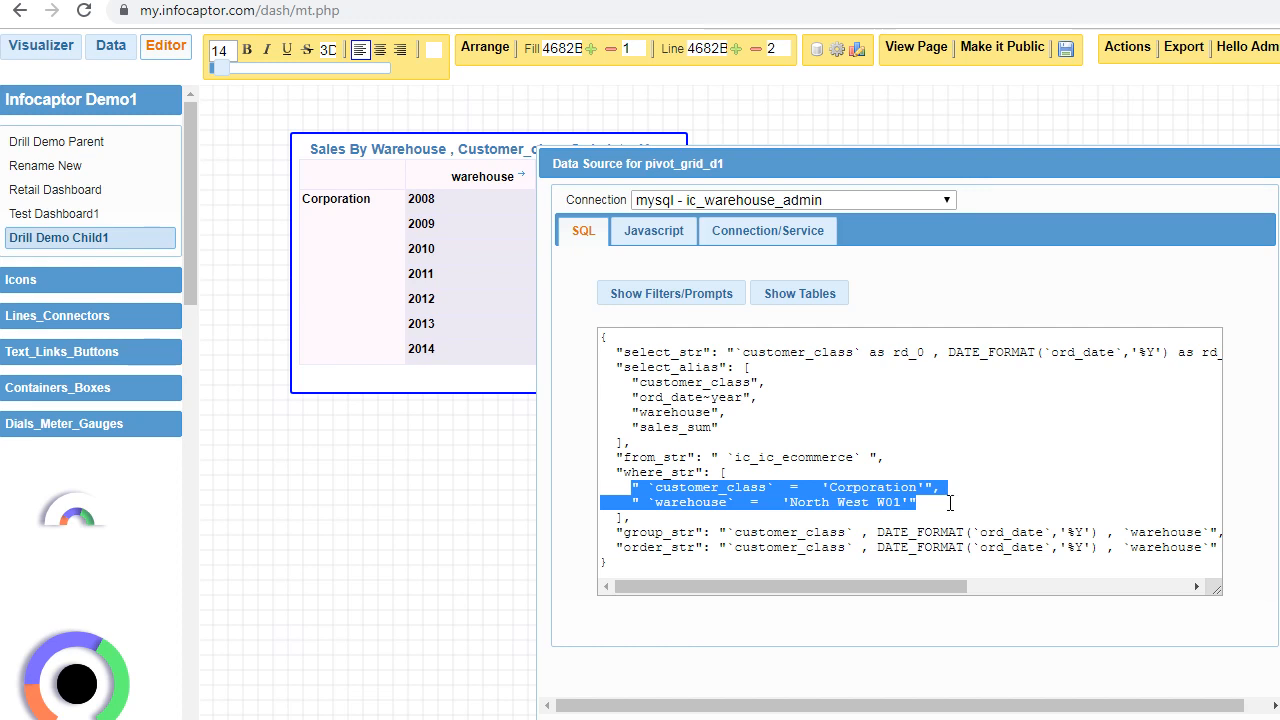
pyautogui.click(687, 486)
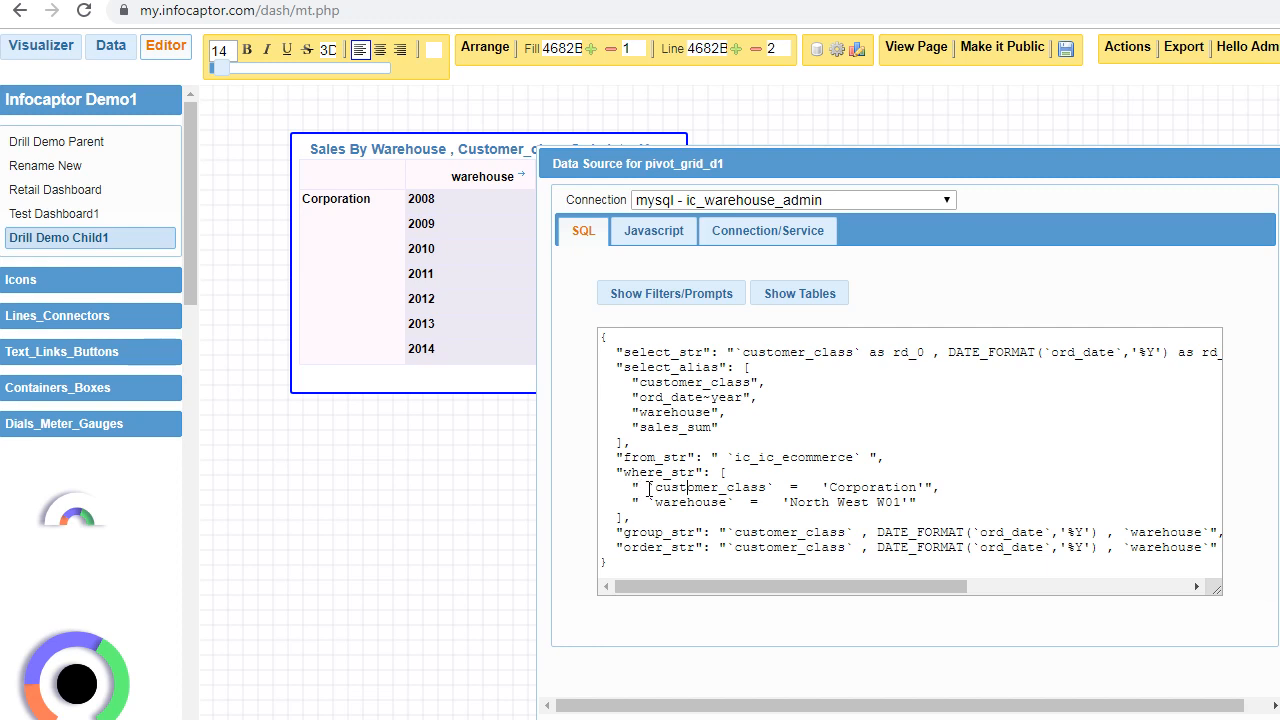
pyautogui.moveTo(647, 487); pyautogui.dragTo(772, 485)
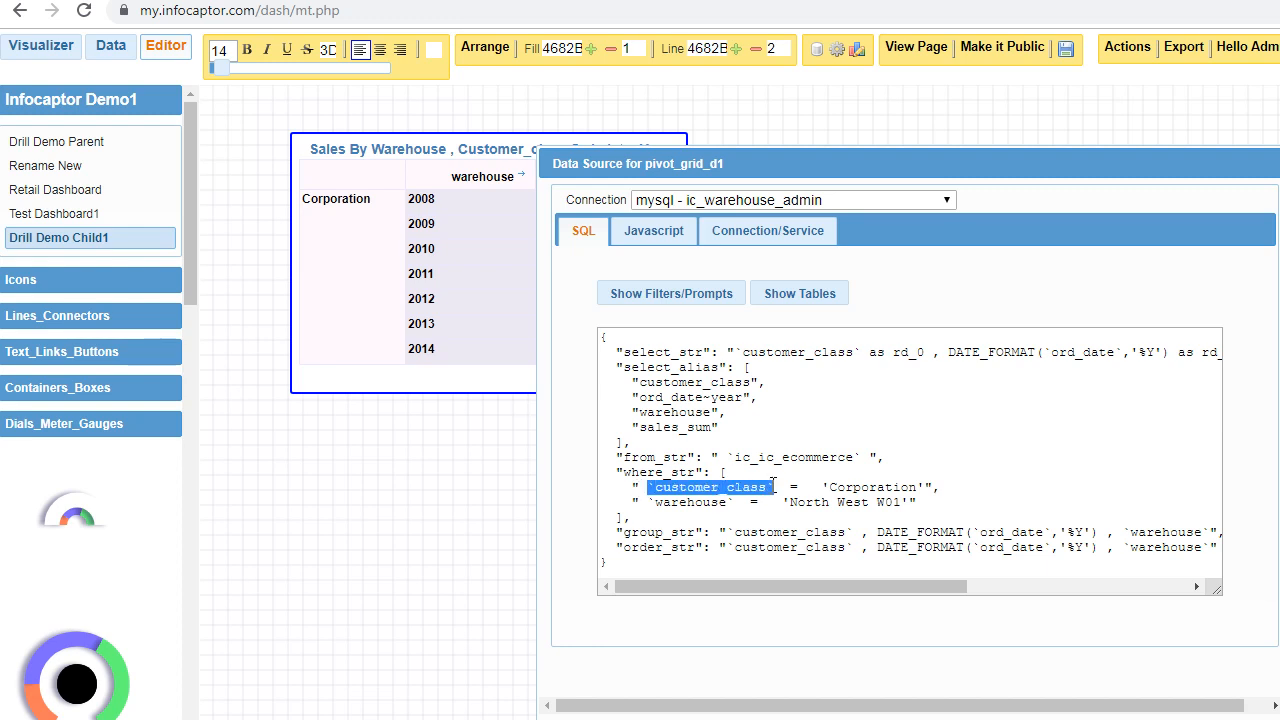
pyautogui.click(721, 487)
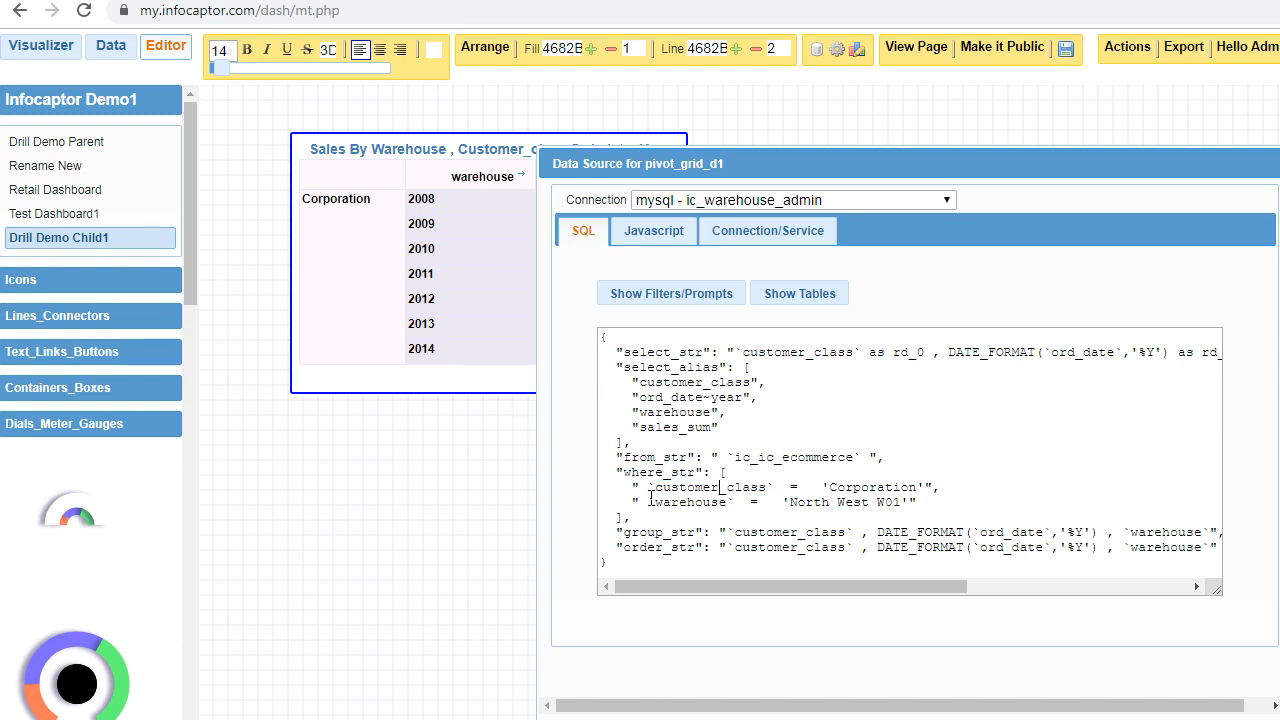
pyautogui.click(956, 504)
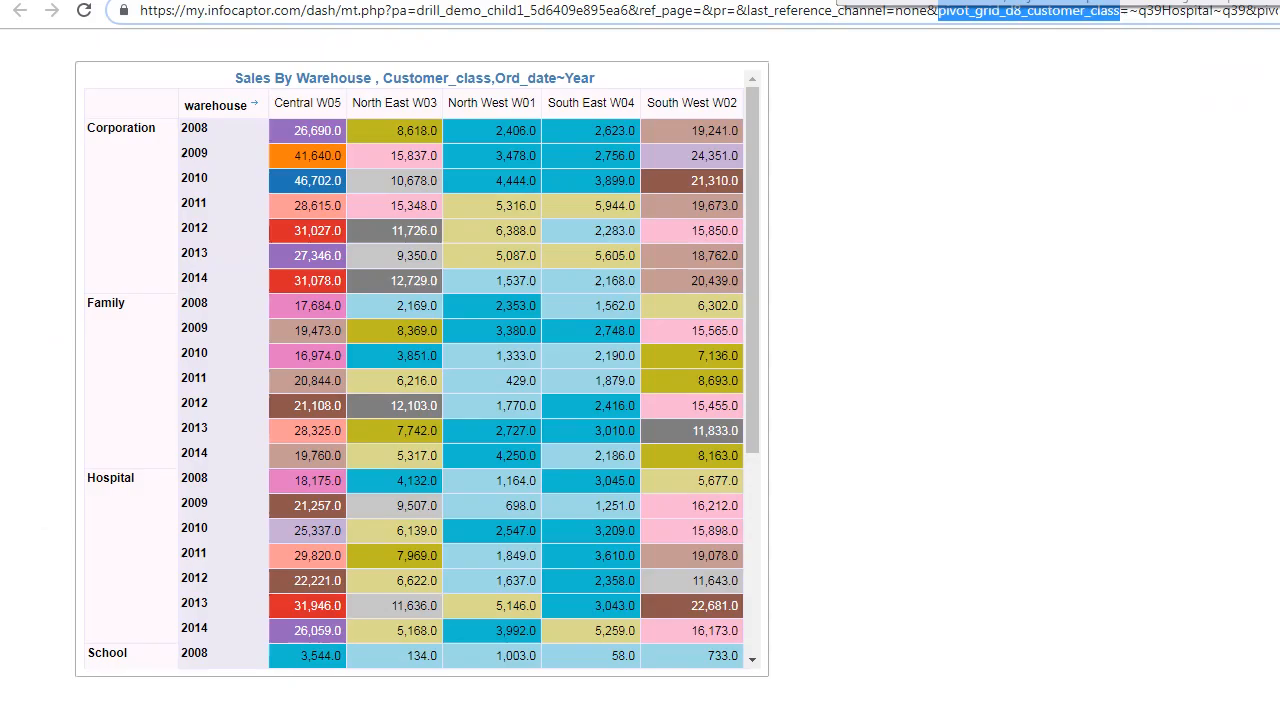
# Step: Copy the parameter name pivot_grid_d8_customer_class from the drilled page's address and replace 'Corporation' with it in the child pivot's where_str
pyautogui.click(990, 56)
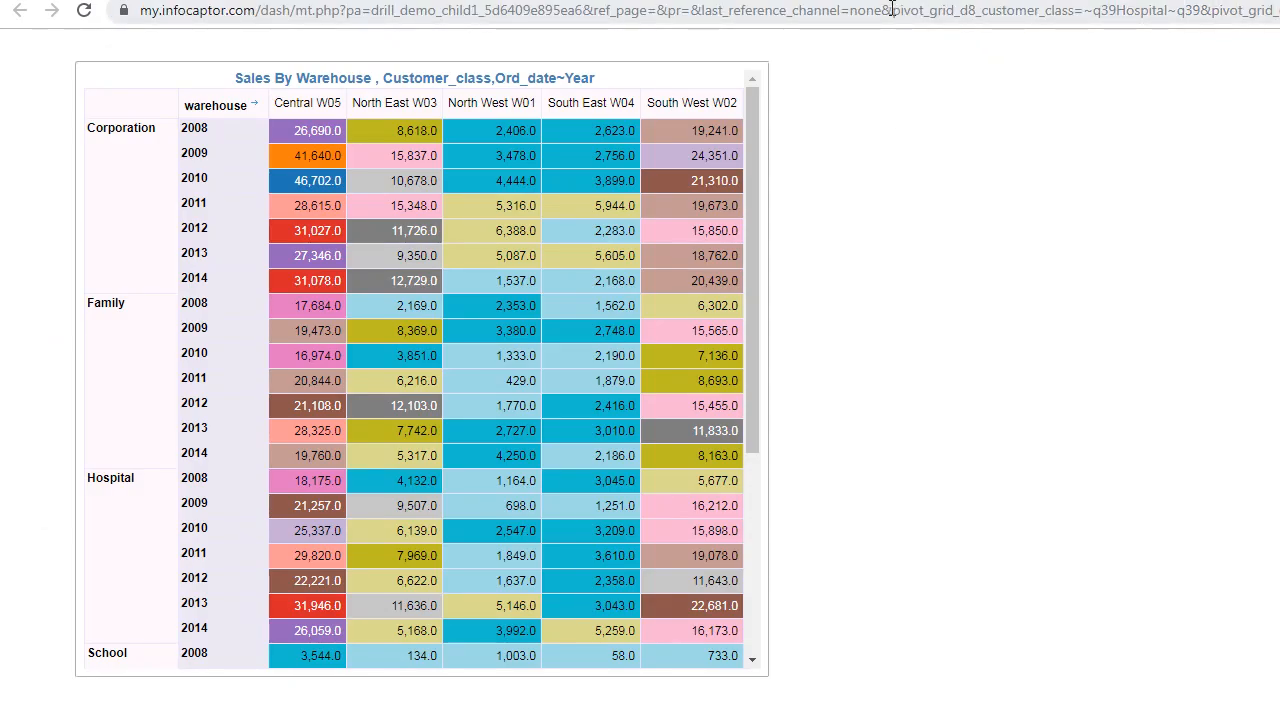
pyautogui.moveTo(893, 10); pyautogui.dragTo(1074, 14)
pyautogui.hotkey('ctrl', 'c')
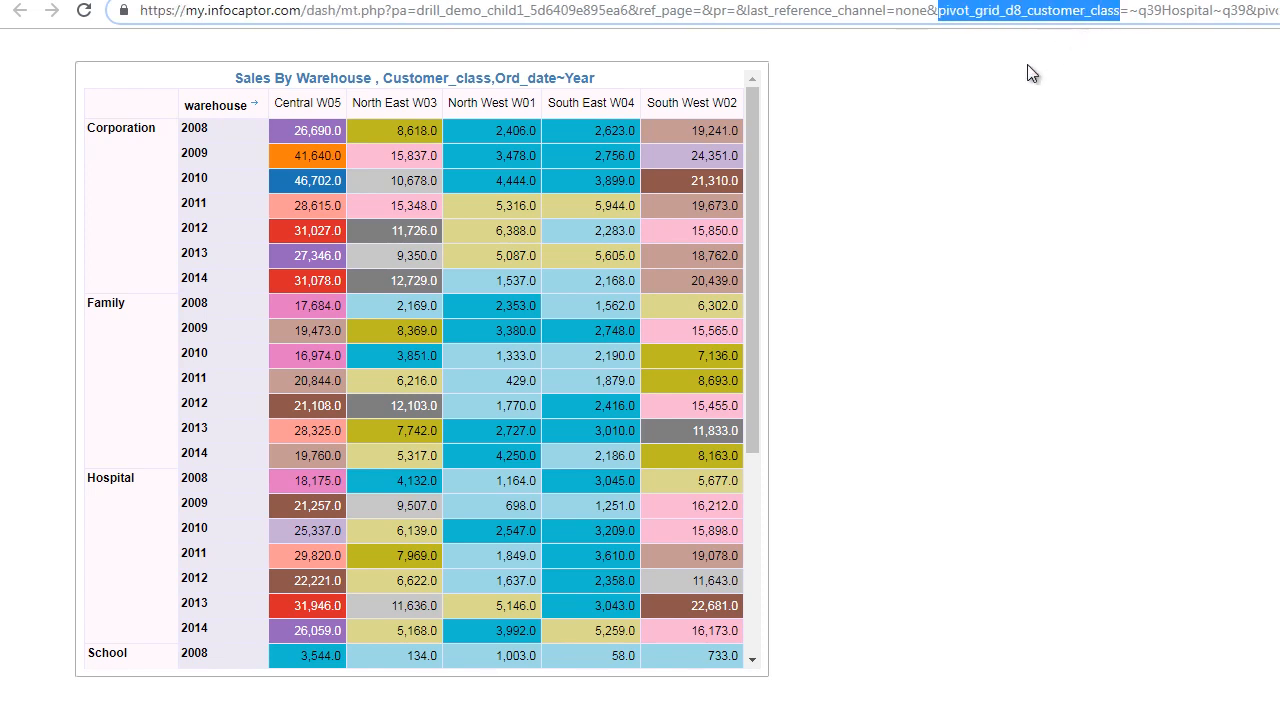
pyautogui.click(570, 0)
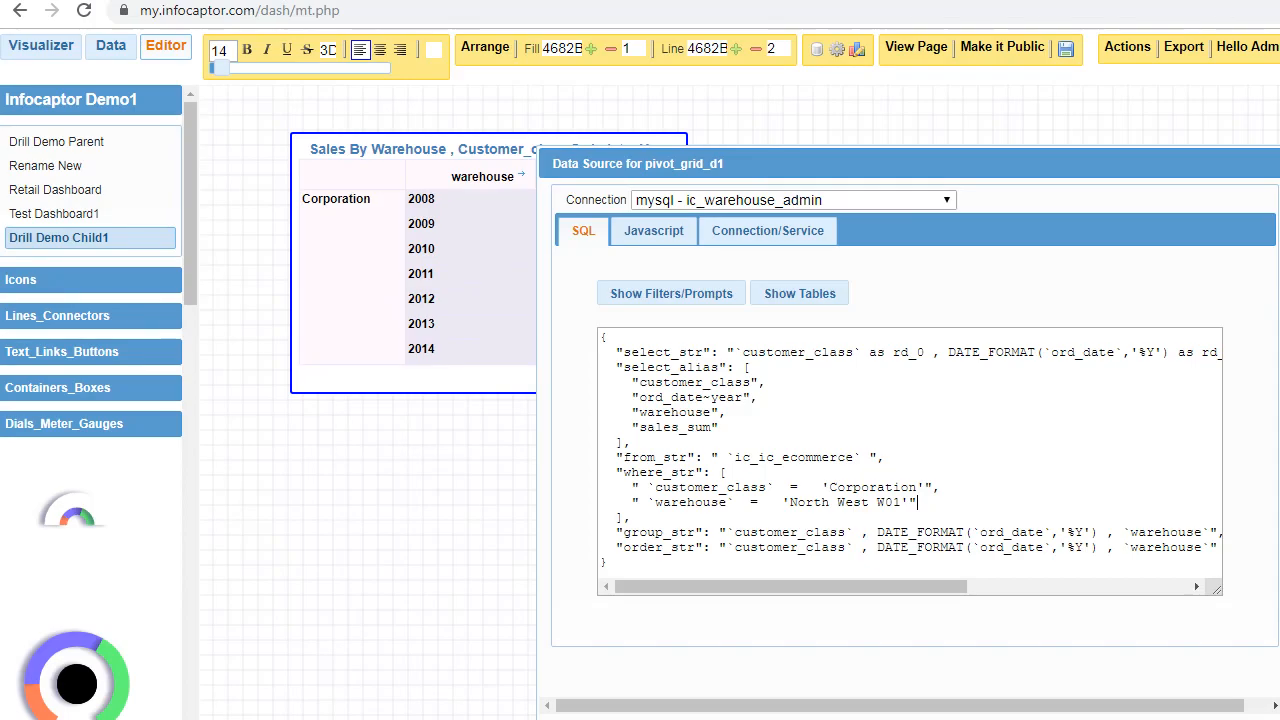
pyautogui.moveTo(823, 487); pyautogui.dragTo(924, 483)
pyautogui.hotkey('ctrl', 'v')
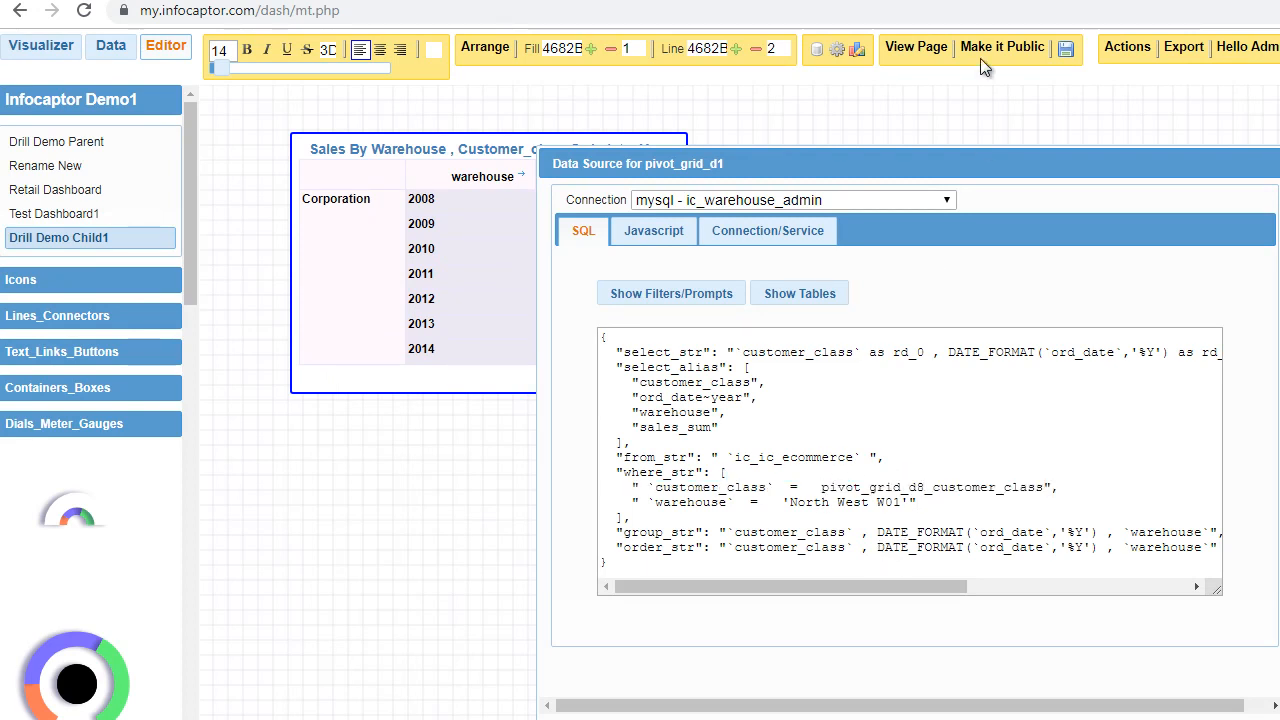
# Step: Copy the parameter name pivot_grid_d8_warehouse from the drilled page's address and replace 'North West W01' with it in the child pivot's where_str
pyautogui.click(900, 0)
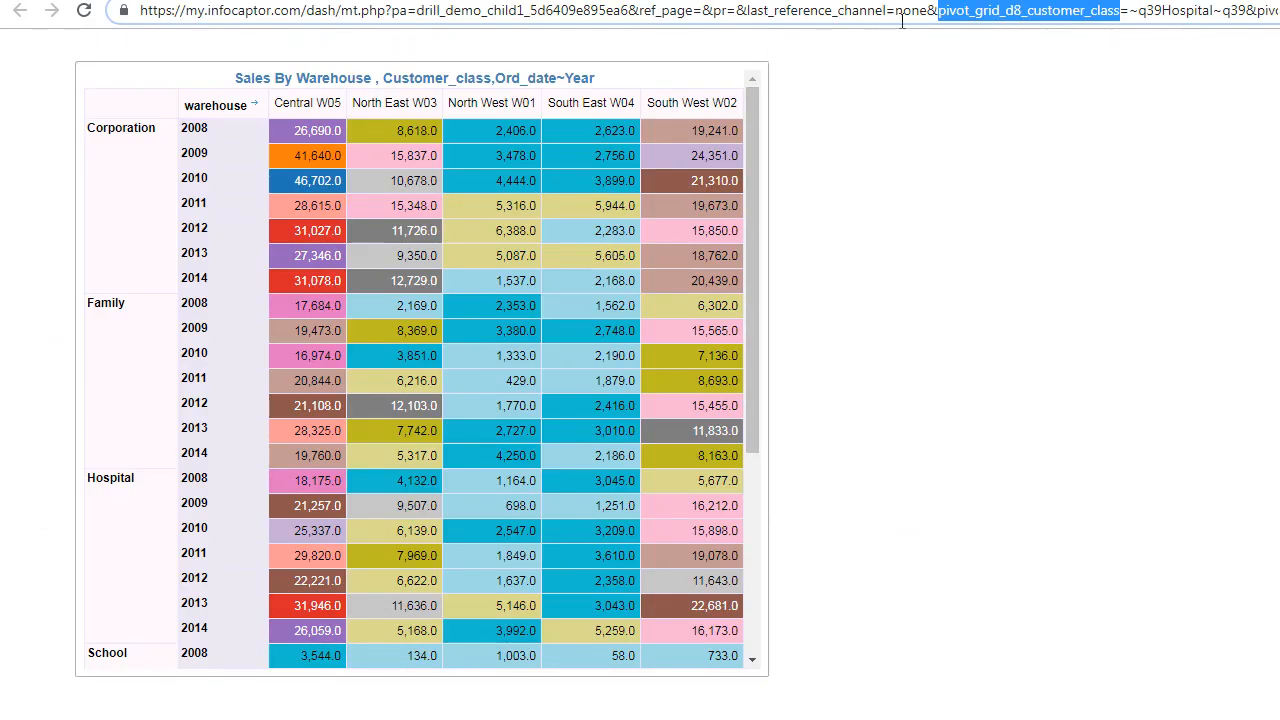
pyautogui.click(1142, 10)
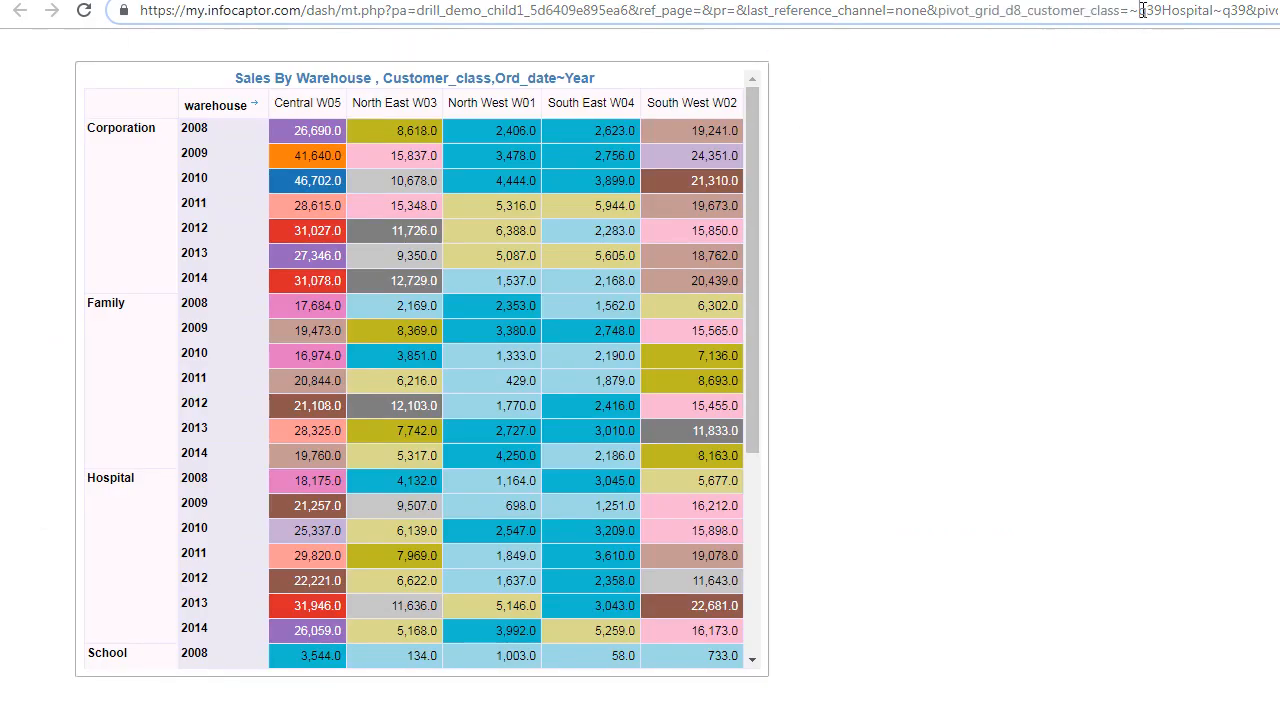
pyautogui.press('Right')
pyautogui.press('Right')
pyautogui.press('Right')
pyautogui.press('Right')
pyautogui.press('Right')
pyautogui.press('Right')
pyautogui.press('Right')
pyautogui.press('Right')
pyautogui.press('Right')
pyautogui.press('Right')
pyautogui.press('Right')
pyautogui.press('Right')
pyautogui.press('Right')
pyautogui.press('Right')
pyautogui.press('Right')
pyautogui.press('Right')
pyautogui.press('Right')
pyautogui.press('Right')
pyautogui.press('Right')
pyautogui.press('Right')
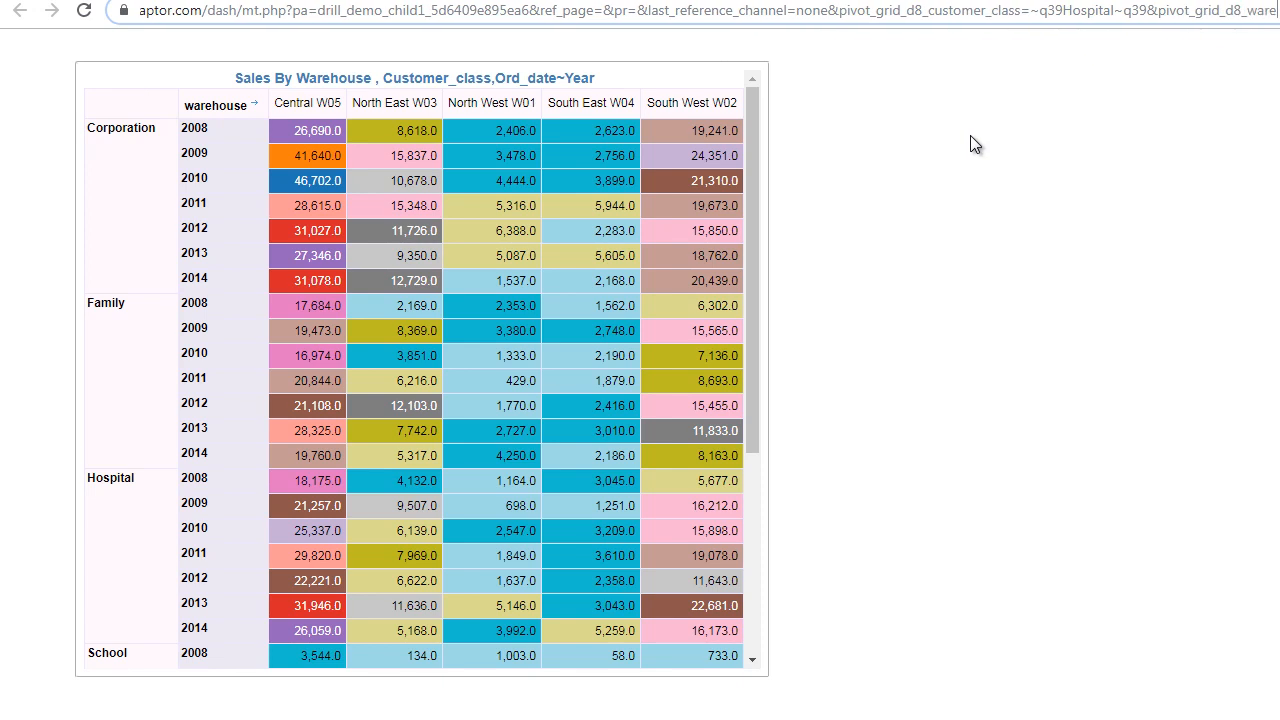
pyautogui.moveTo(1228, 10); pyautogui.dragTo(1071, 10)
pyautogui.hotkey('ctrl', 'c')
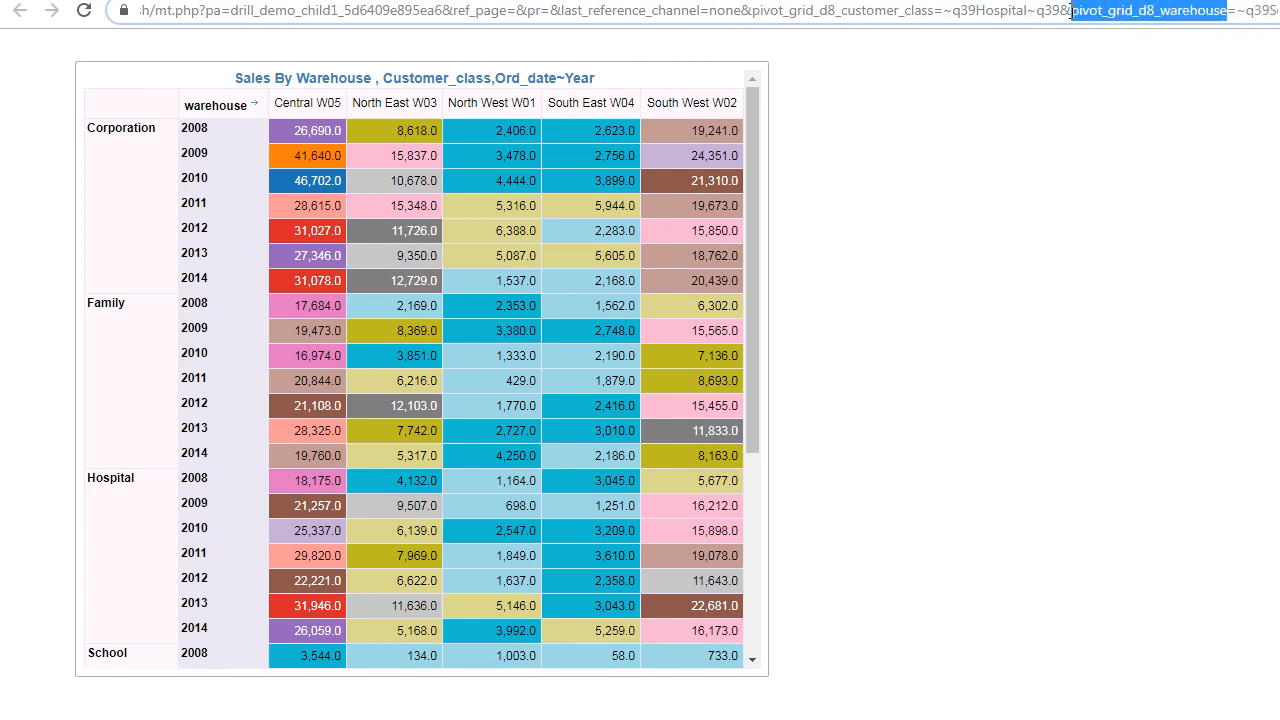
pyautogui.click(570, 1)
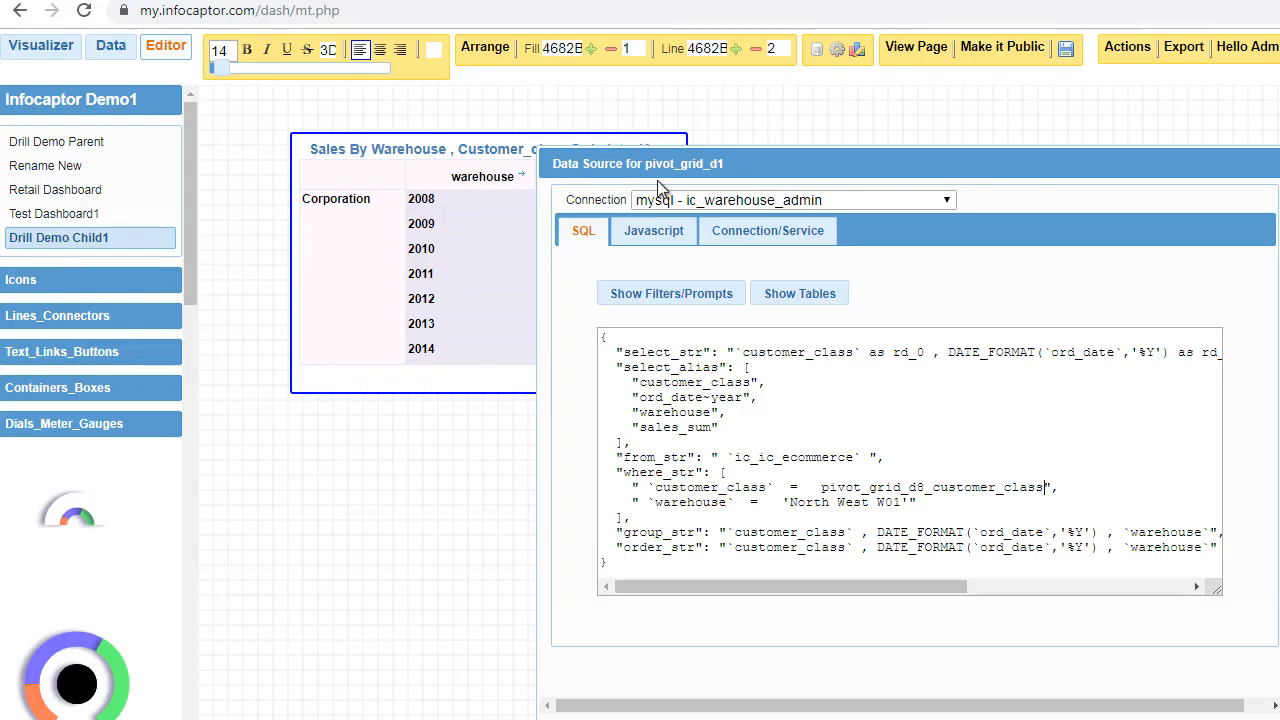
pyautogui.moveTo(783, 502); pyautogui.dragTo(908, 490)
pyautogui.hotkey('ctrl', 'v')
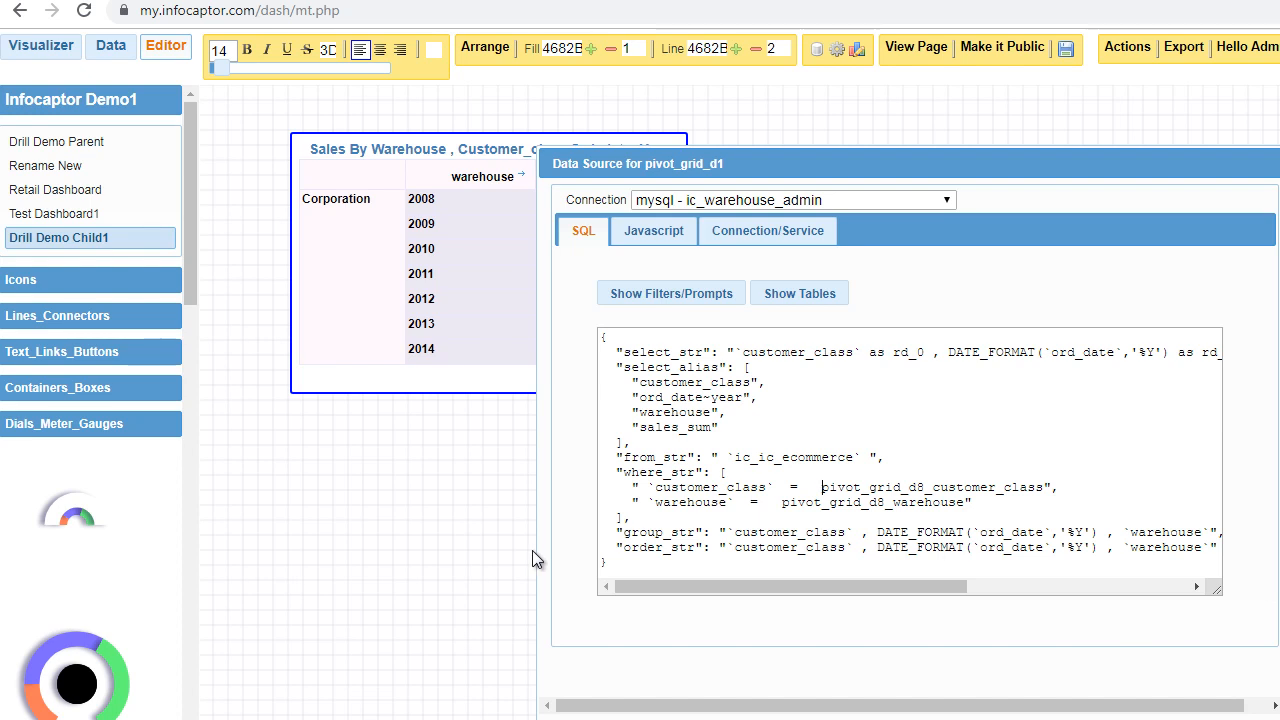
# Step: Wrap the names as param<pivot_grid_d8_customer_class> and param<pivot_grid_d8_warehouse> in where_str, then apply the data source and dismiss the message
pyautogui.write('param')
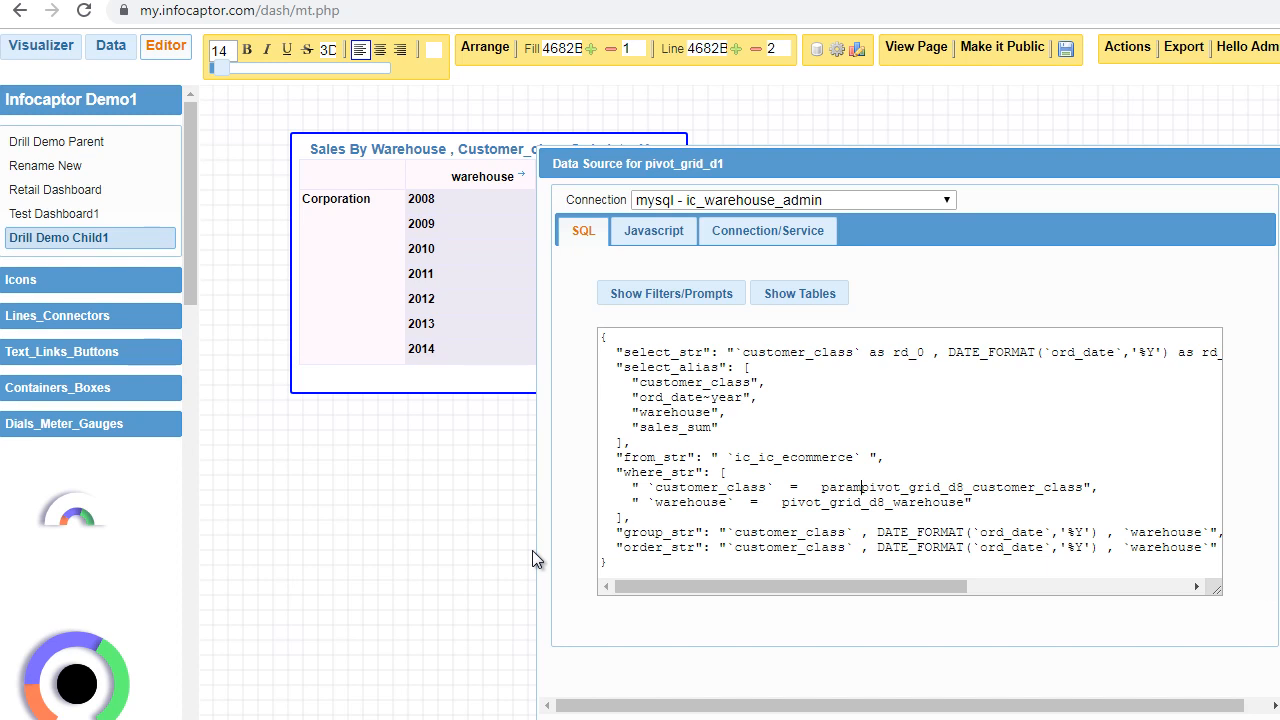
pyautogui.write('<')
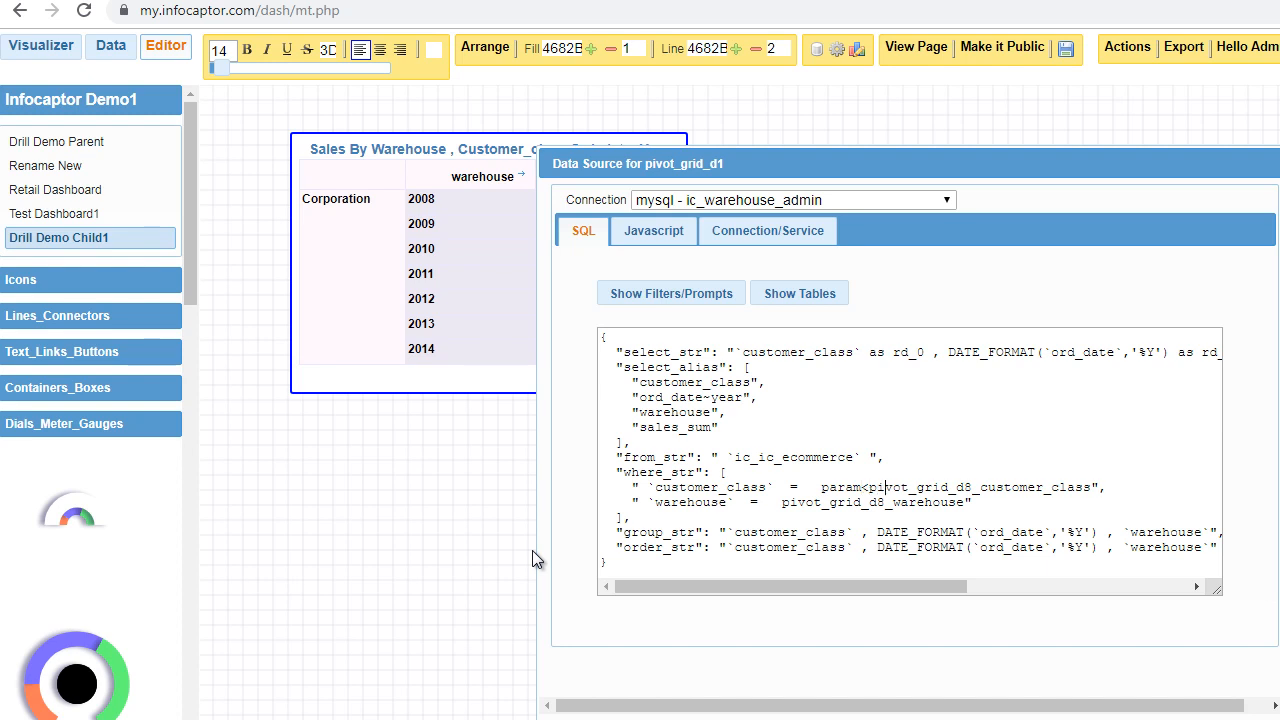
pyautogui.write('>')
pyautogui.press('Down')
pyautogui.press('Left')
pyautogui.write('<param')
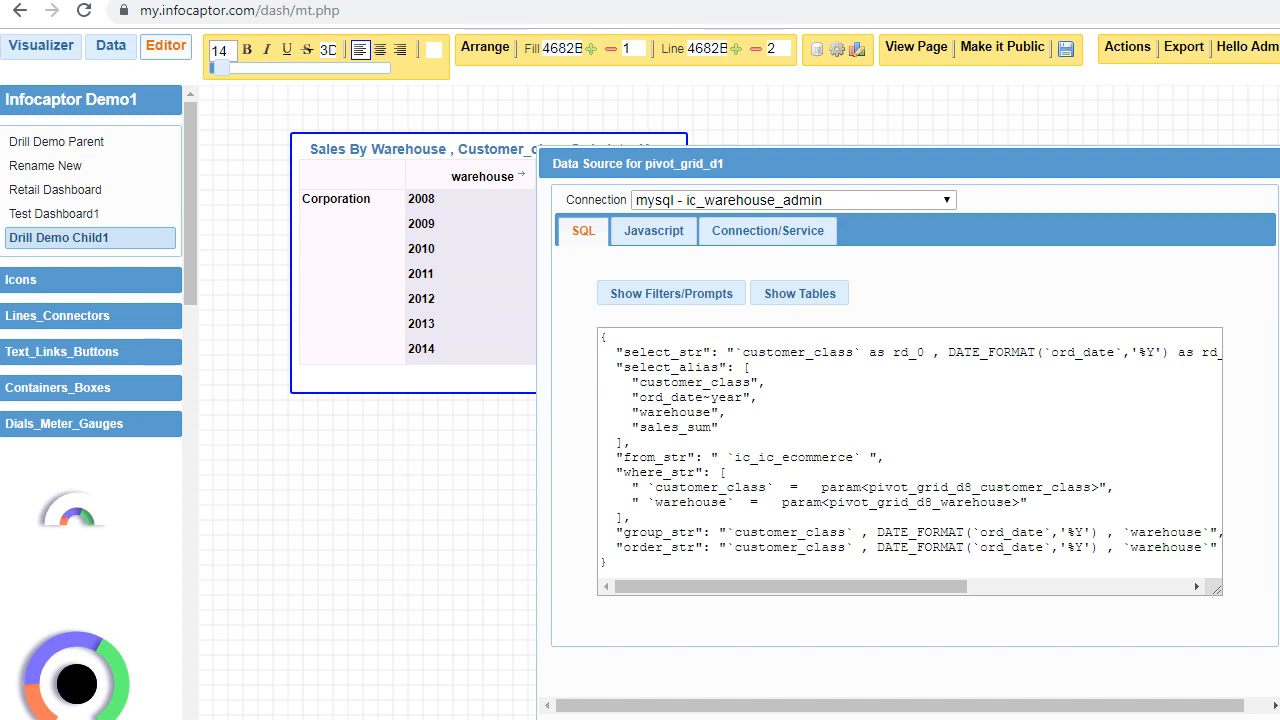
pyautogui.moveTo(868, 487); pyautogui.dragTo(1097, 487)
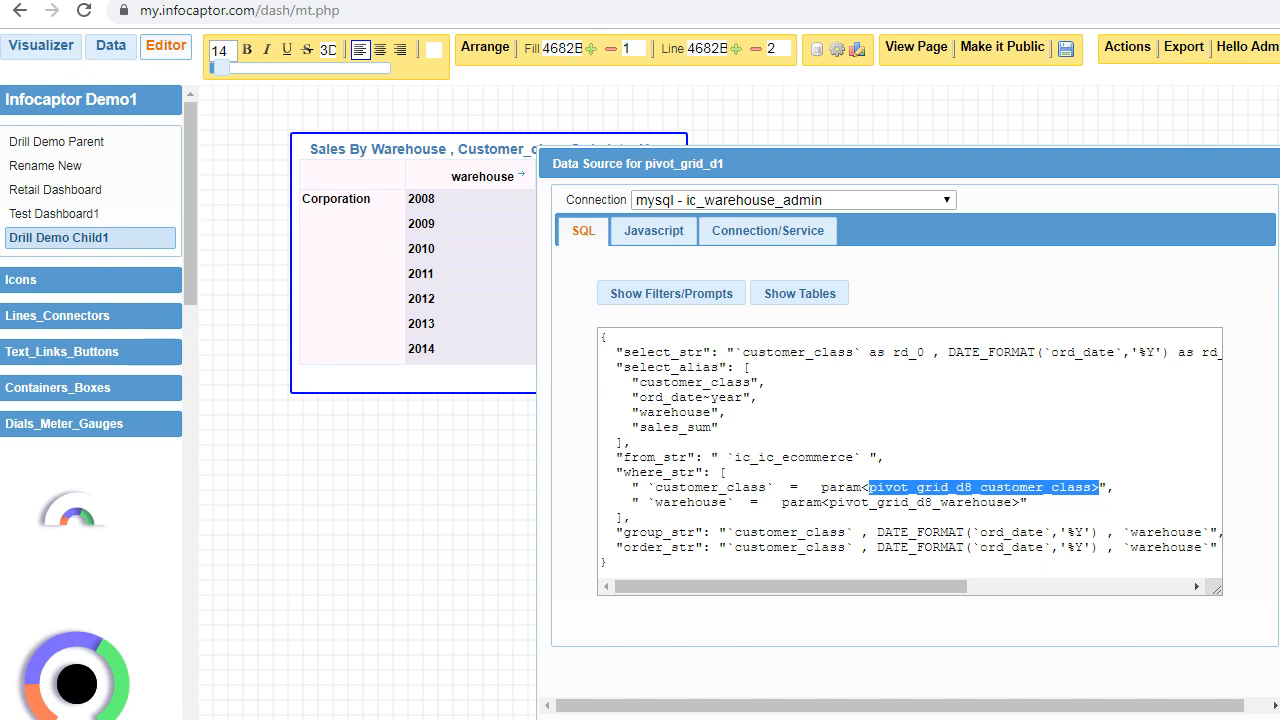
pyautogui.click(1240, 718)
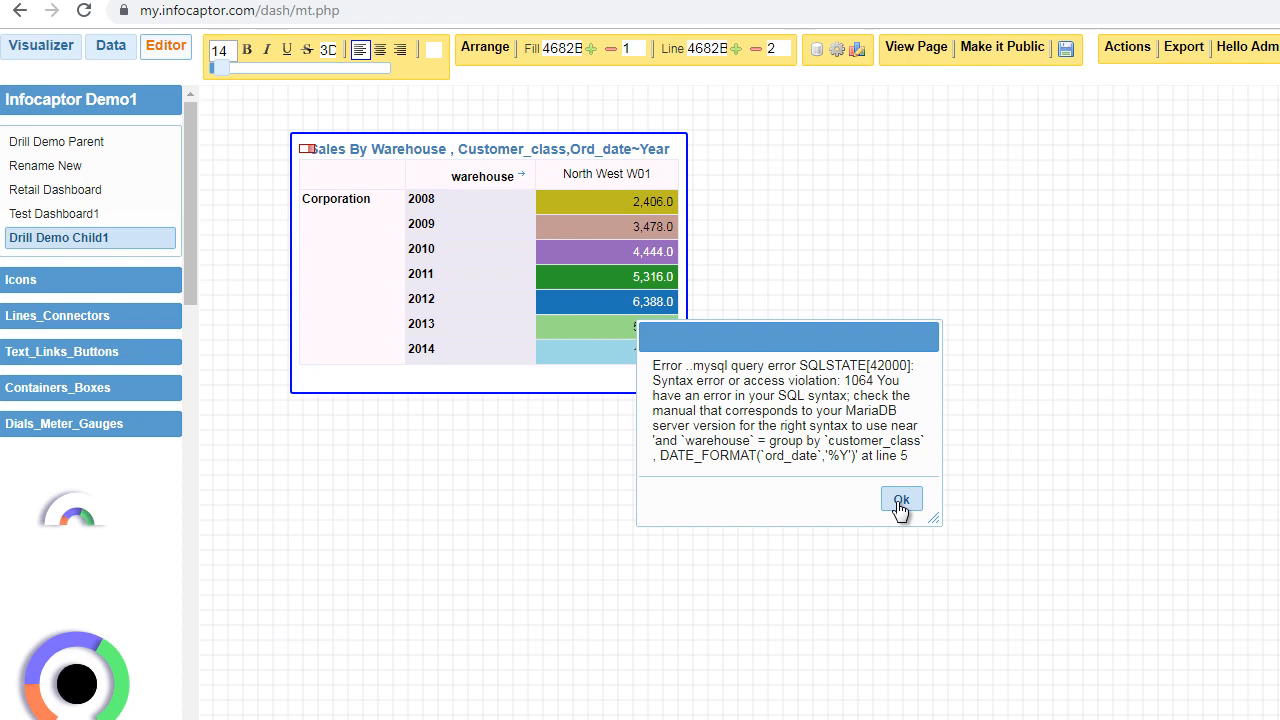
pyautogui.click(900, 503)
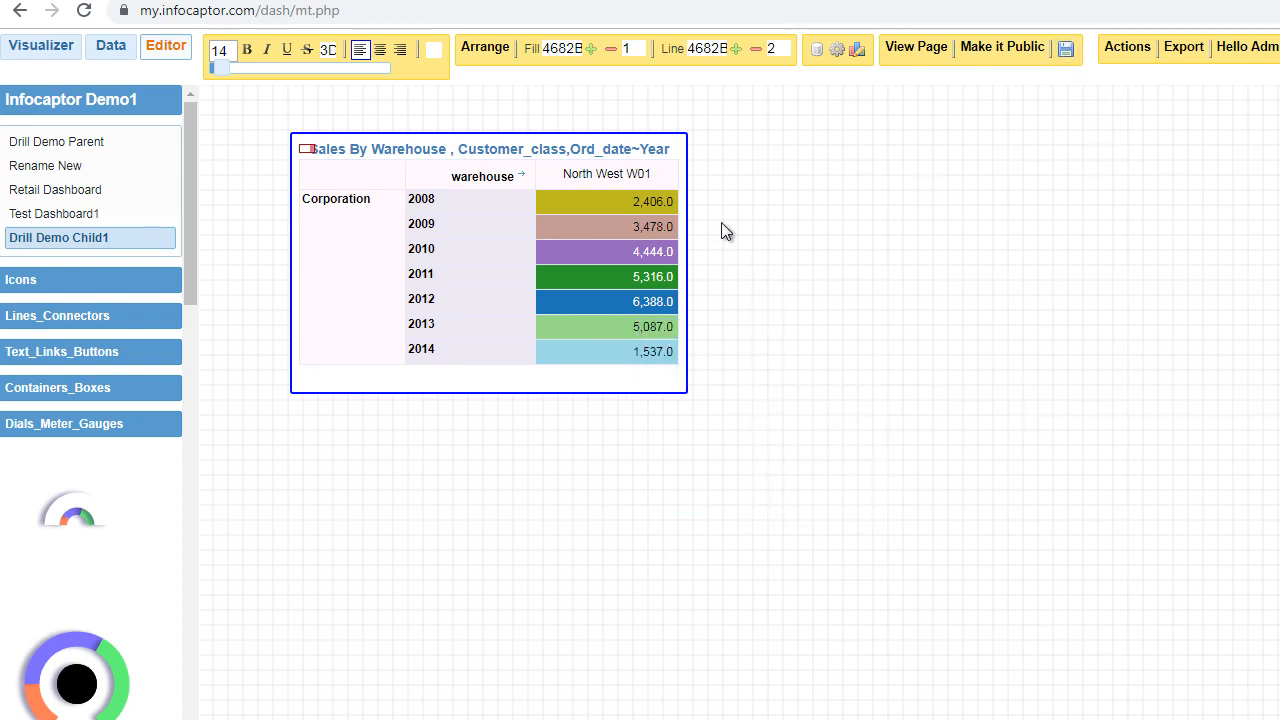
# Step: Save the child page, then view the Drill Demo Parent page and drill into the Family sales for North East W03
pyautogui.click(1066, 50)
pyautogui.click(62, 145)
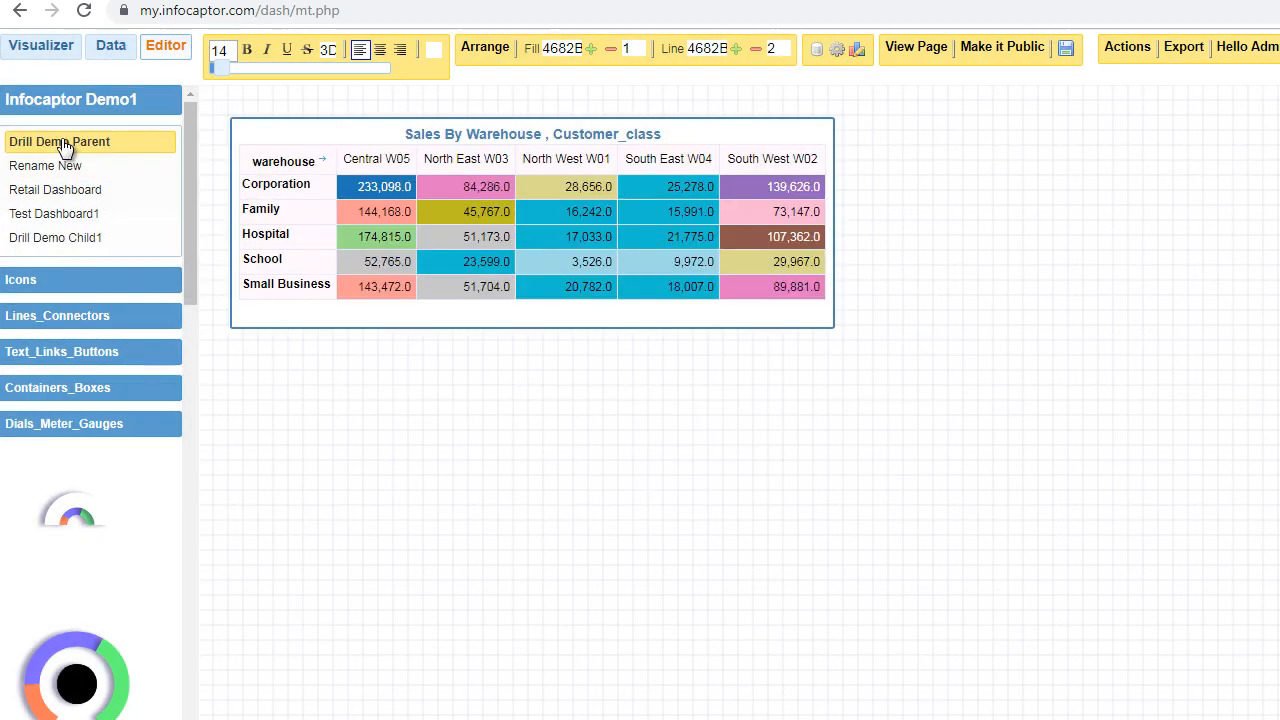
pyautogui.click(915, 50)
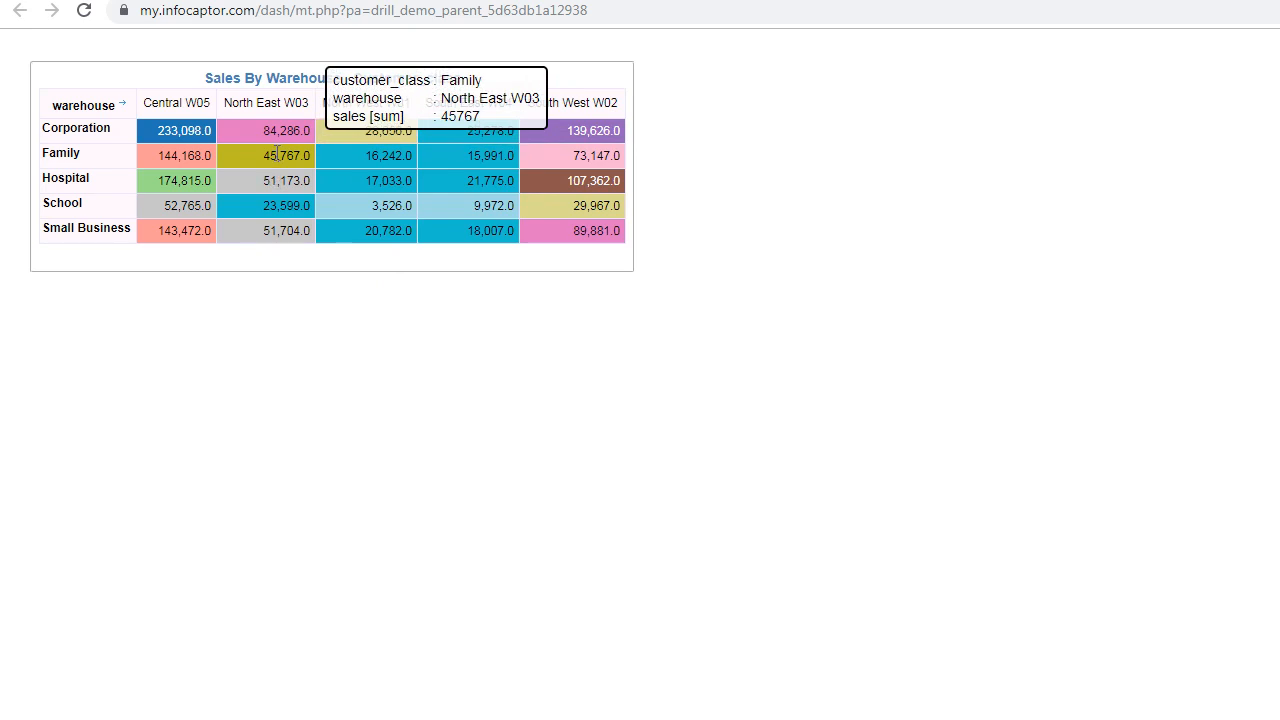
pyautogui.click(276, 154)
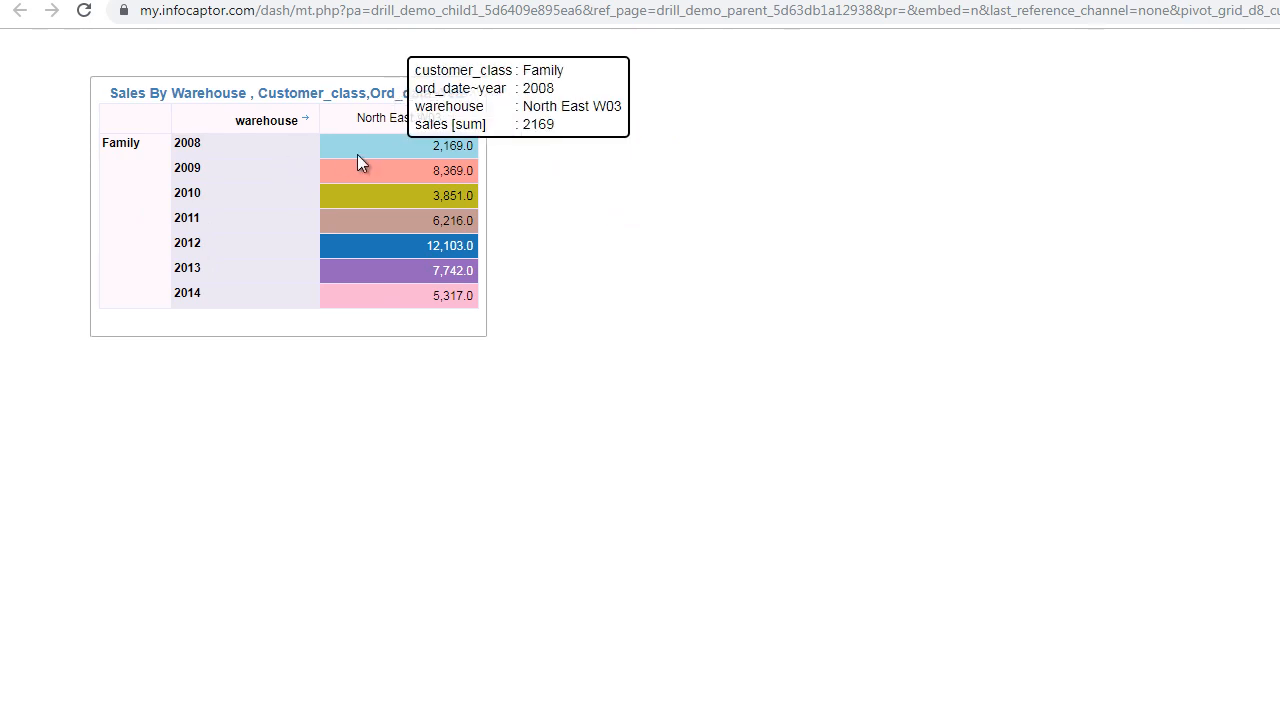
# Step: Return to the parent view, drill into the School sales for Central W05, examine the child pivot, and go back to the editor
pyautogui.click(690, 1)
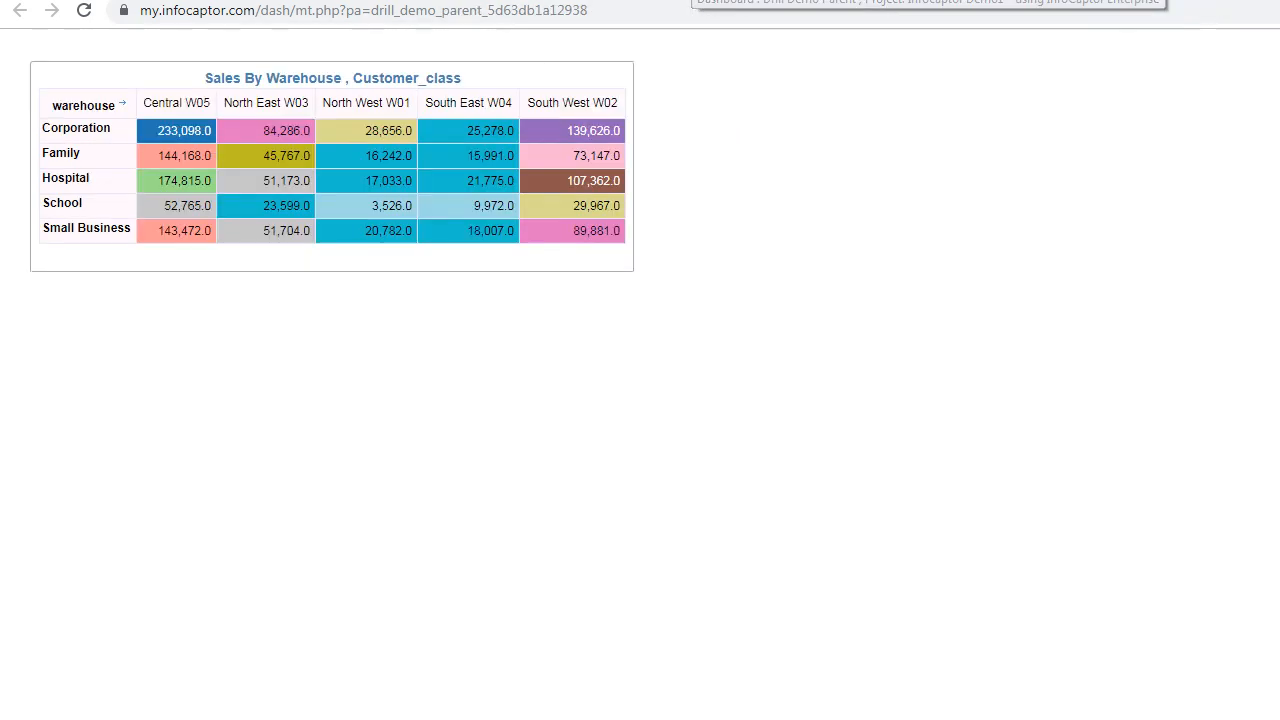
pyautogui.click(187, 205)
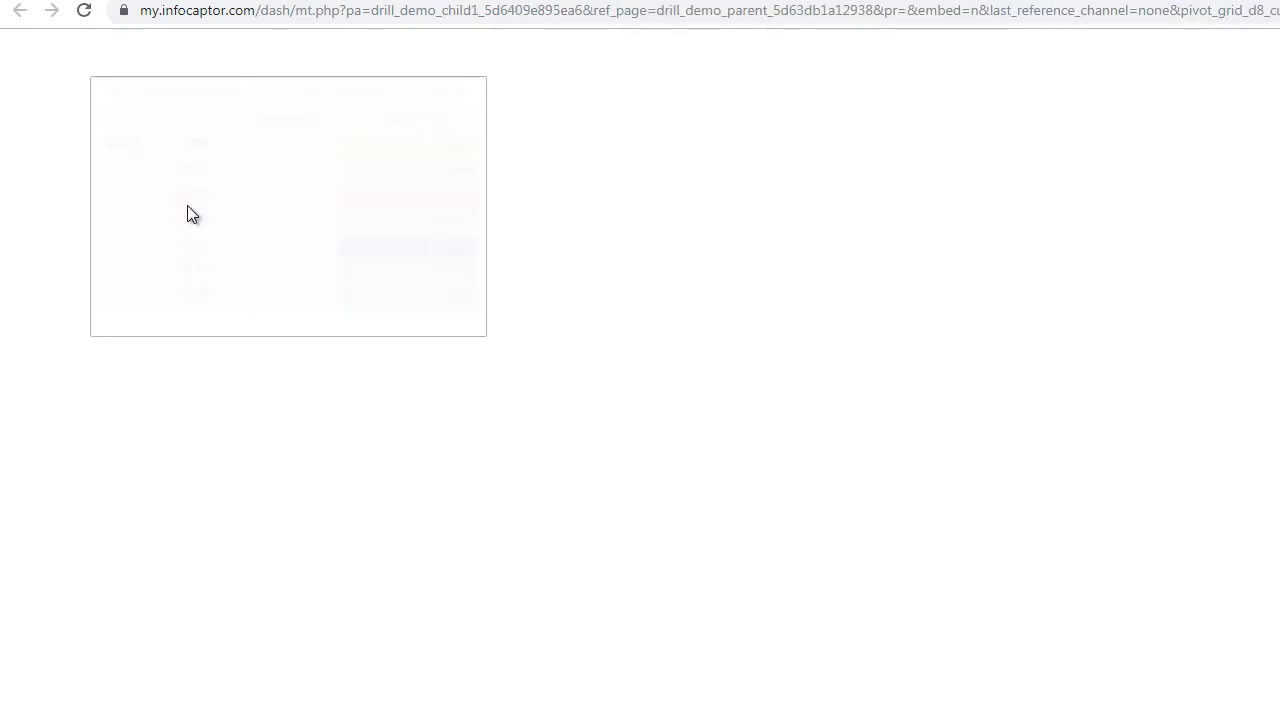
pyautogui.moveTo(398, 150)
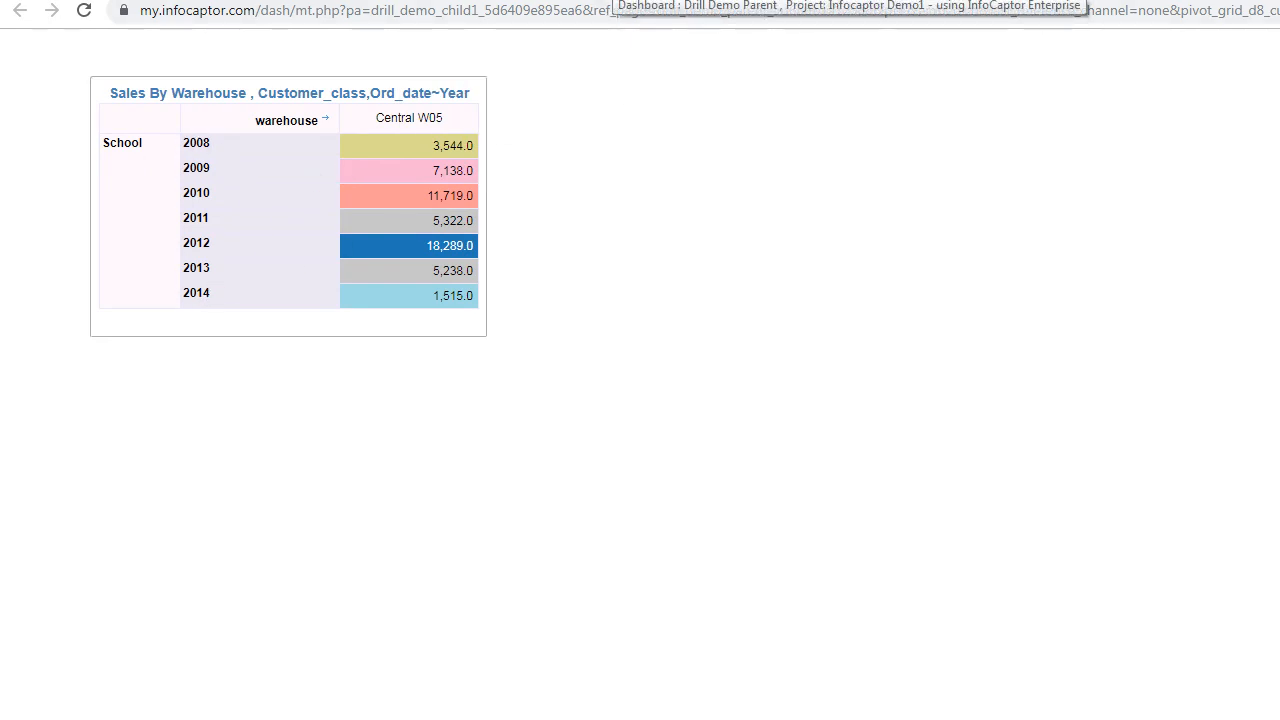
pyautogui.click(603, 1)
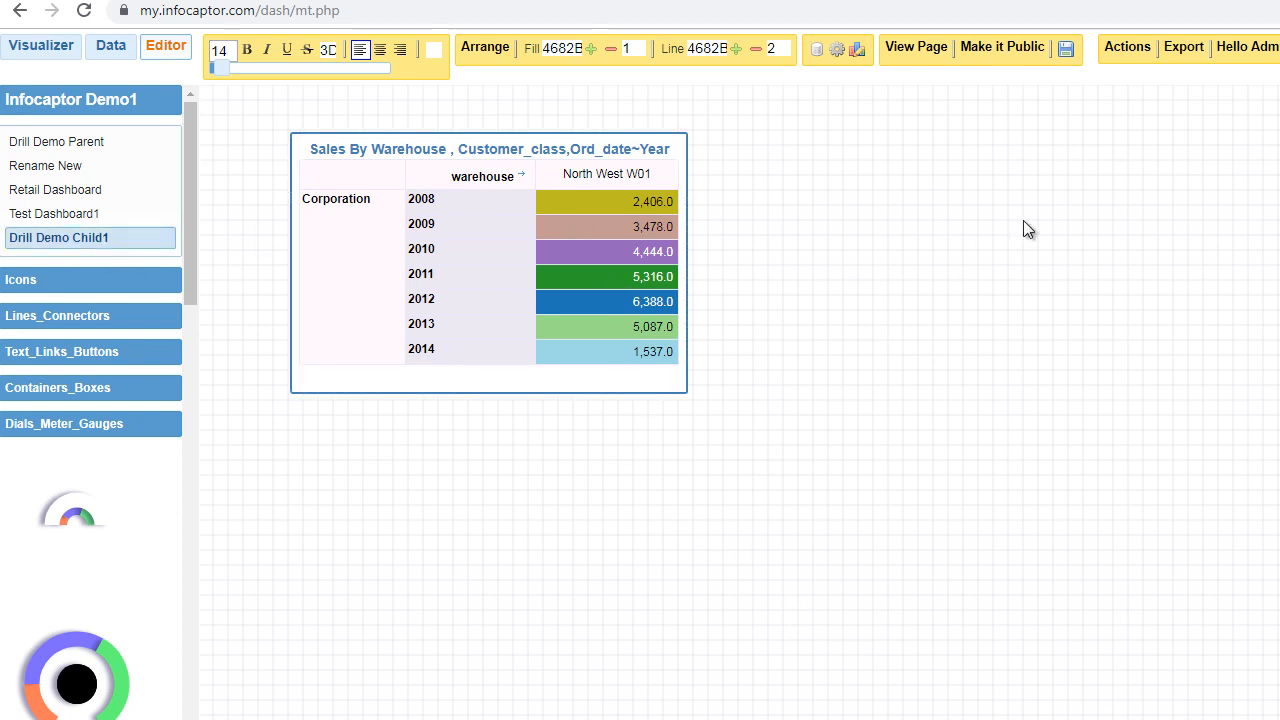
# Step: Create a new page named Drill Demo Child2
pyautogui.click(1128, 50)
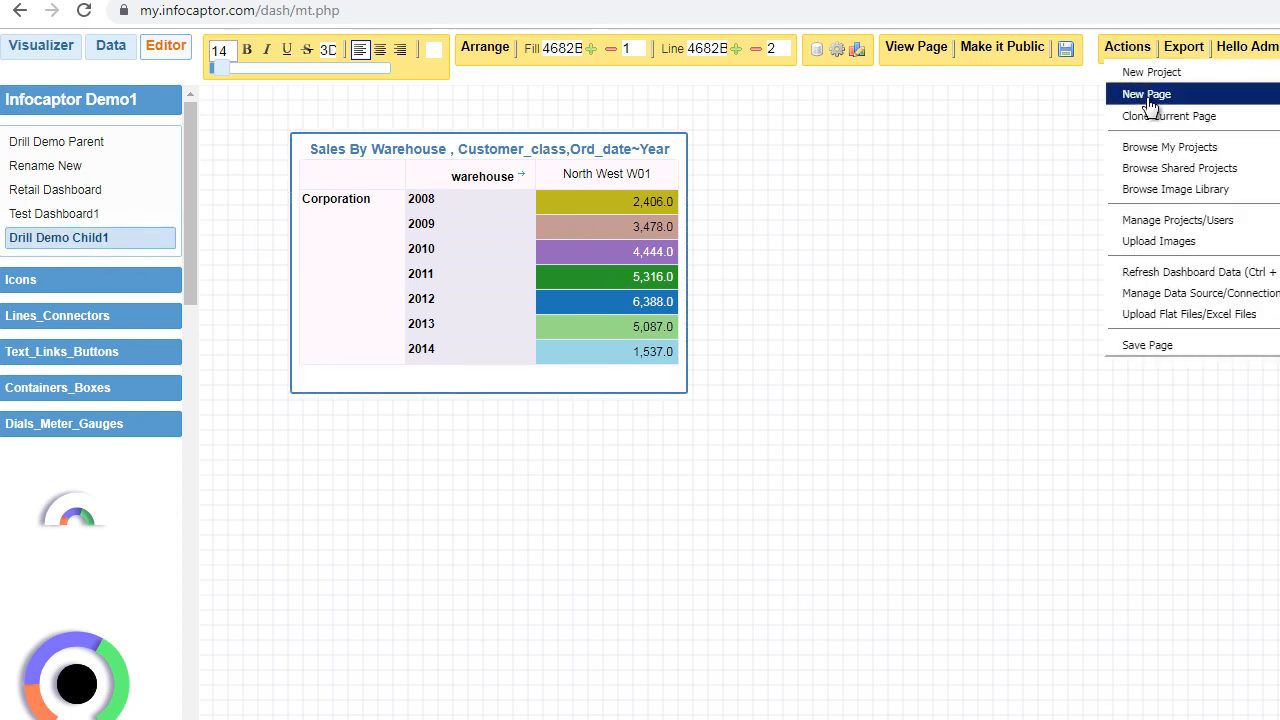
pyautogui.click(1146, 92)
pyautogui.hotkey('ctrl', 'a')
pyautogui.write('Dr')
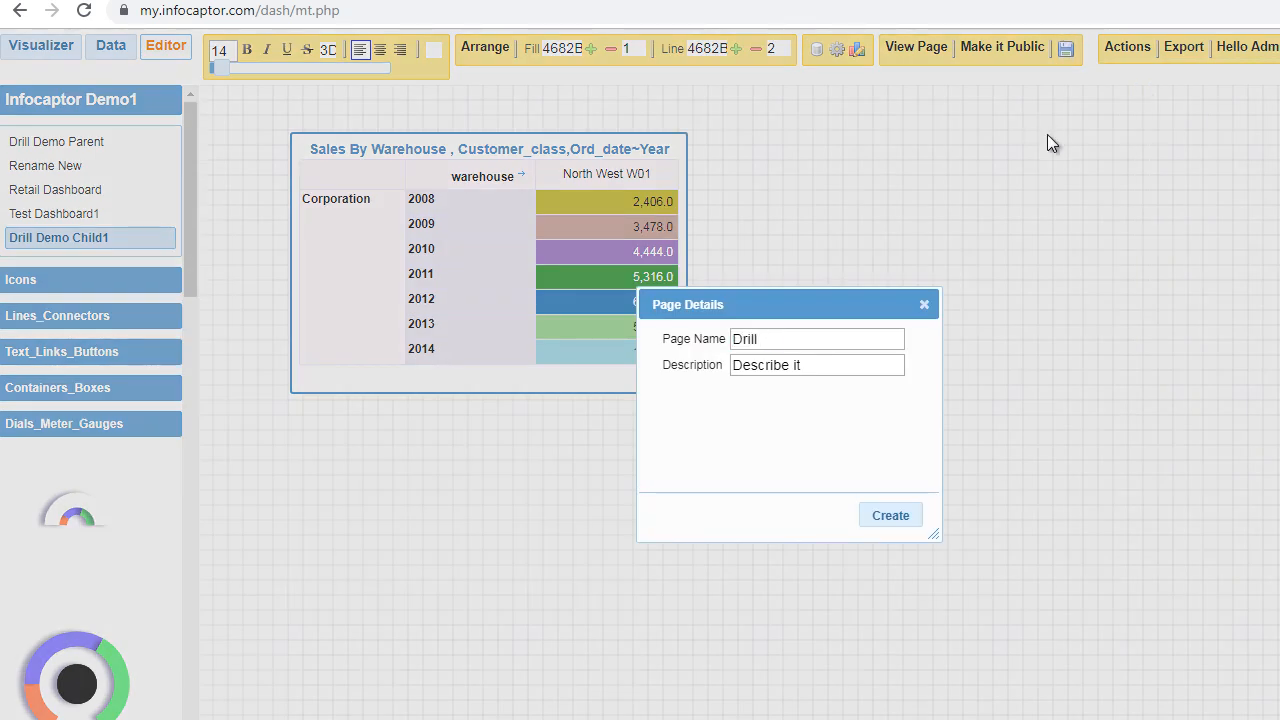
pyautogui.write('ill Demo Child2')
pyautogui.click(890, 520)
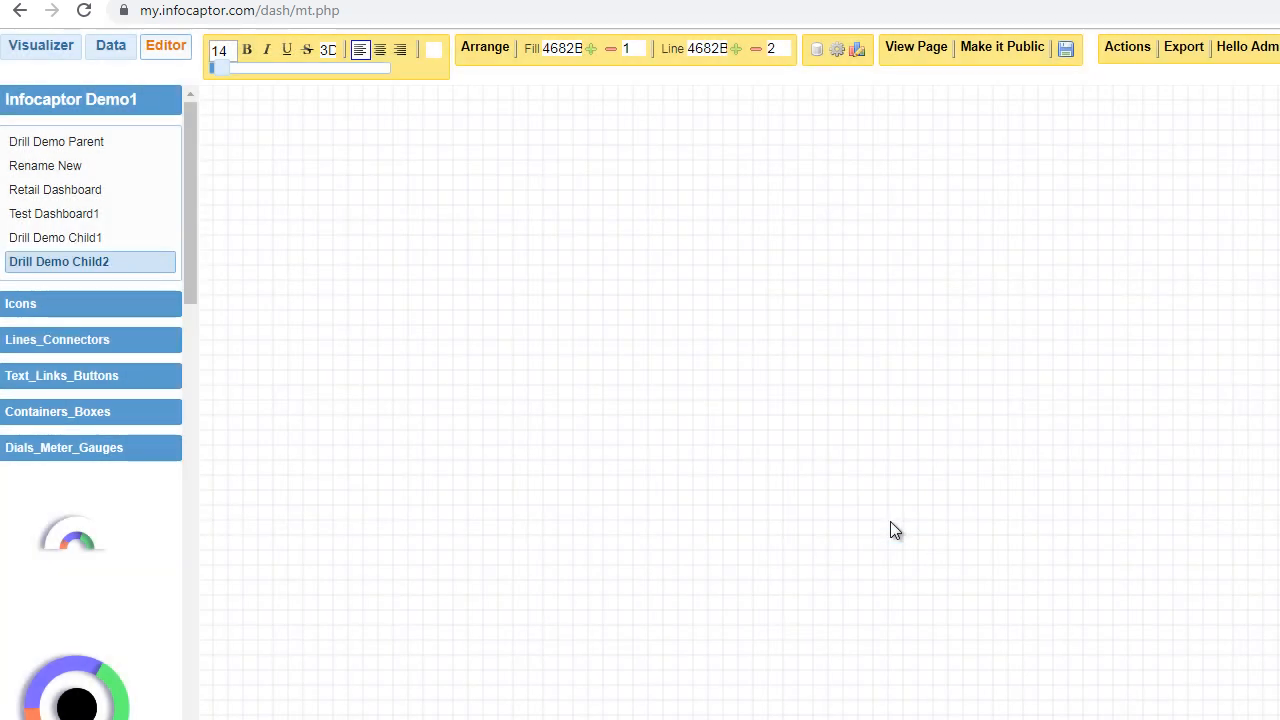
# Step: Visualize the sales data as a Normal Table and add category to its rows
pyautogui.click(36, 50)
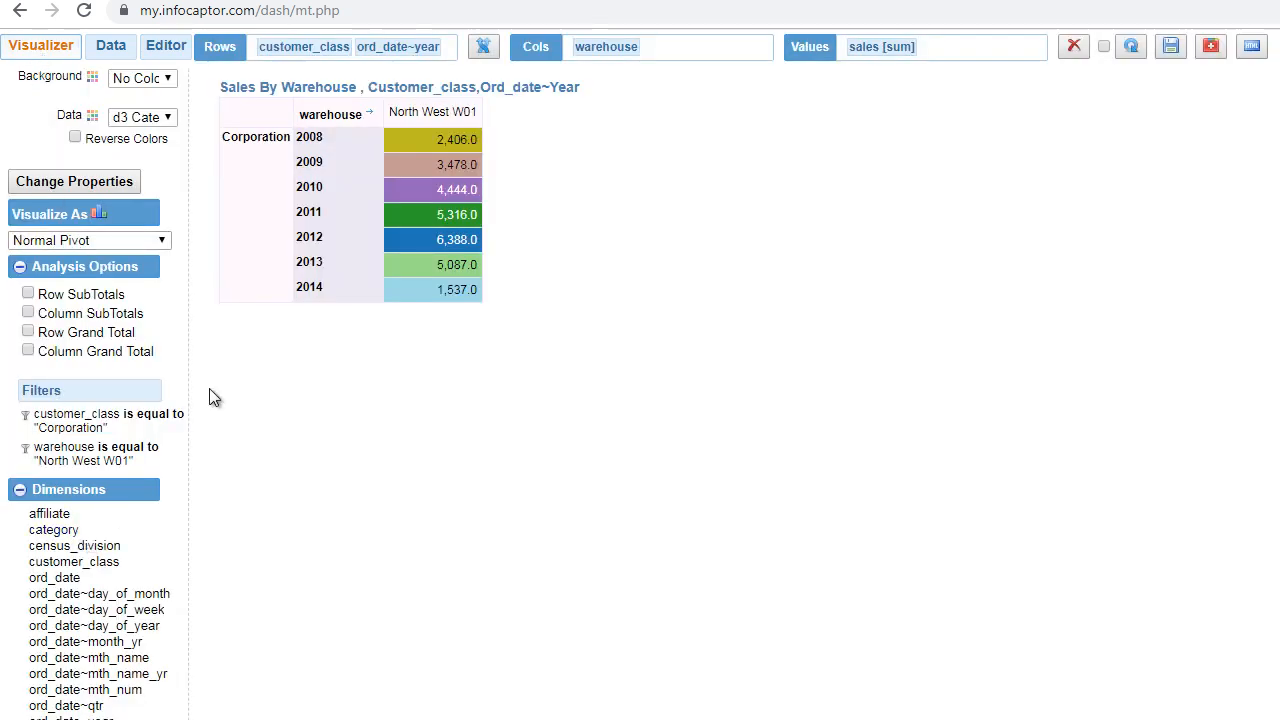
pyautogui.click(165, 47)
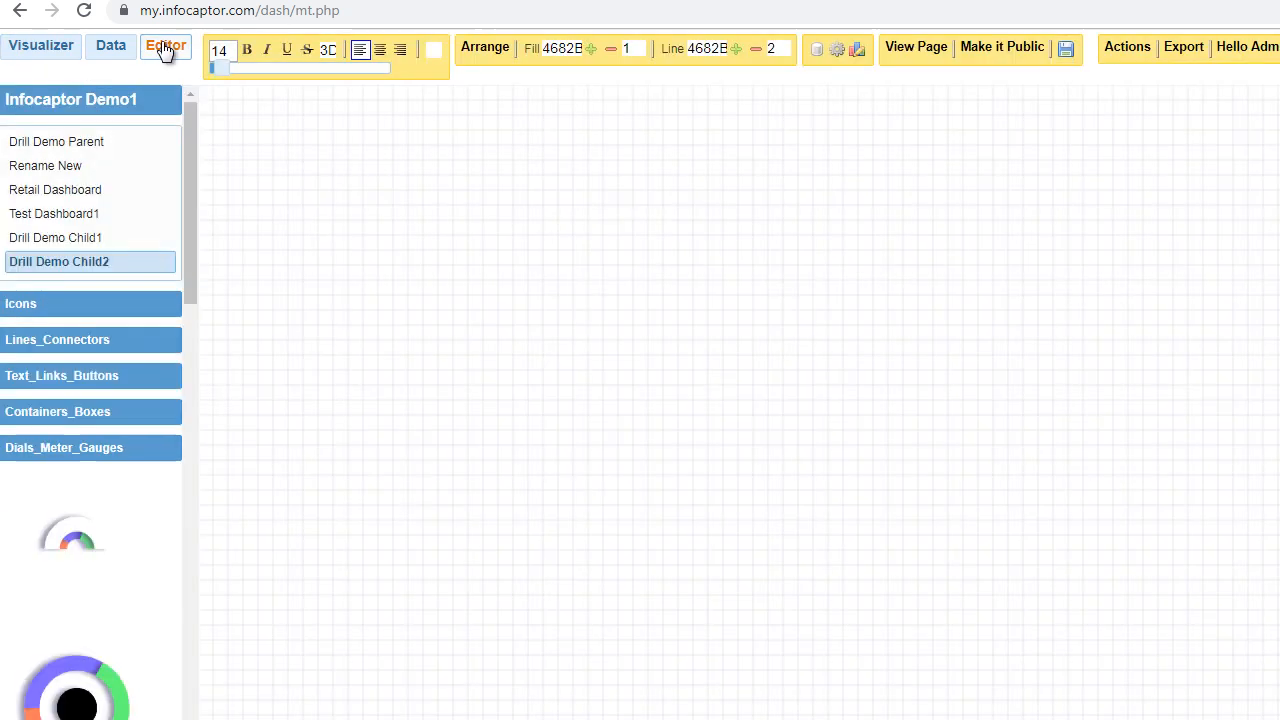
pyautogui.click(62, 411)
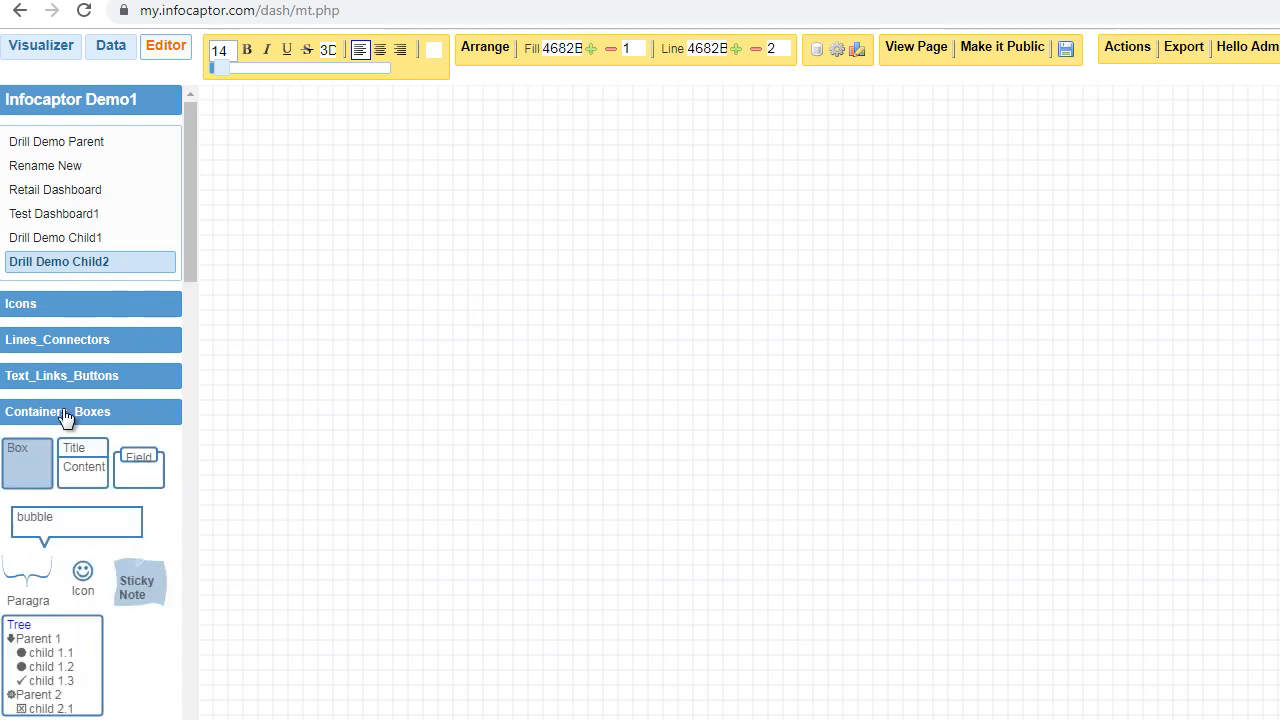
pyautogui.click(41, 46)
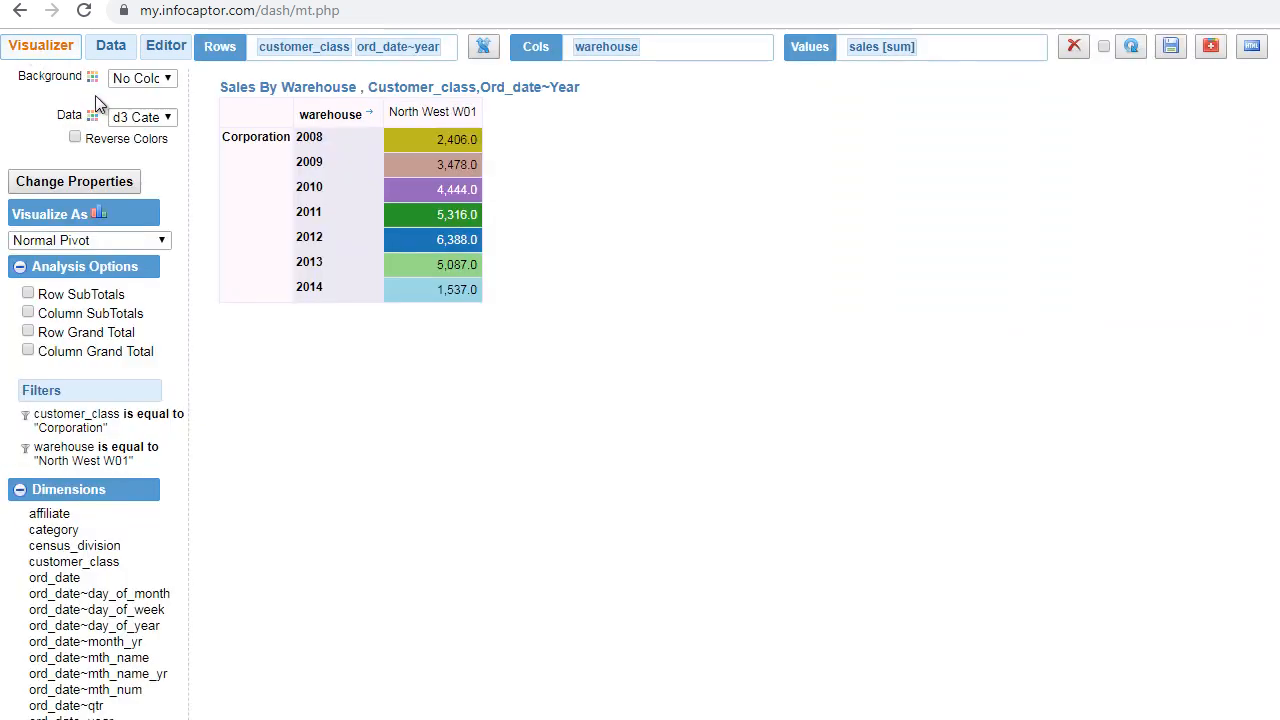
pyautogui.click(88, 237)
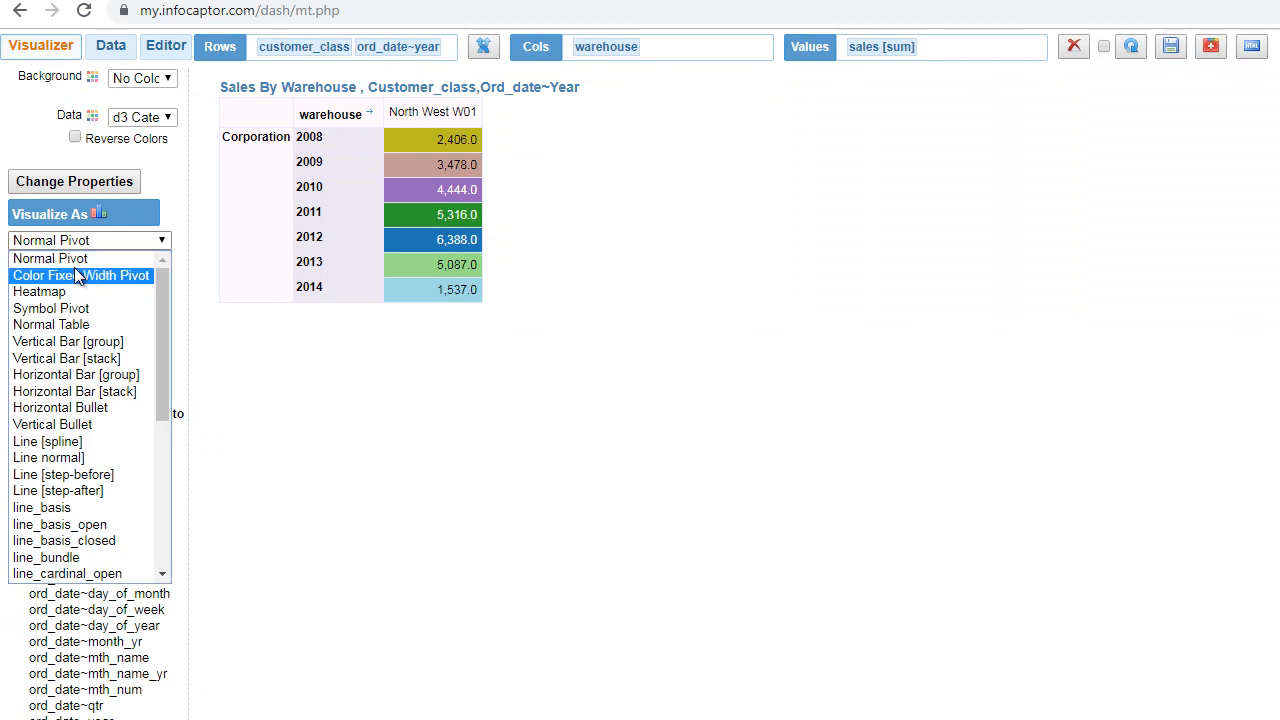
pyautogui.click(68, 326)
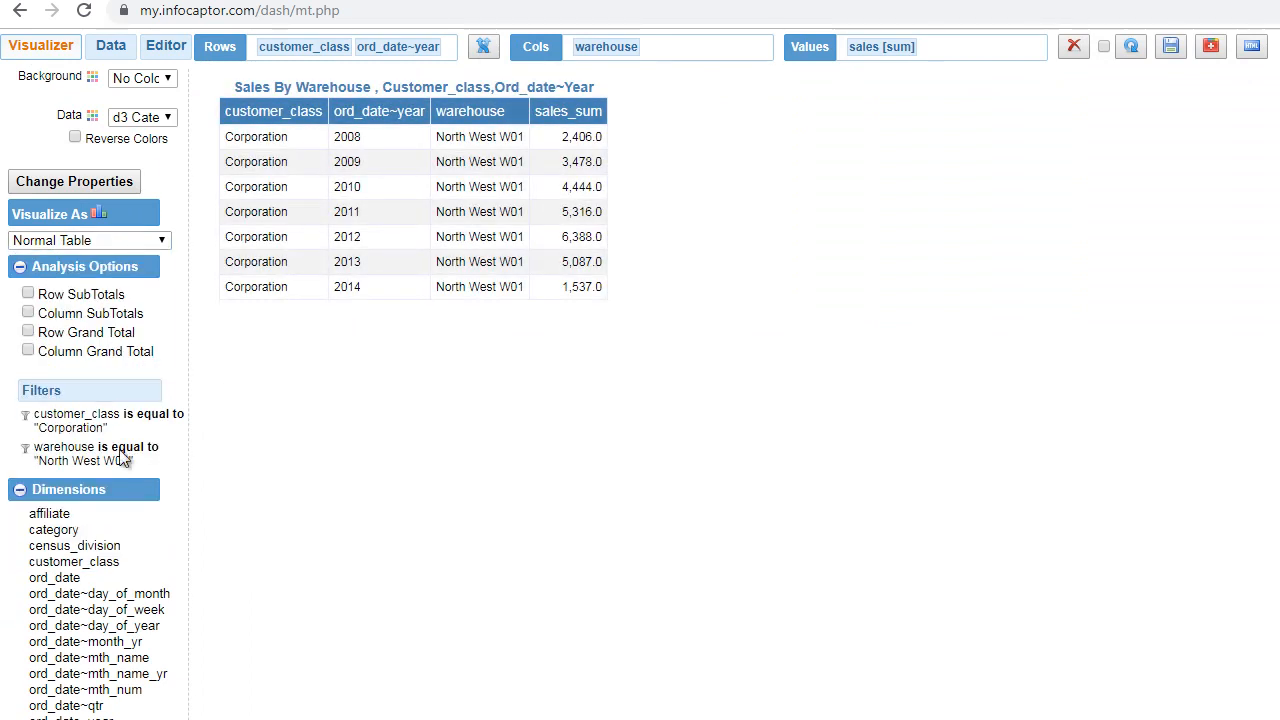
pyautogui.moveTo(57, 538); pyautogui.dragTo(457, 52)
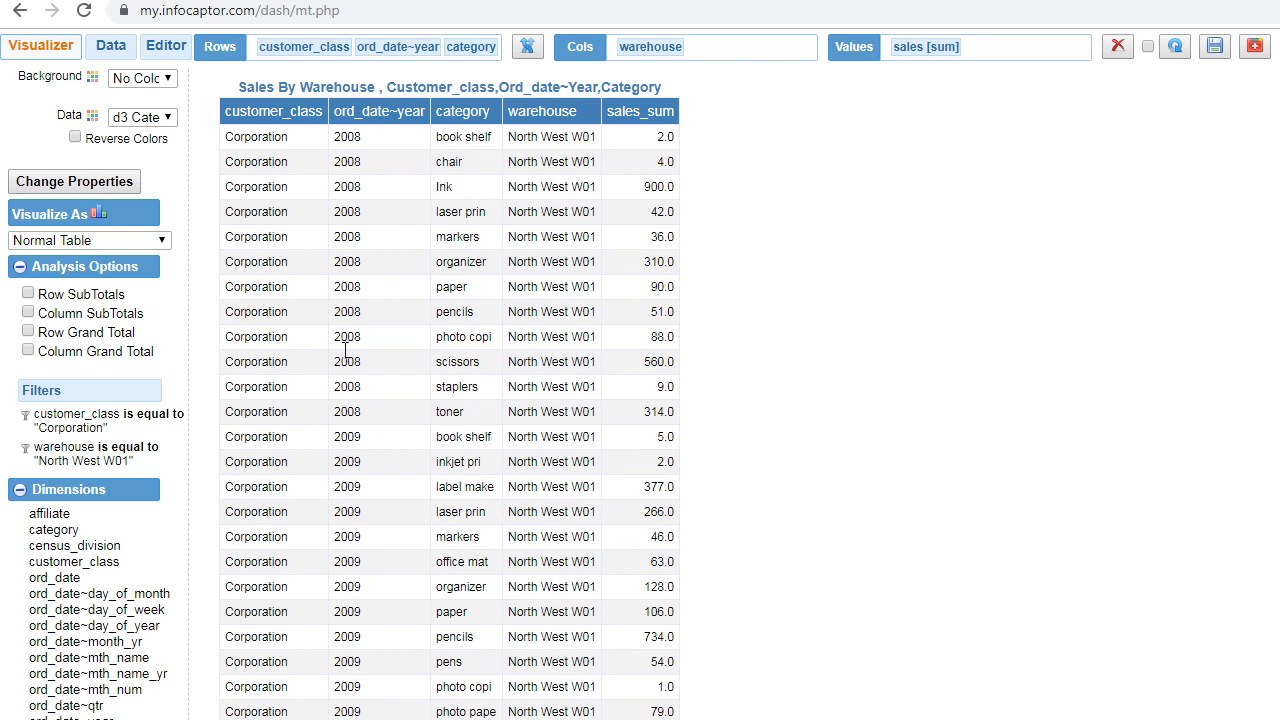
# Step: Place an HTML Grid table near the upper-left corner of the Drill Demo Child2 canvas
pyautogui.click(166, 47)
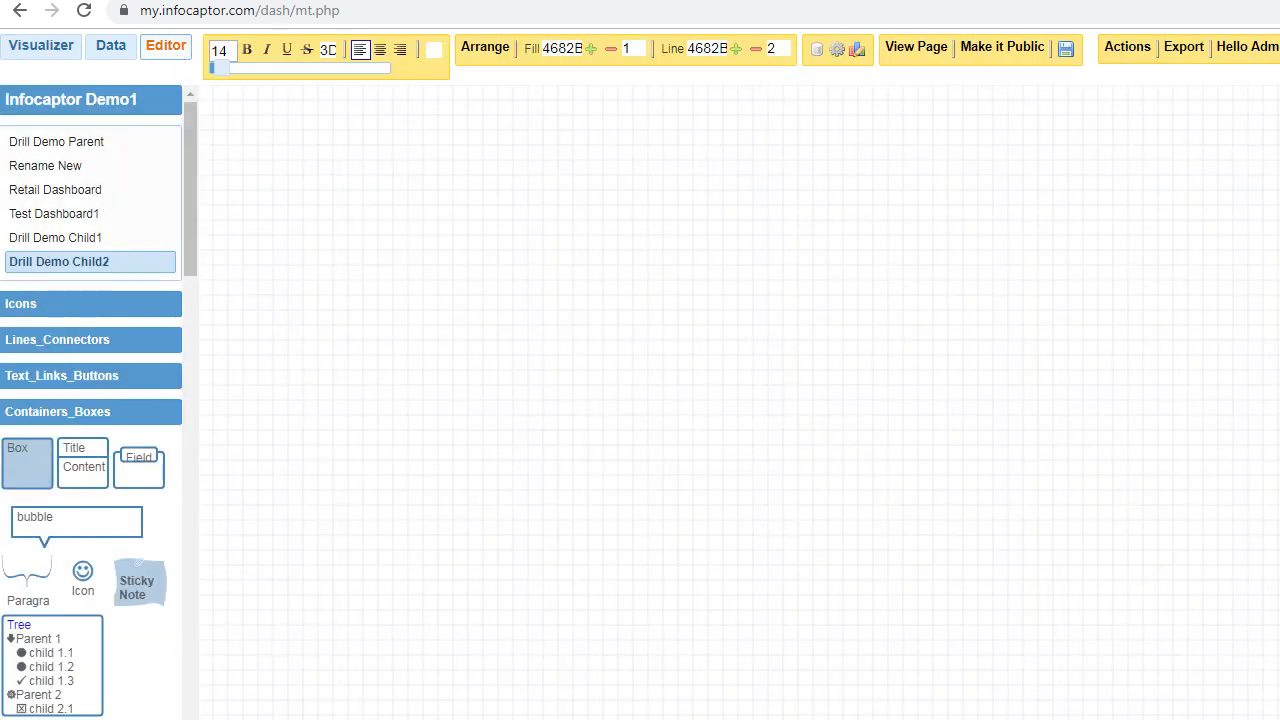
pyautogui.scroll(-3, 35, 543)
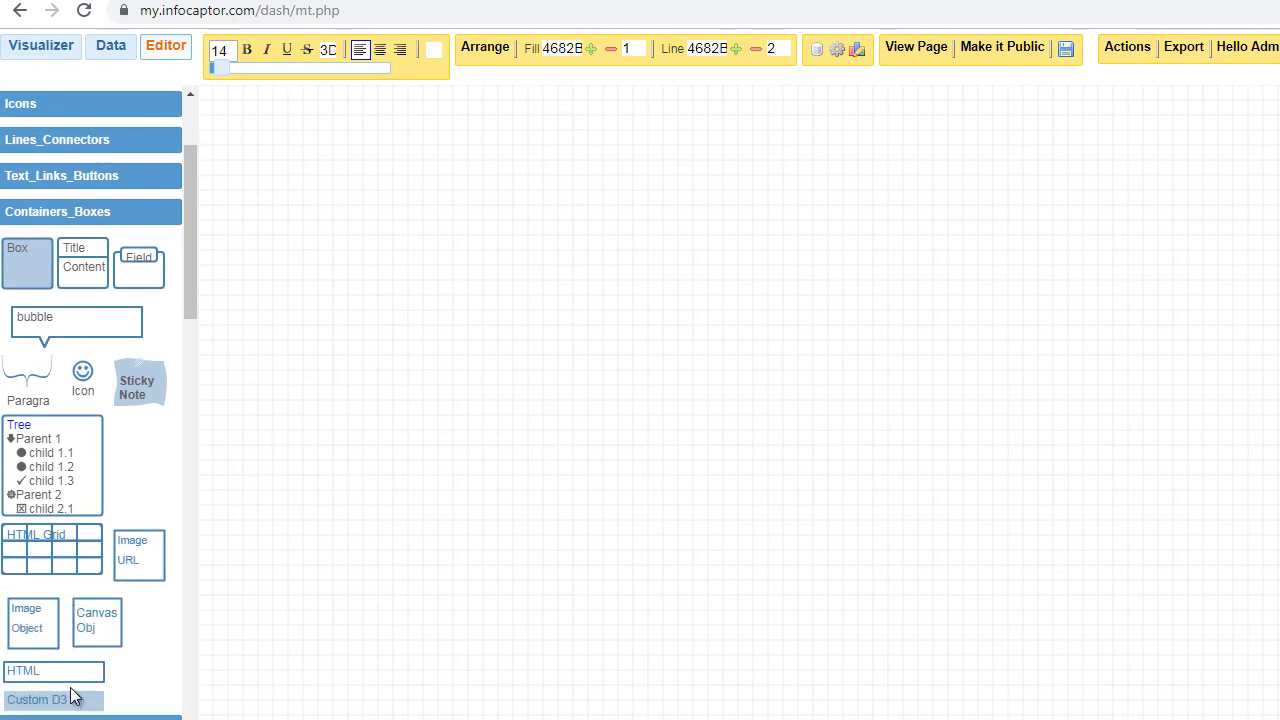
pyautogui.moveTo(35, 545); pyautogui.dragTo(268, 96)
pyautogui.moveTo(451, 197); pyautogui.dragTo(426, 116)
# Step: Set the grid's data source to connection mysql - ic_warehouse_admin with the query select * from ic_ic_ecommerce
pyautogui.rightClick(426, 116)
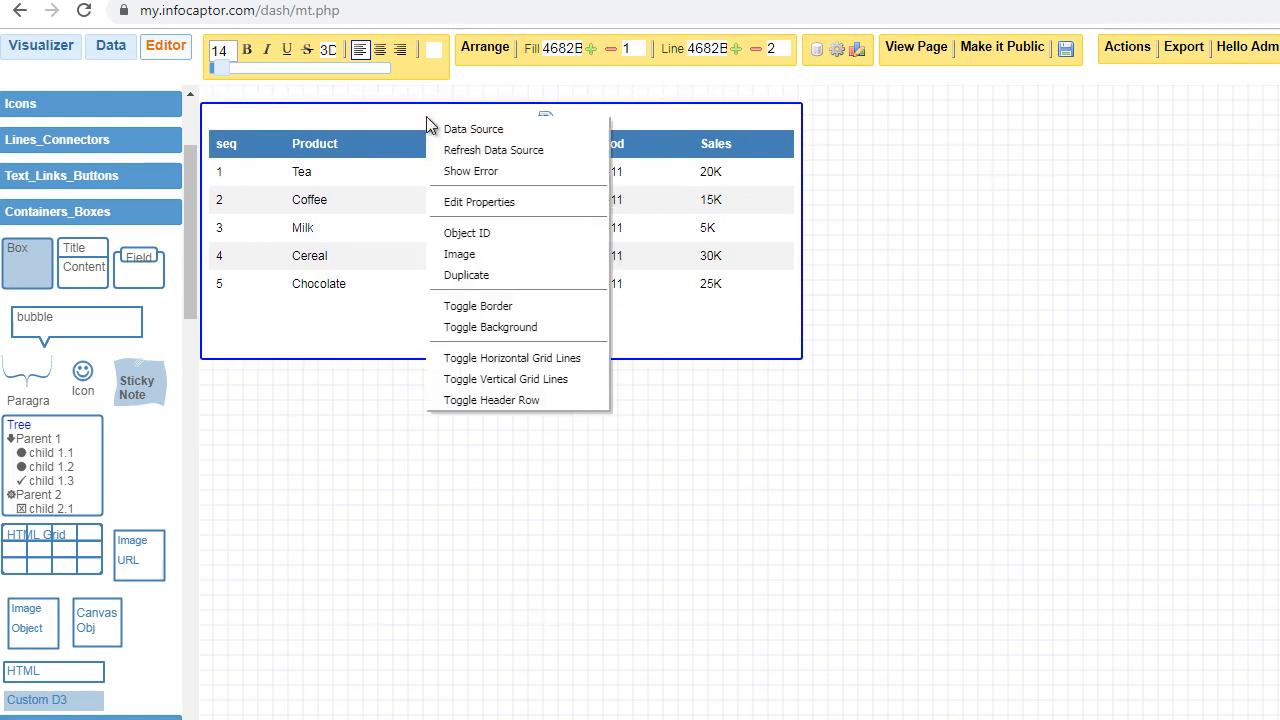
pyautogui.click(450, 133)
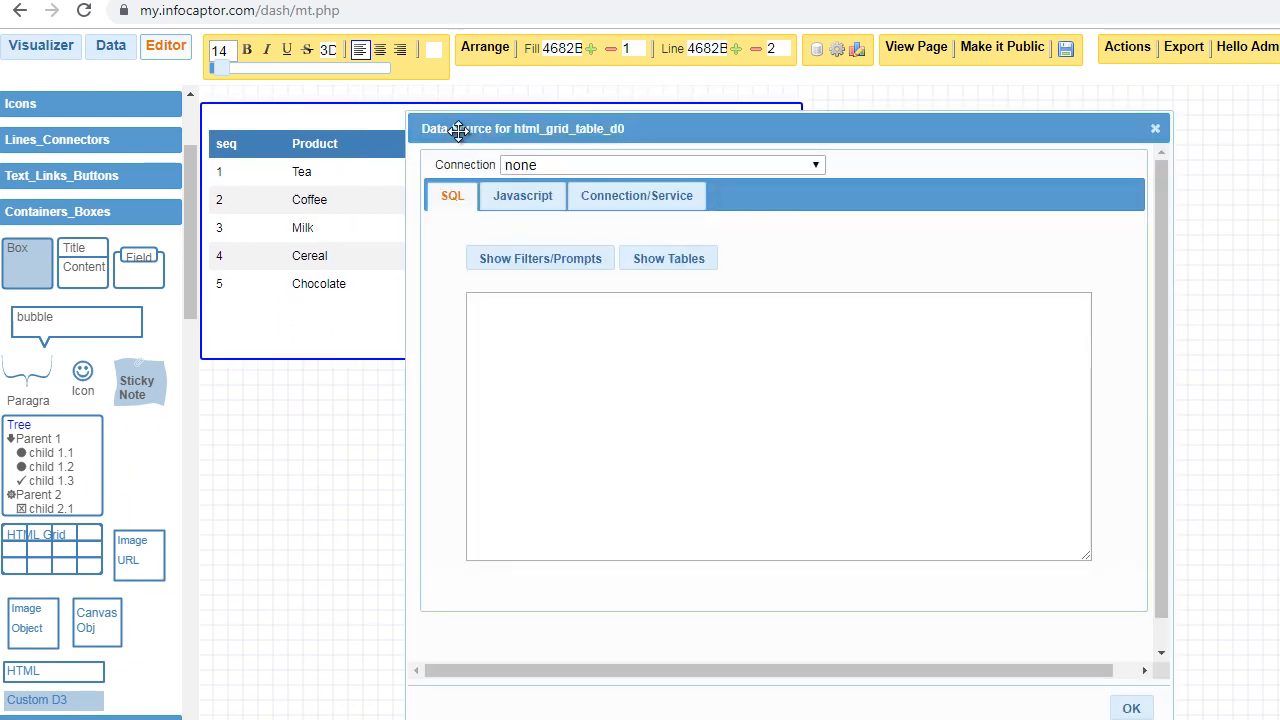
pyautogui.click(577, 165)
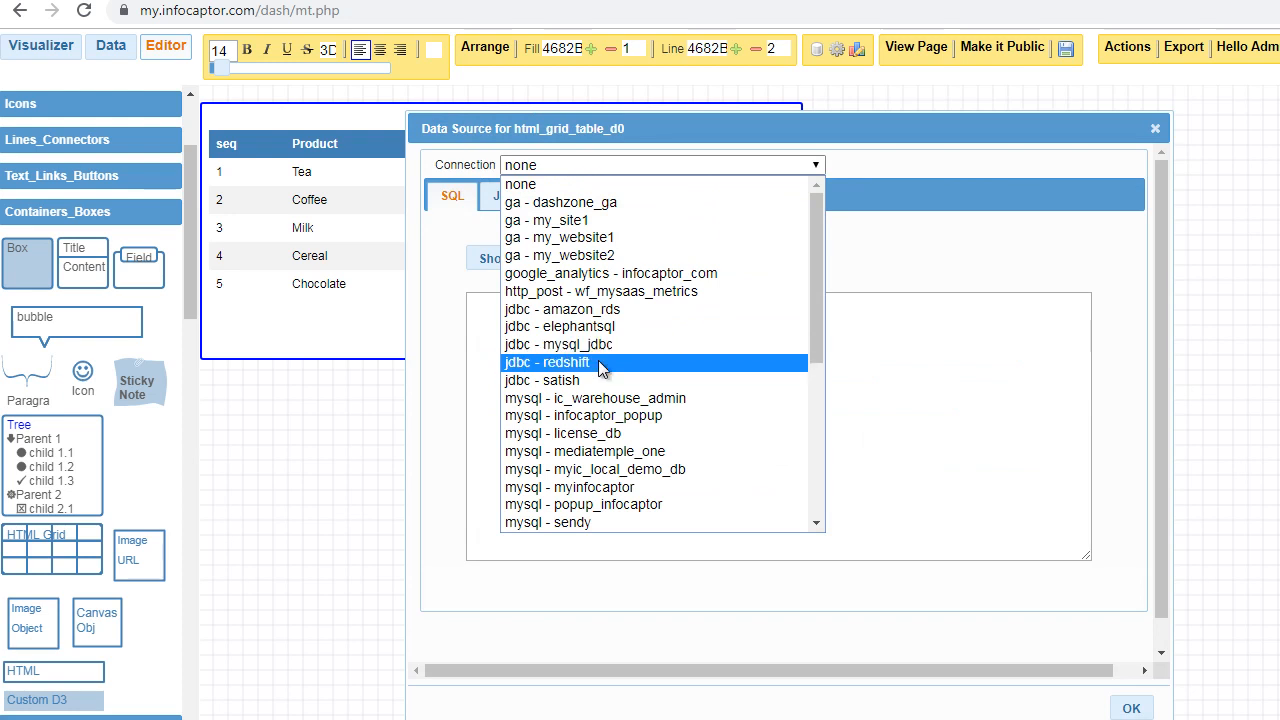
pyautogui.click(607, 398)
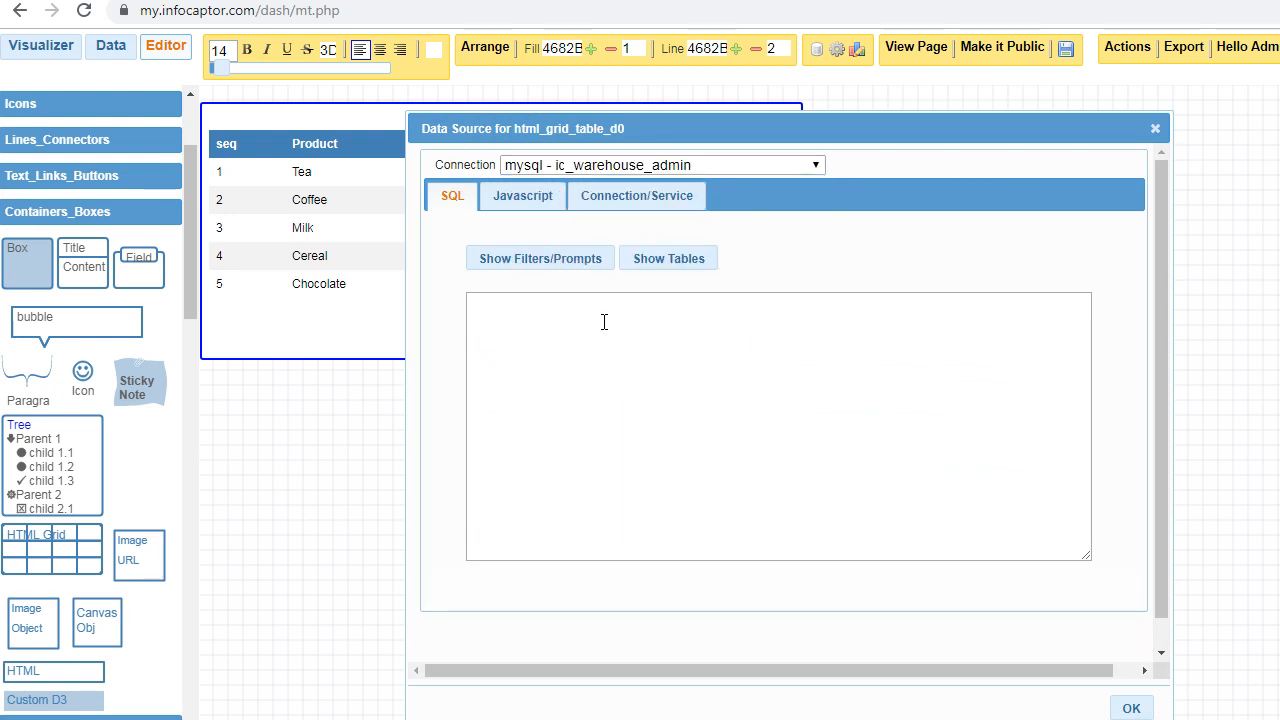
pyautogui.click(662, 259)
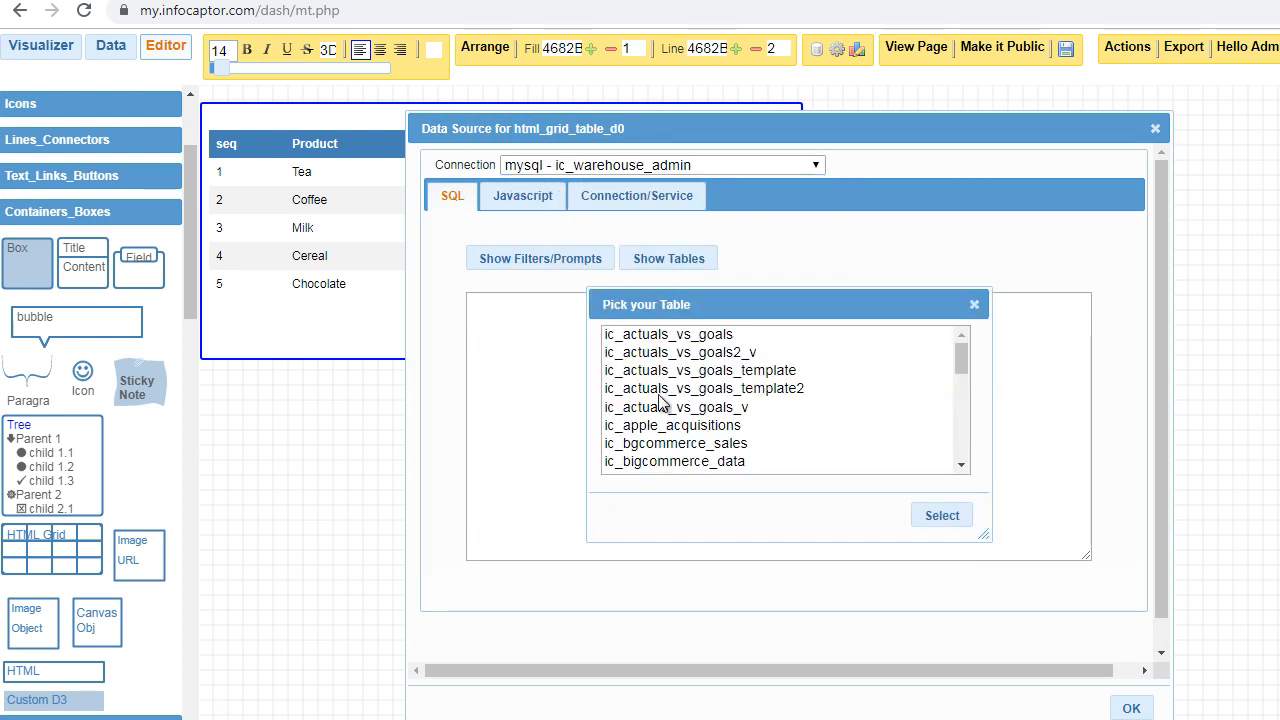
pyautogui.scroll(-5, 760, 427)
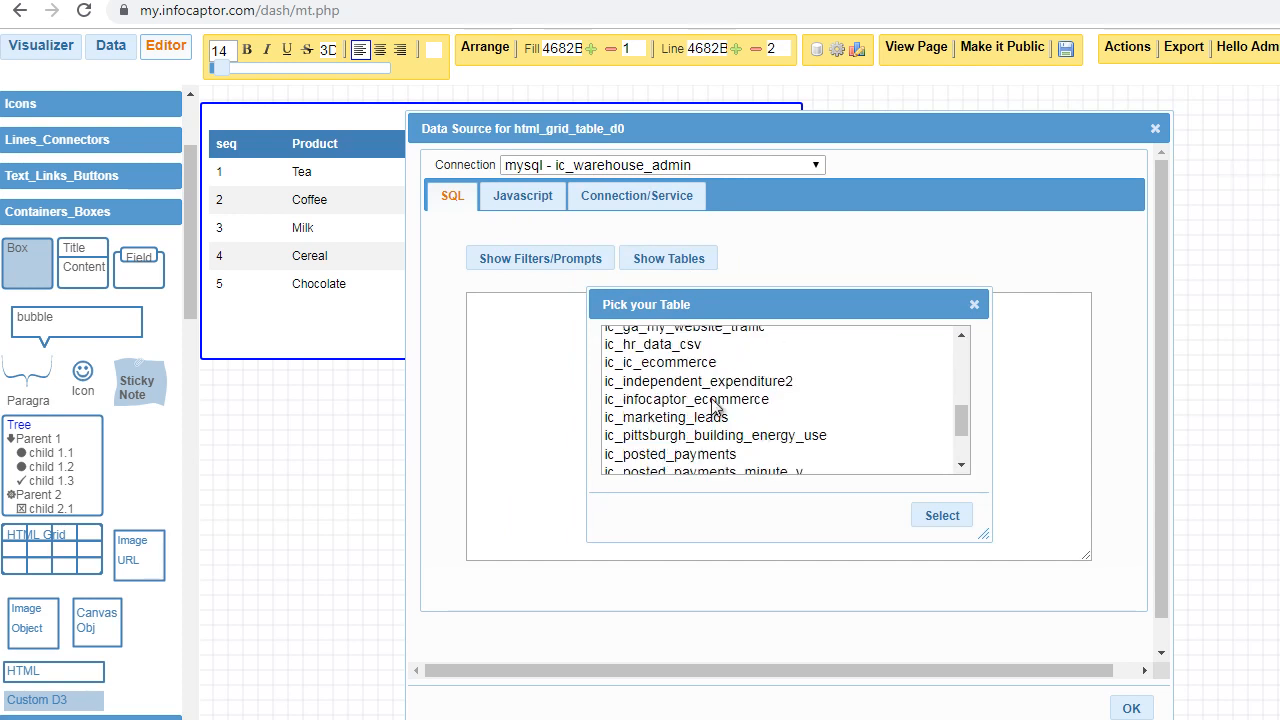
pyautogui.click(694, 363)
pyautogui.click(938, 515)
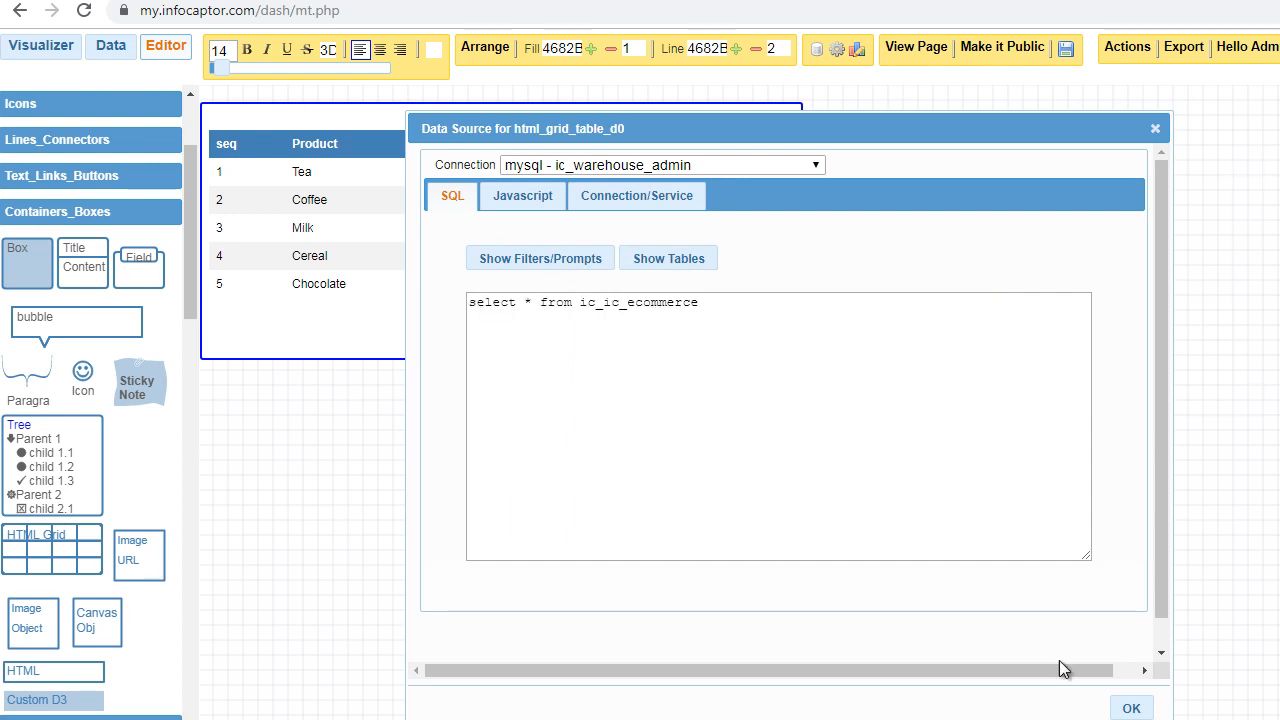
pyautogui.click(1131, 708)
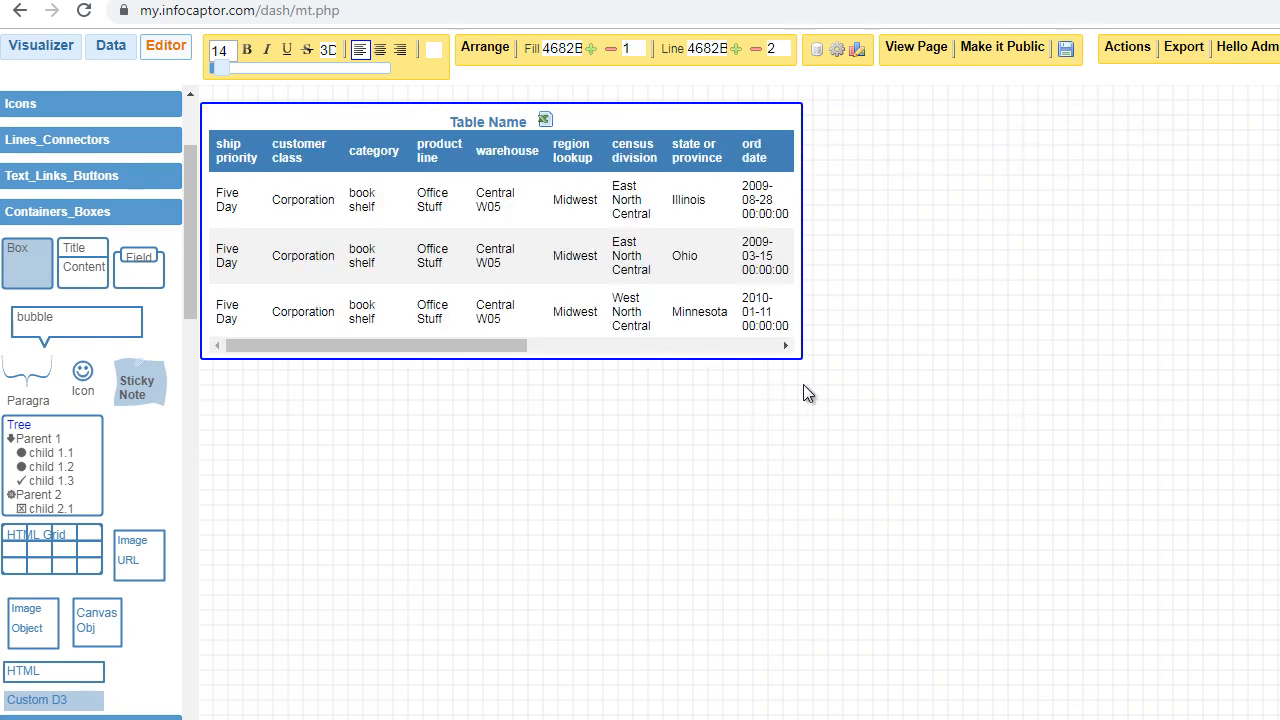
# Step: Enlarge the grid table so all its columns through order year fit across the canvas
pyautogui.moveTo(797, 355); pyautogui.dragTo(1268, 650)
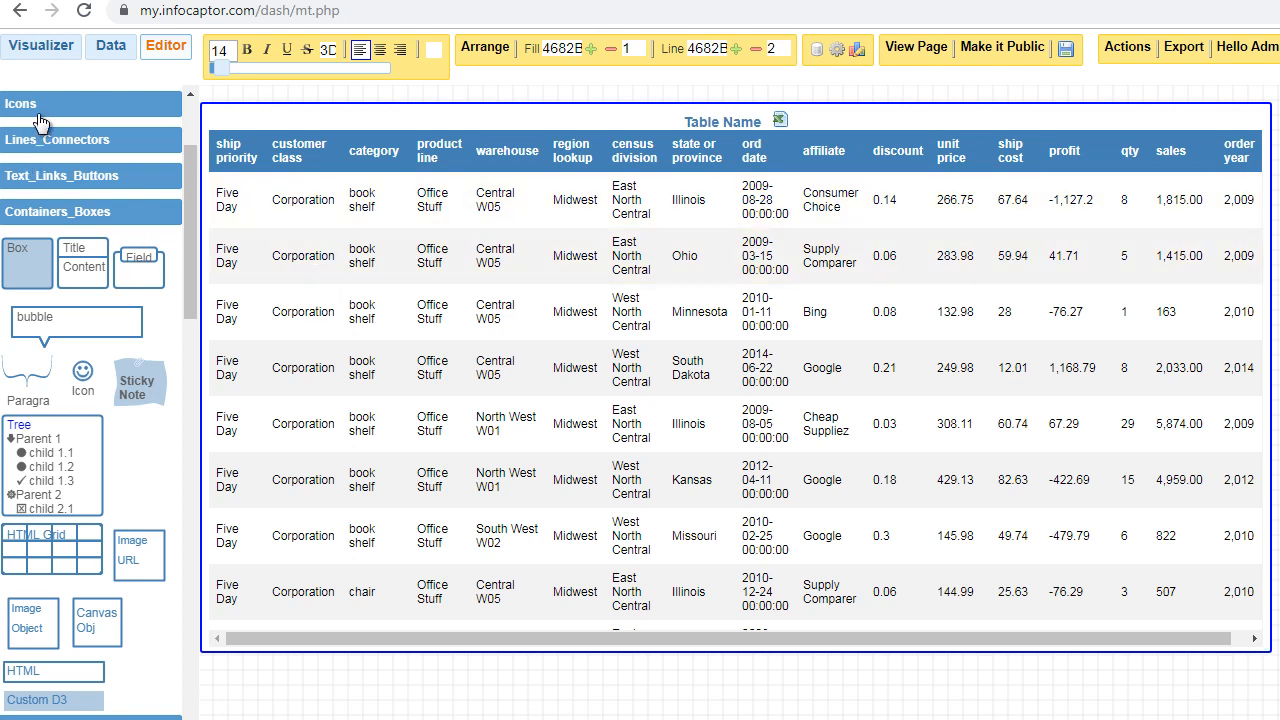
pyautogui.scroll(1, 76, 258)
pyautogui.scroll(1, 76, 258)
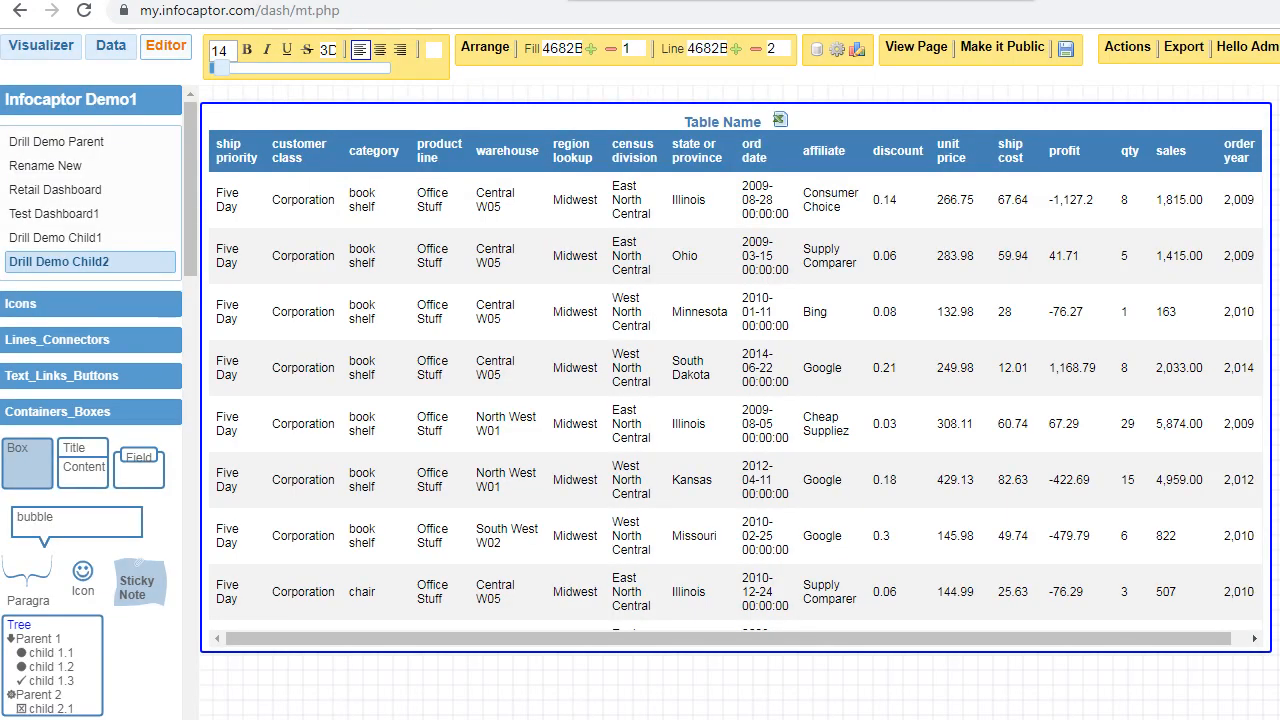
pyautogui.click(499, 58)
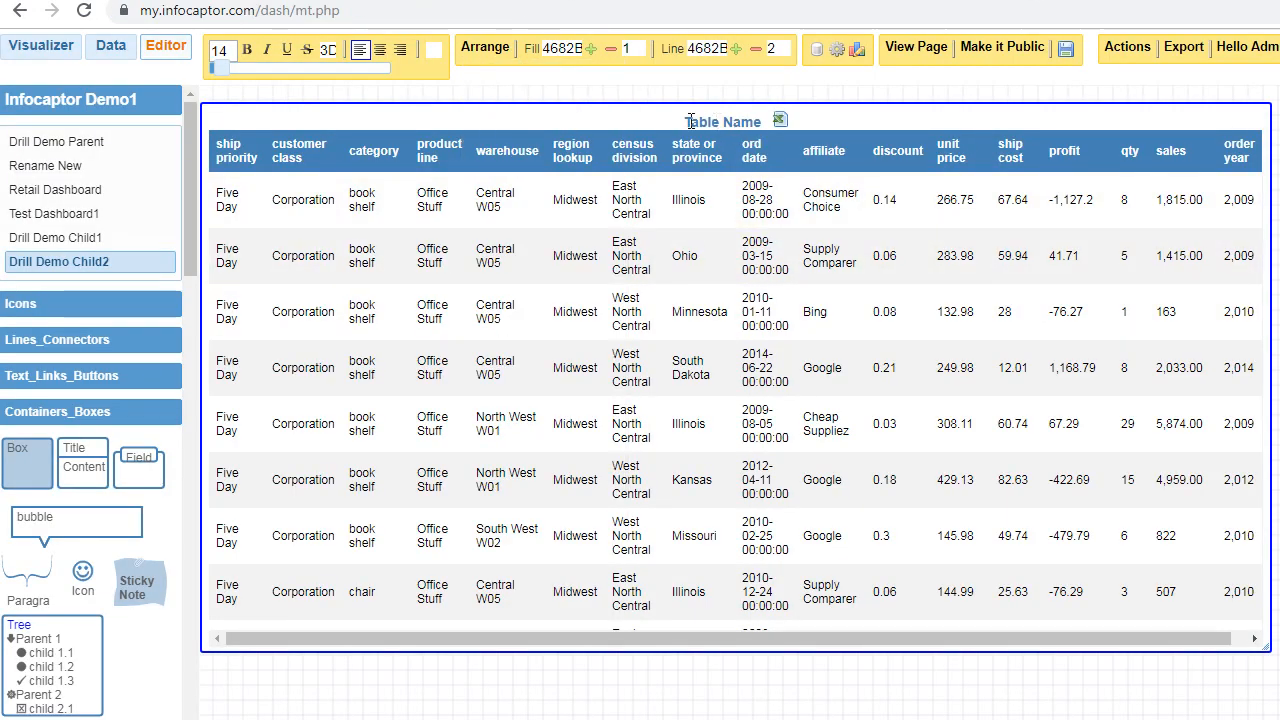
pyautogui.rightClick(643, 120)
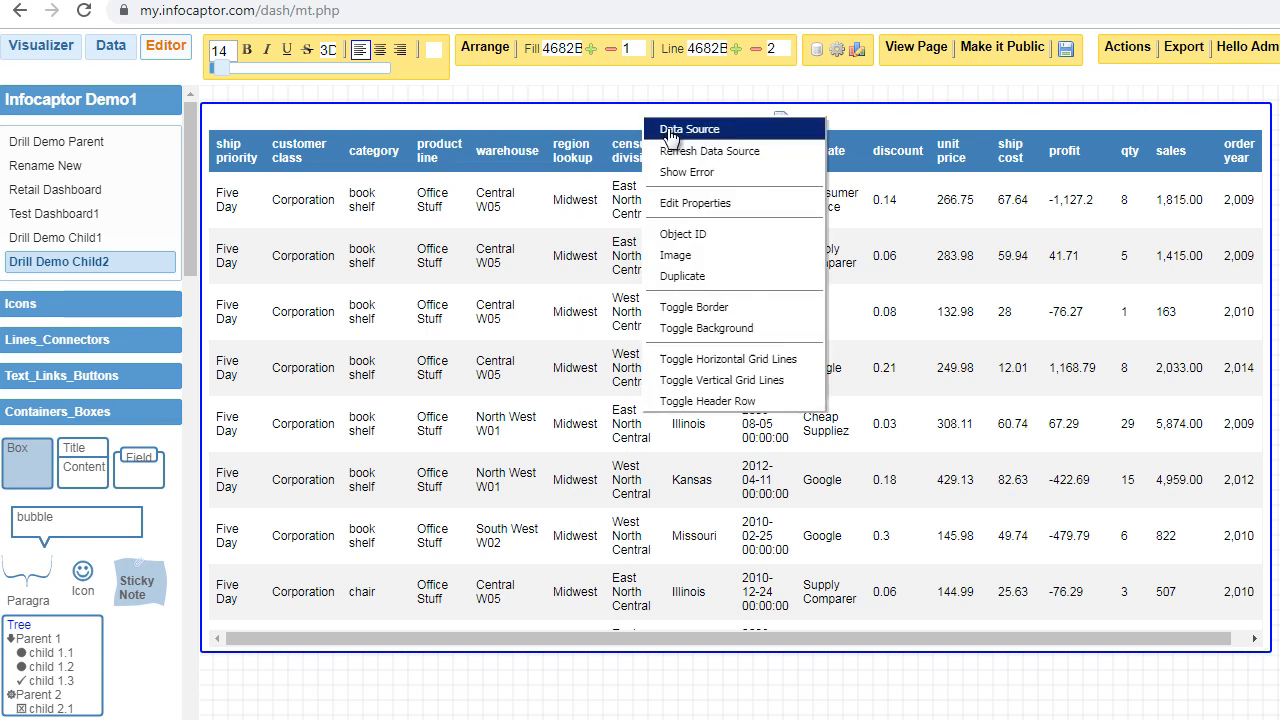
pyautogui.click(672, 127)
pyautogui.click(743, 315)
pyautogui.click(542, 302)
pyautogui.press('Return')
pyautogui.click(660, 323)
pyautogui.press('Return')
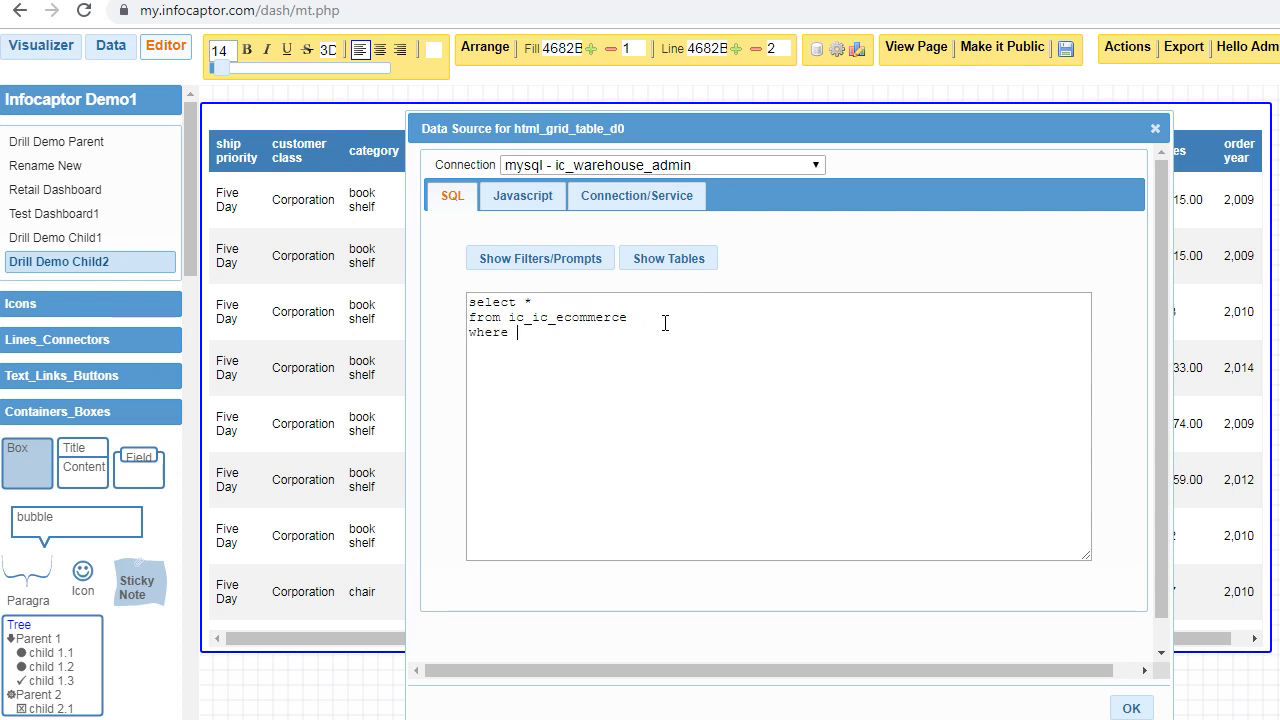
pyautogui.write('where customer')
pyautogui.write('param<')
pyautogui.click(1155, 128)
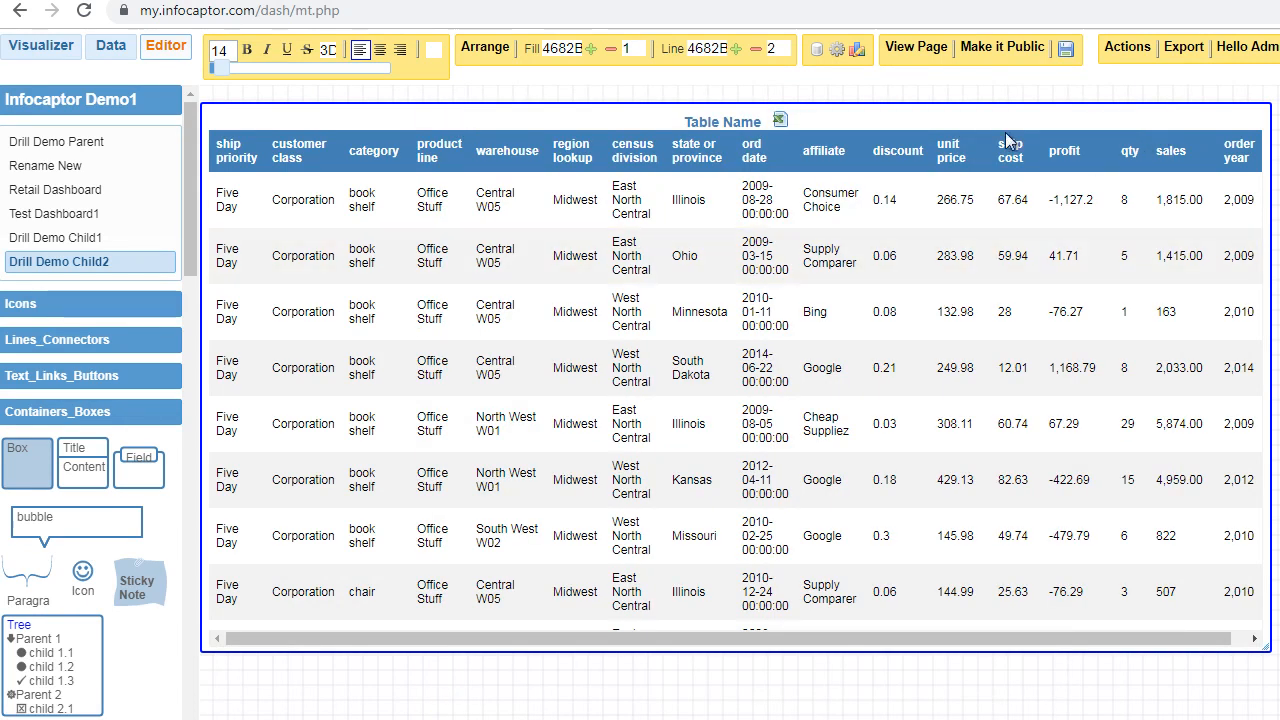
# Step: Open the Drill Demo Child1 page and try to refresh its pivot's data source
pyautogui.click(46, 235)
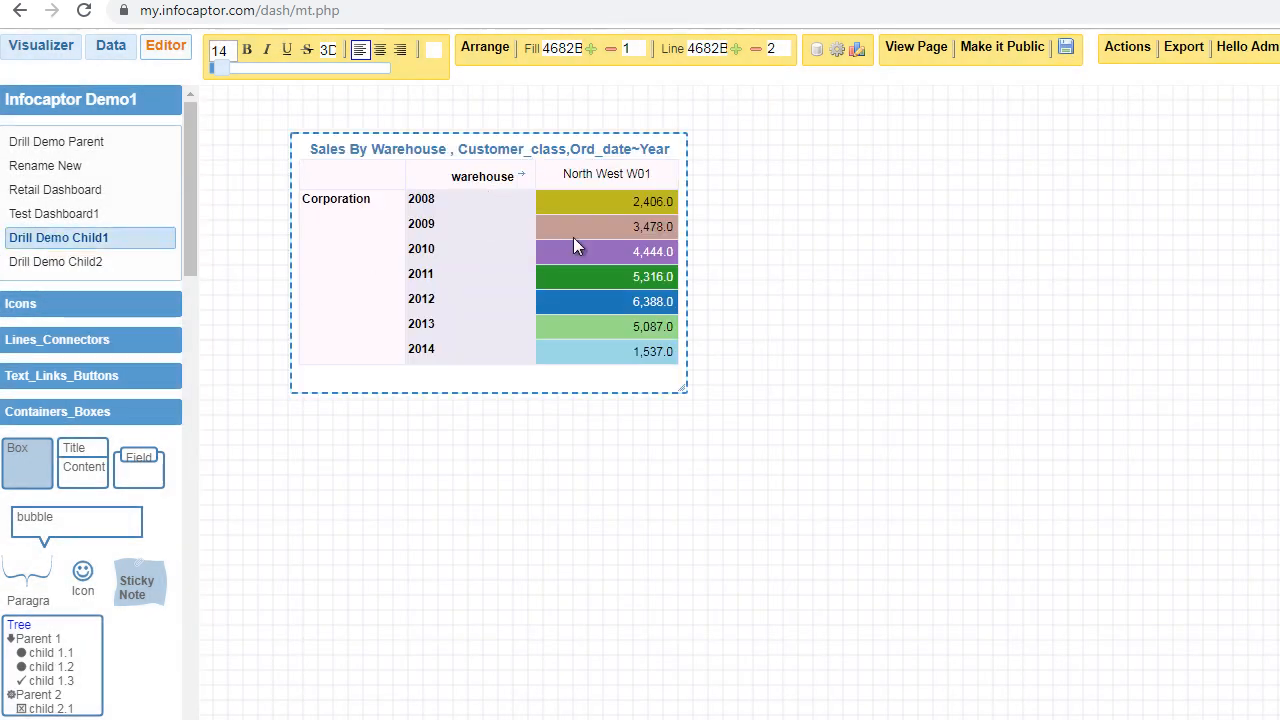
pyautogui.rightClick(616, 226)
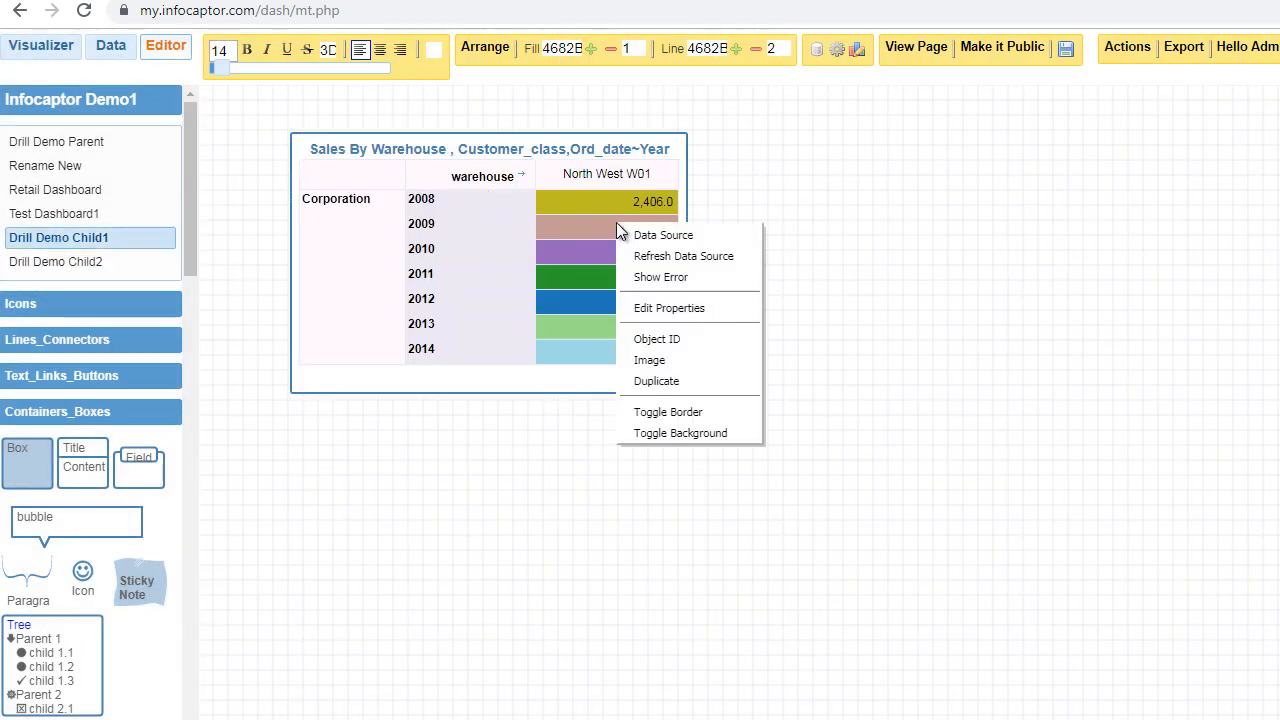
pyautogui.click(650, 254)
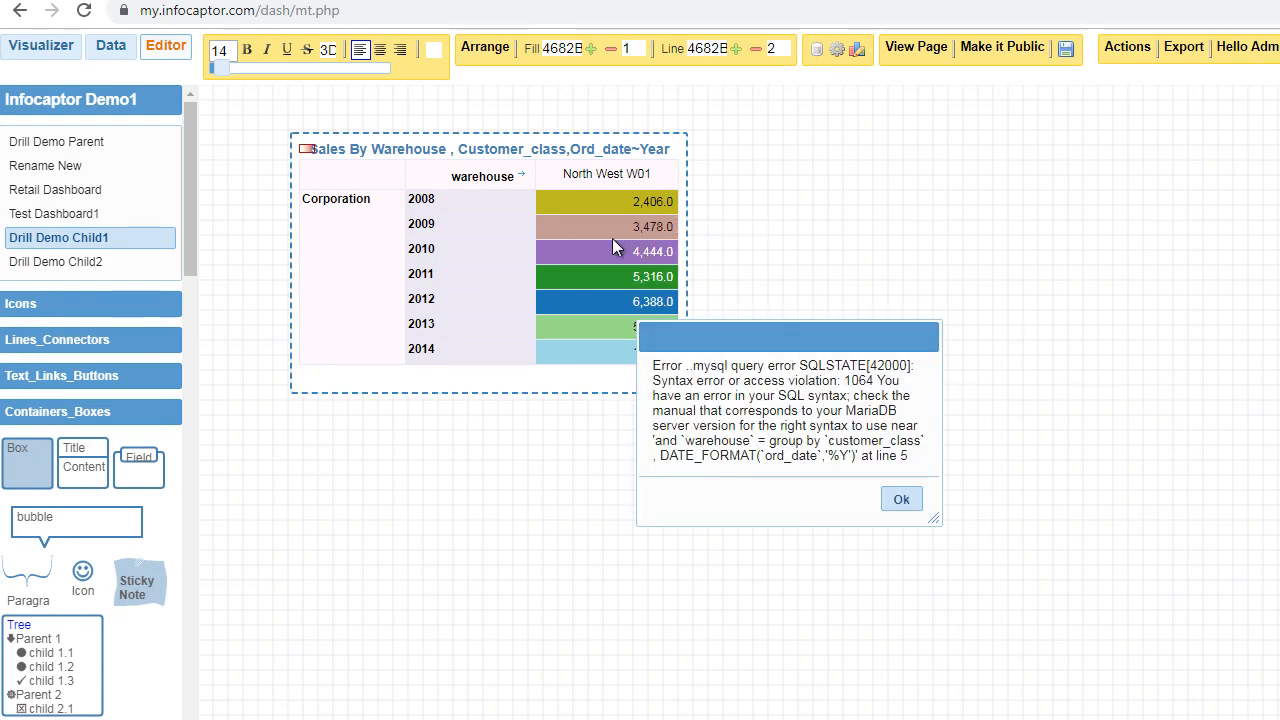
pyautogui.click(900, 500)
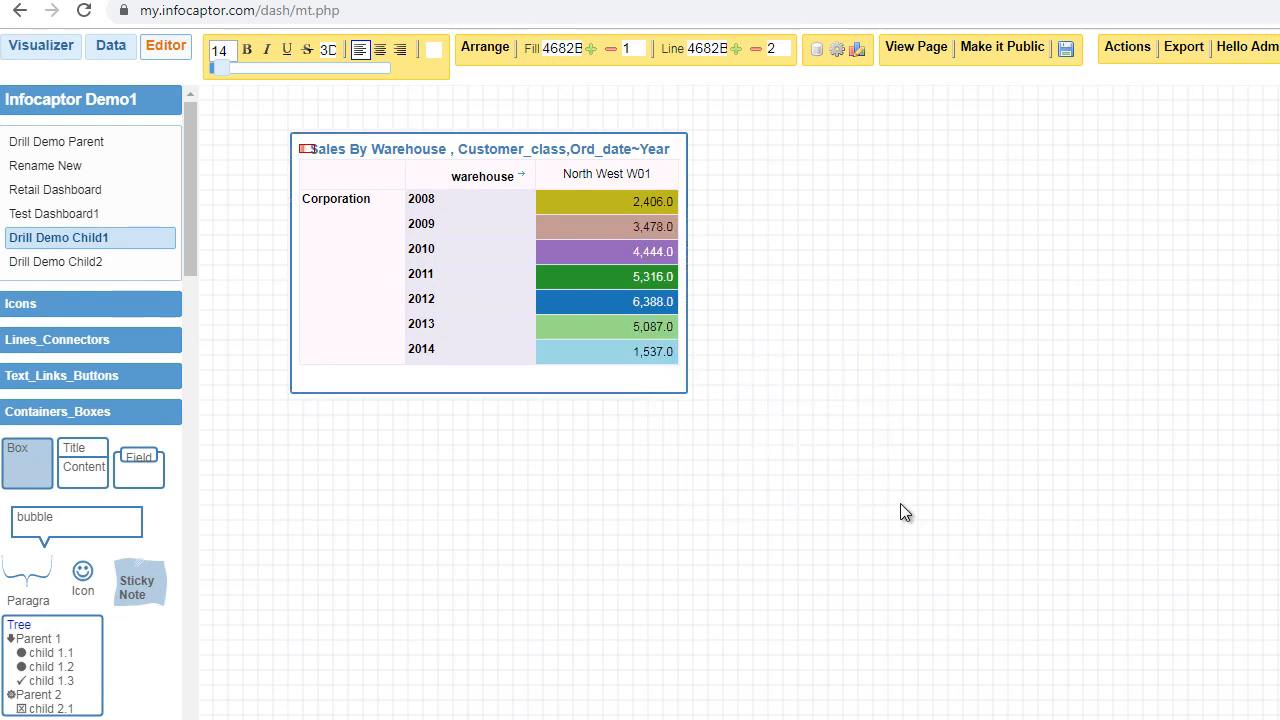
pyautogui.rightClick(567, 134)
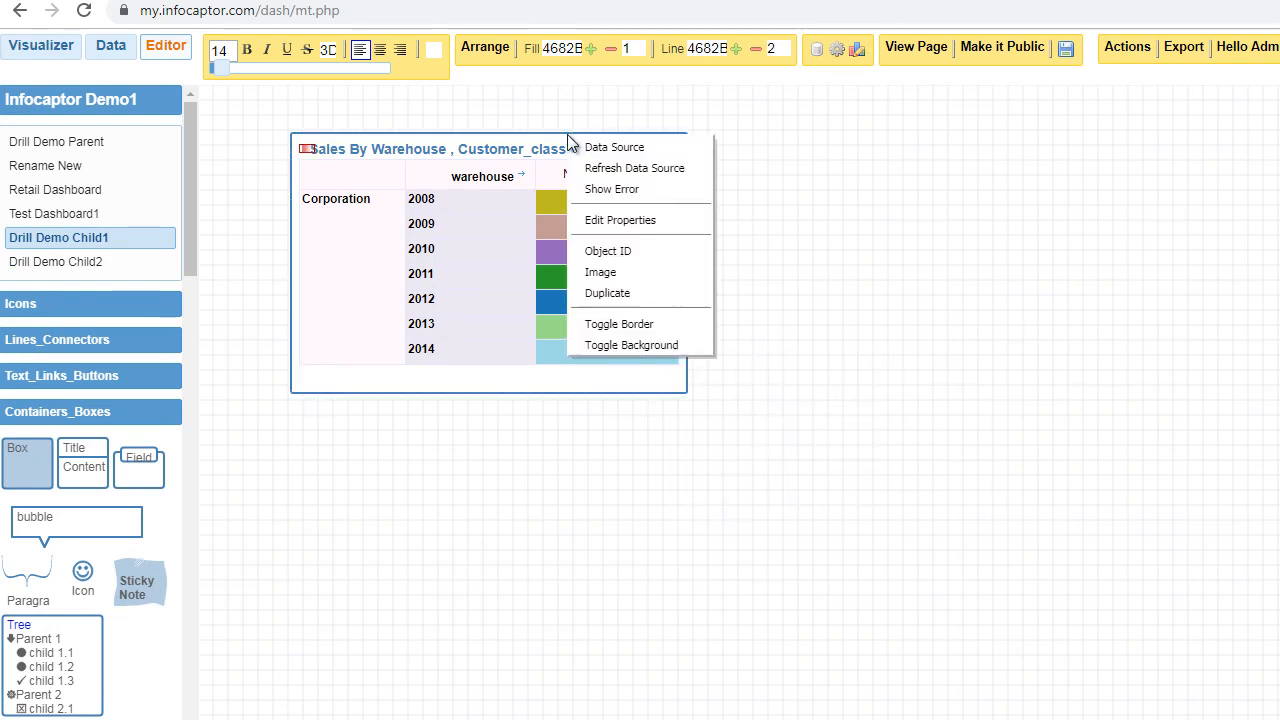
pyautogui.click(614, 222)
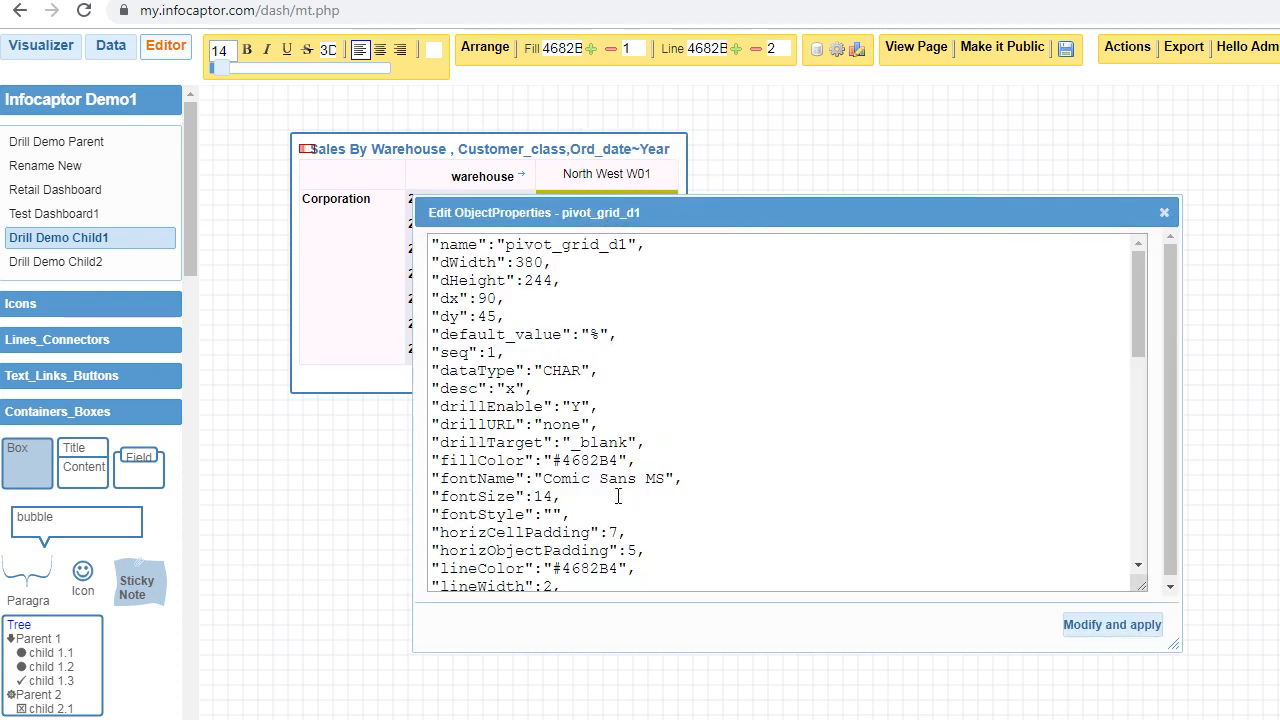
pyautogui.moveTo(543, 424); pyautogui.dragTo(582, 424)
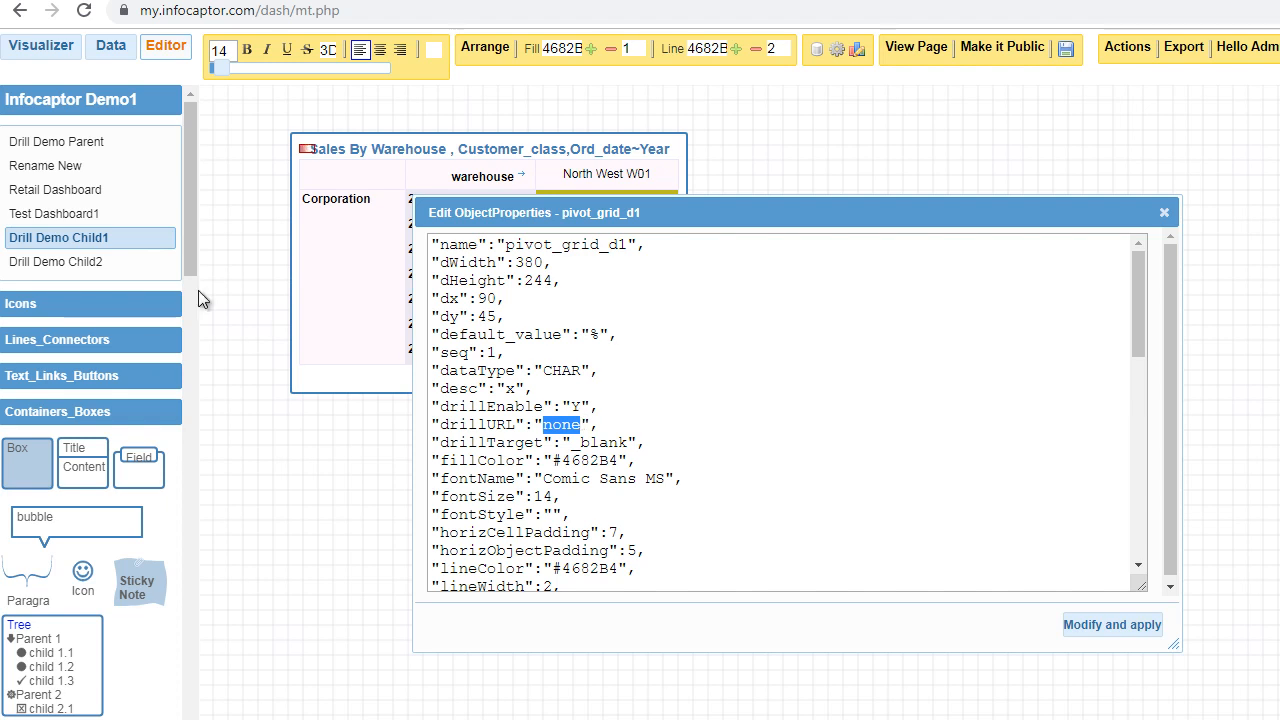
# Step: Copy the mt.php?pa=drill_demo_child2_5d640ddb6db10 part of the Drill Demo Child2 page's document URL
pyautogui.rightClick(80, 273)
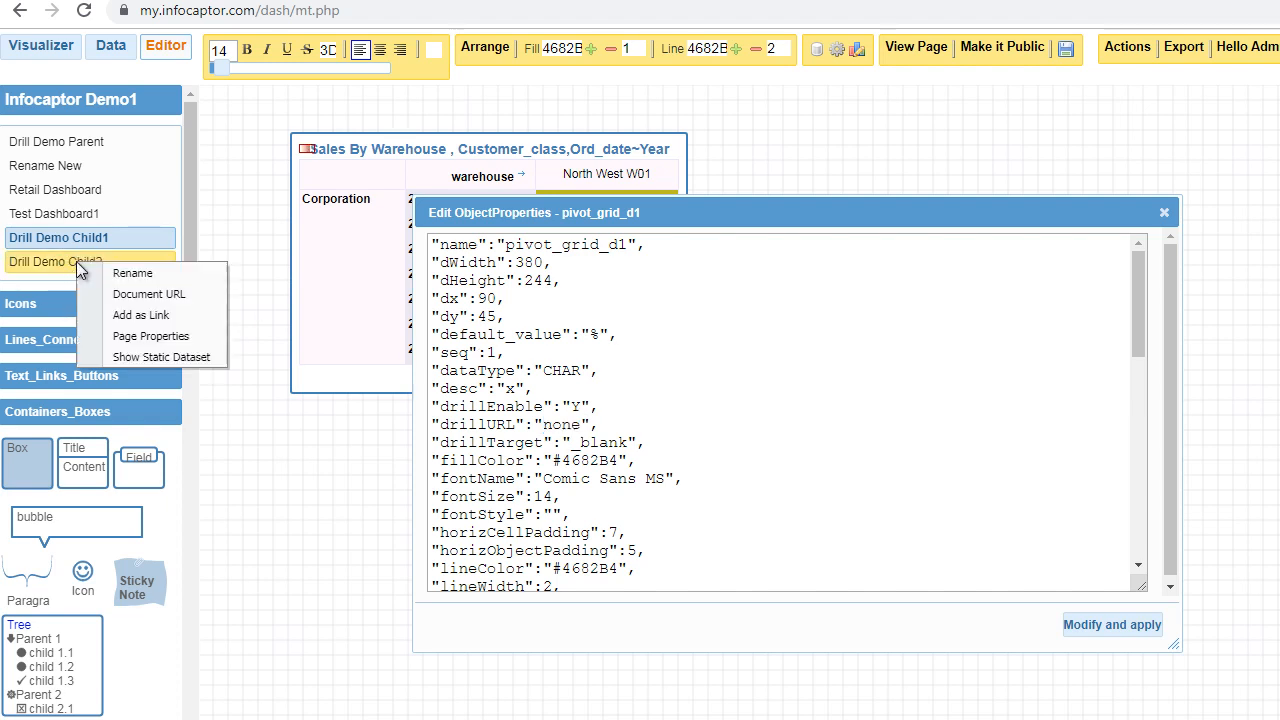
pyautogui.click(131, 300)
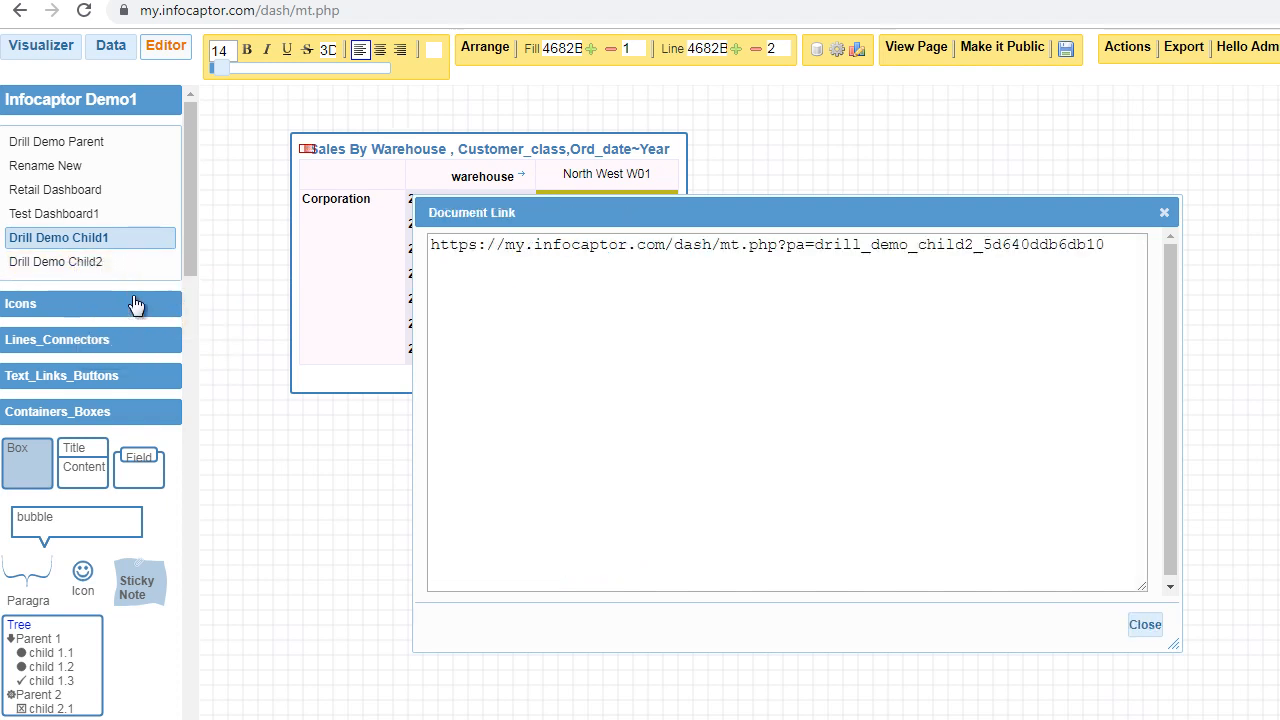
pyautogui.moveTo(721, 245); pyautogui.dragTo(1170, 245)
pyautogui.hotkey('ctrl', 'c')
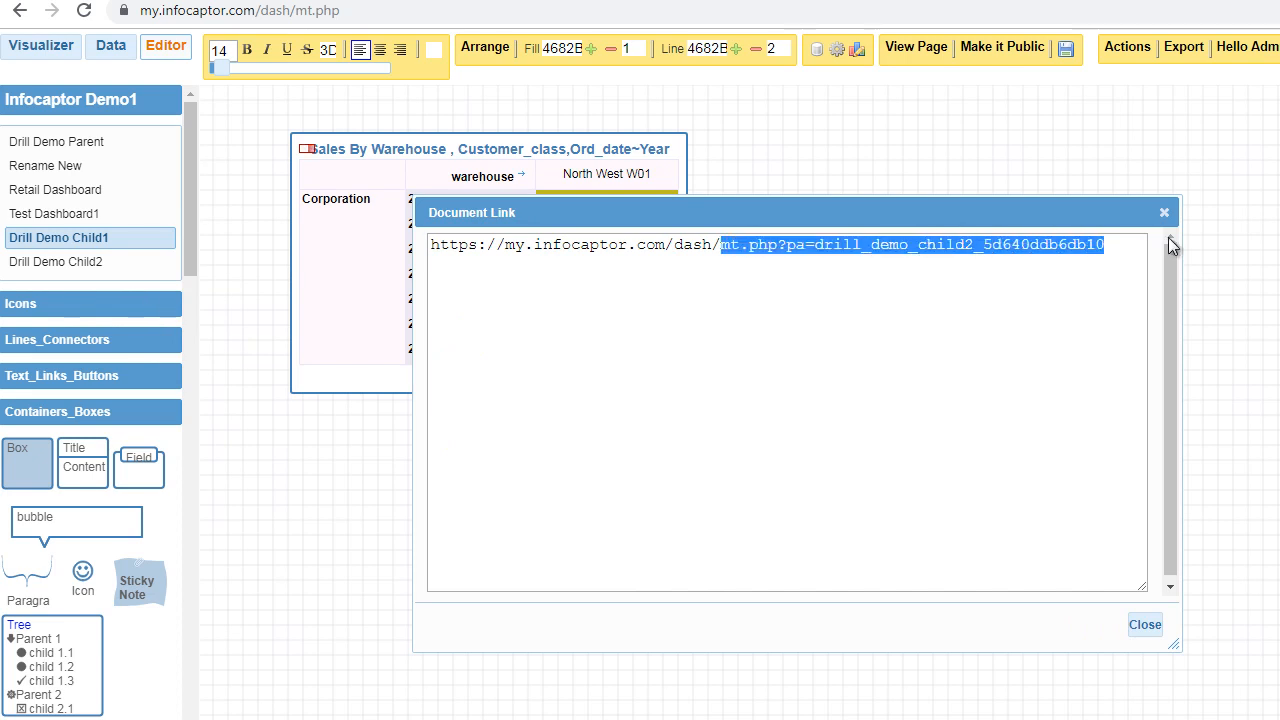
pyautogui.click(1164, 212)
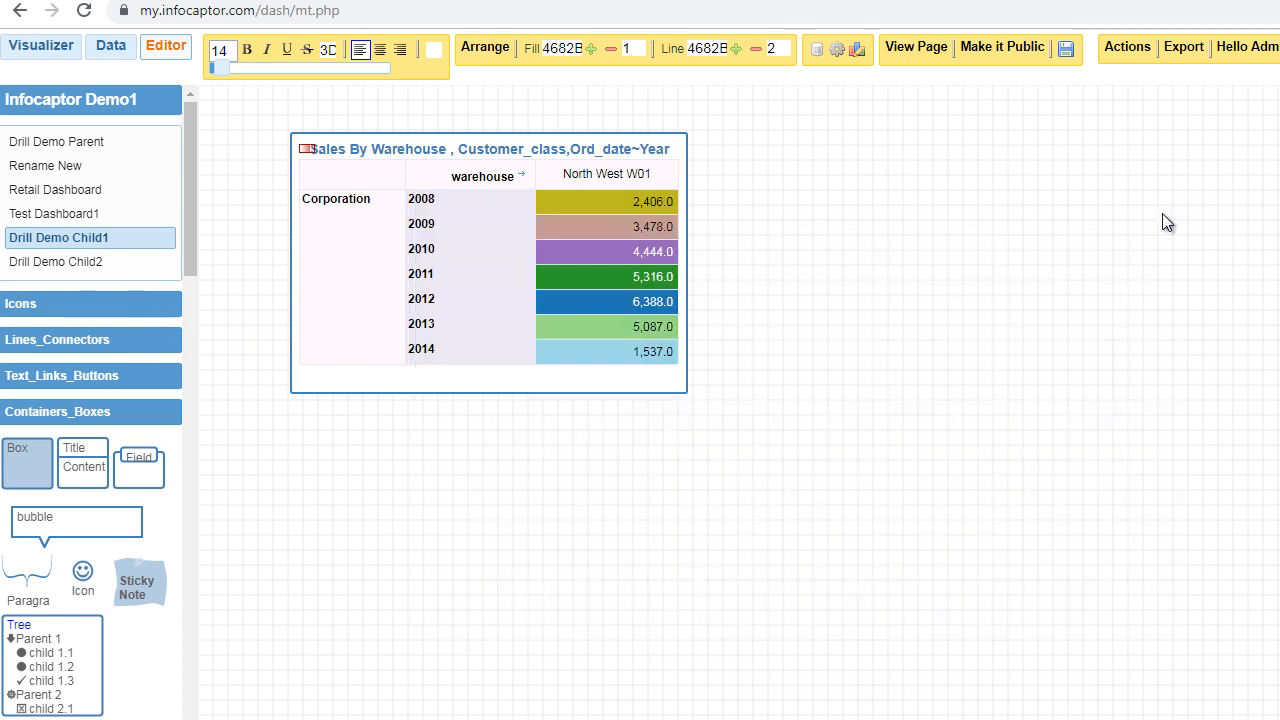
# Step: Set the Child1 pivot's drillURL property to mt.php?pa=drill_demo_child2_5d640ddb6db10 and save the page
pyautogui.rightClick(537, 134)
pyautogui.click(580, 220)
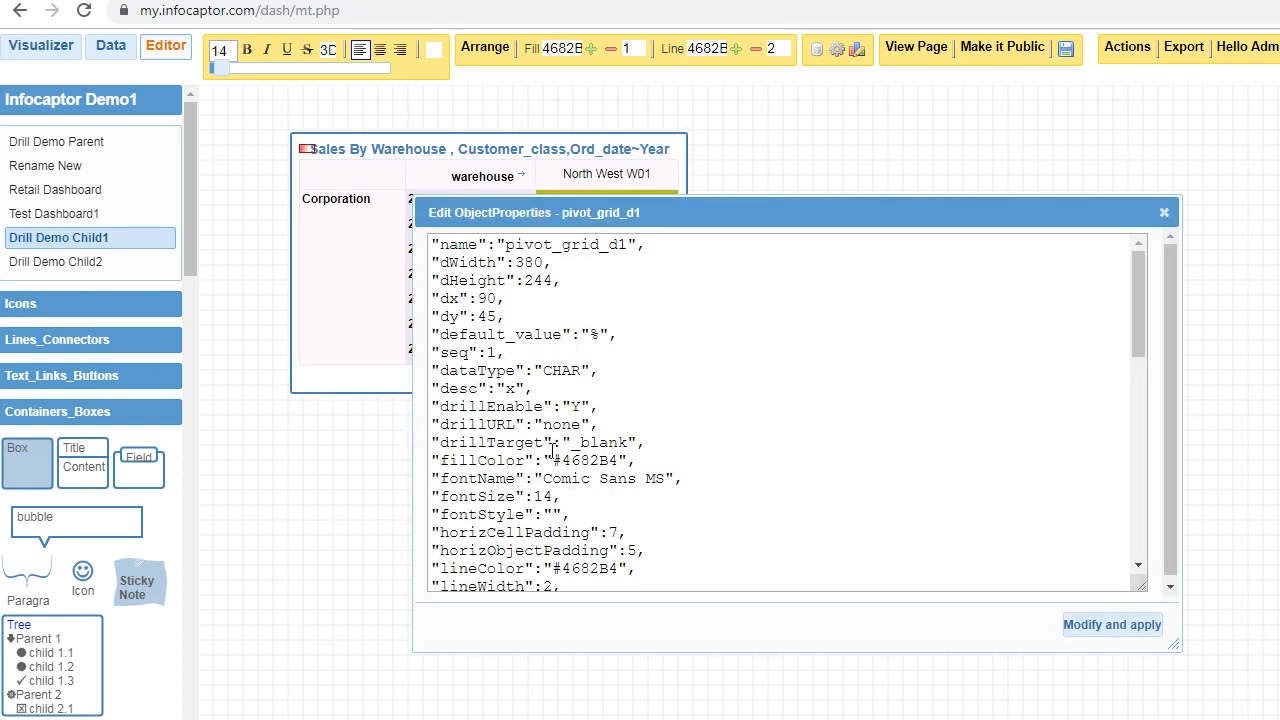
pyautogui.moveTo(544, 426); pyautogui.dragTo(586, 425)
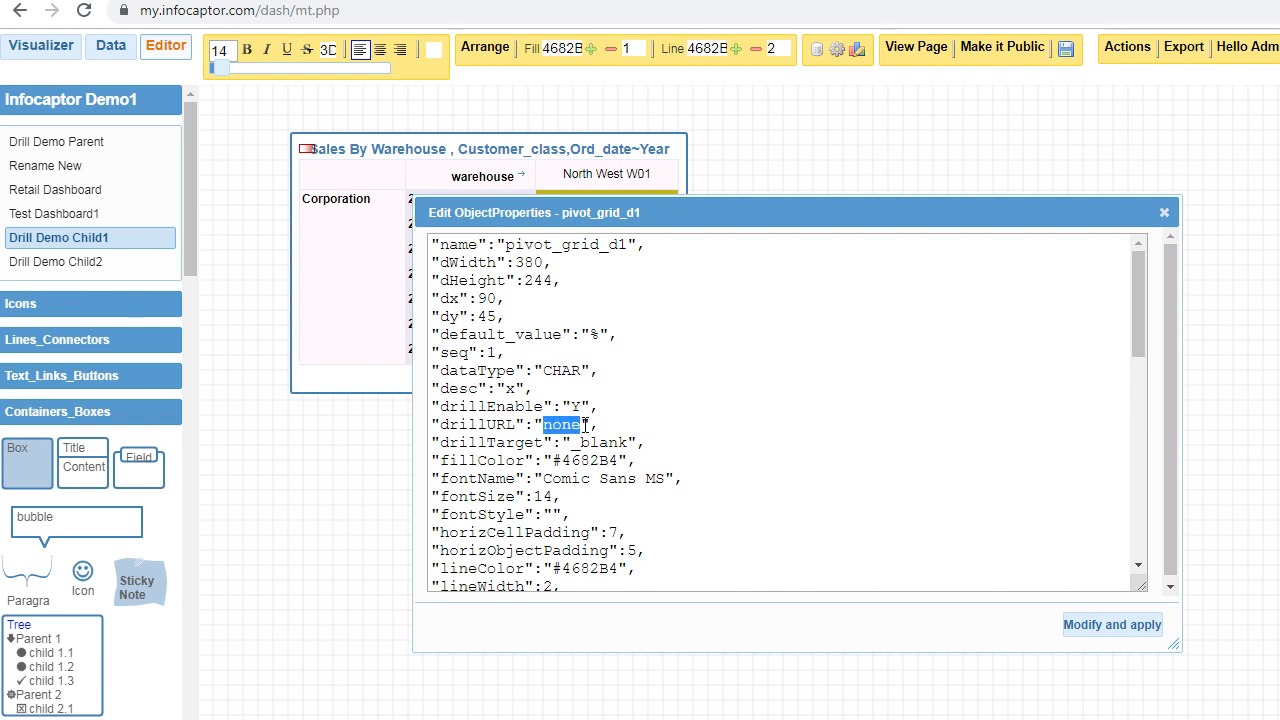
pyautogui.hotkey('ctrl', 'v')
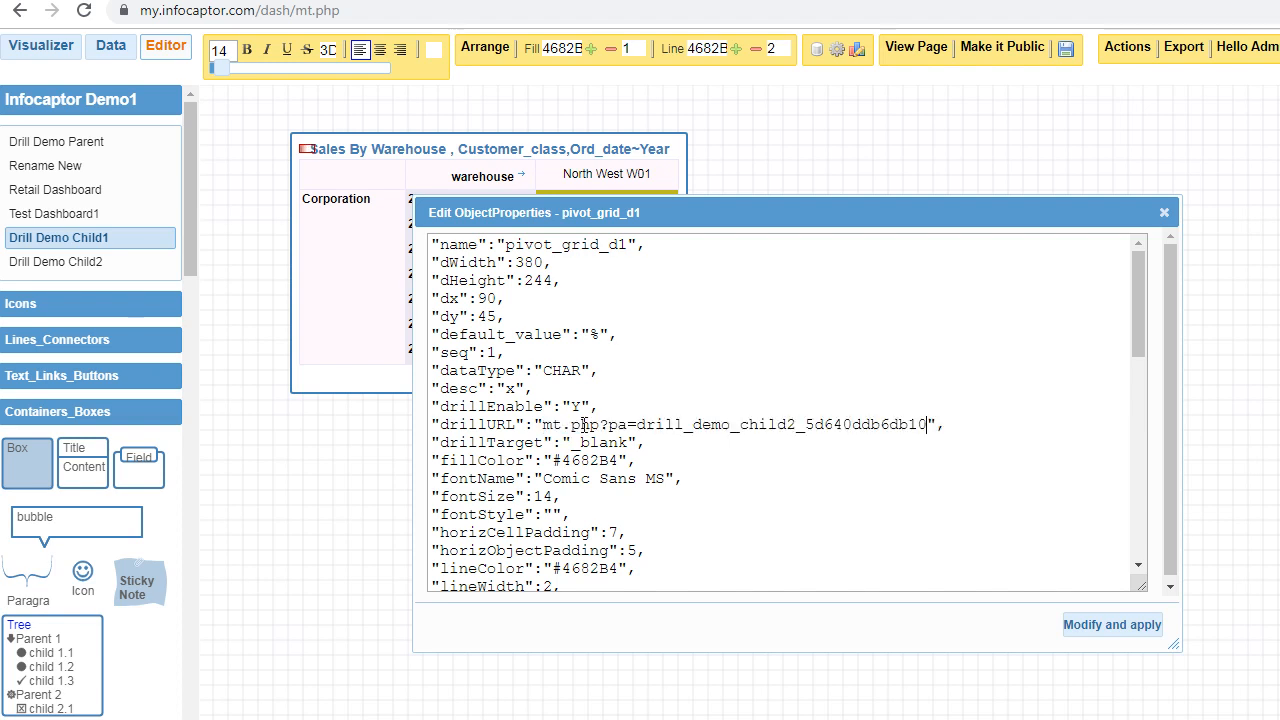
pyautogui.click(1110, 628)
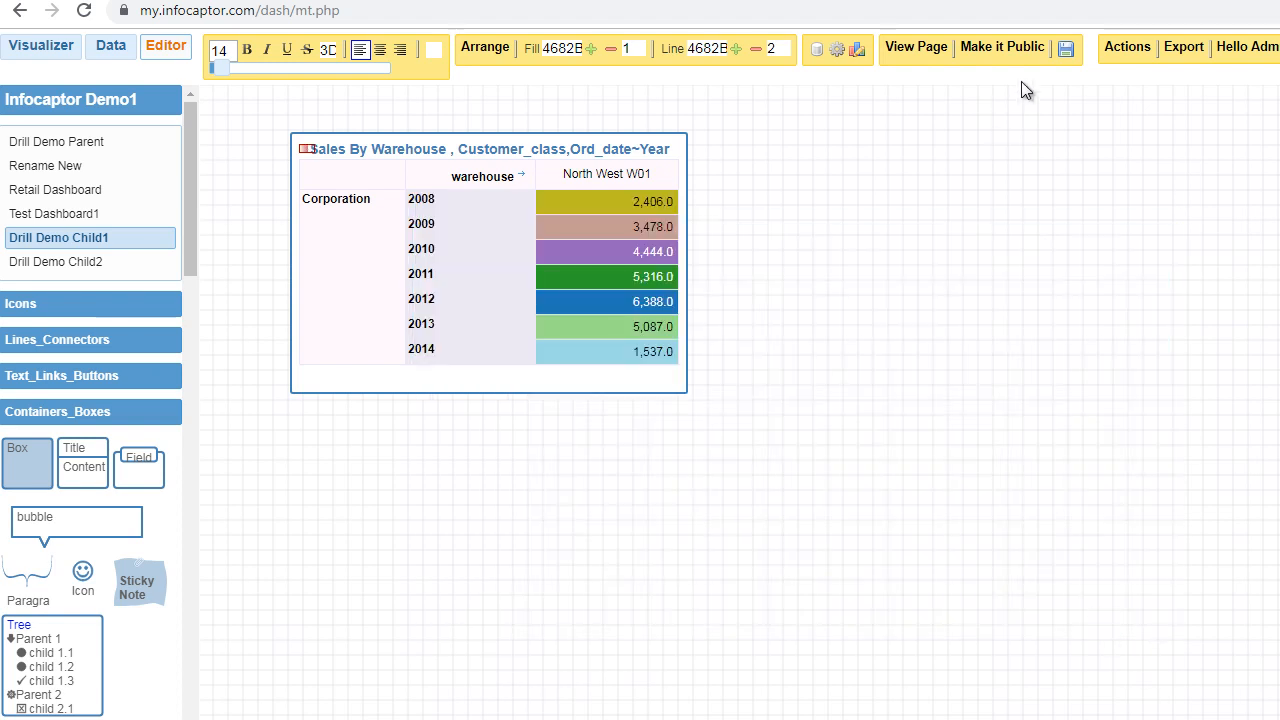
pyautogui.click(1066, 49)
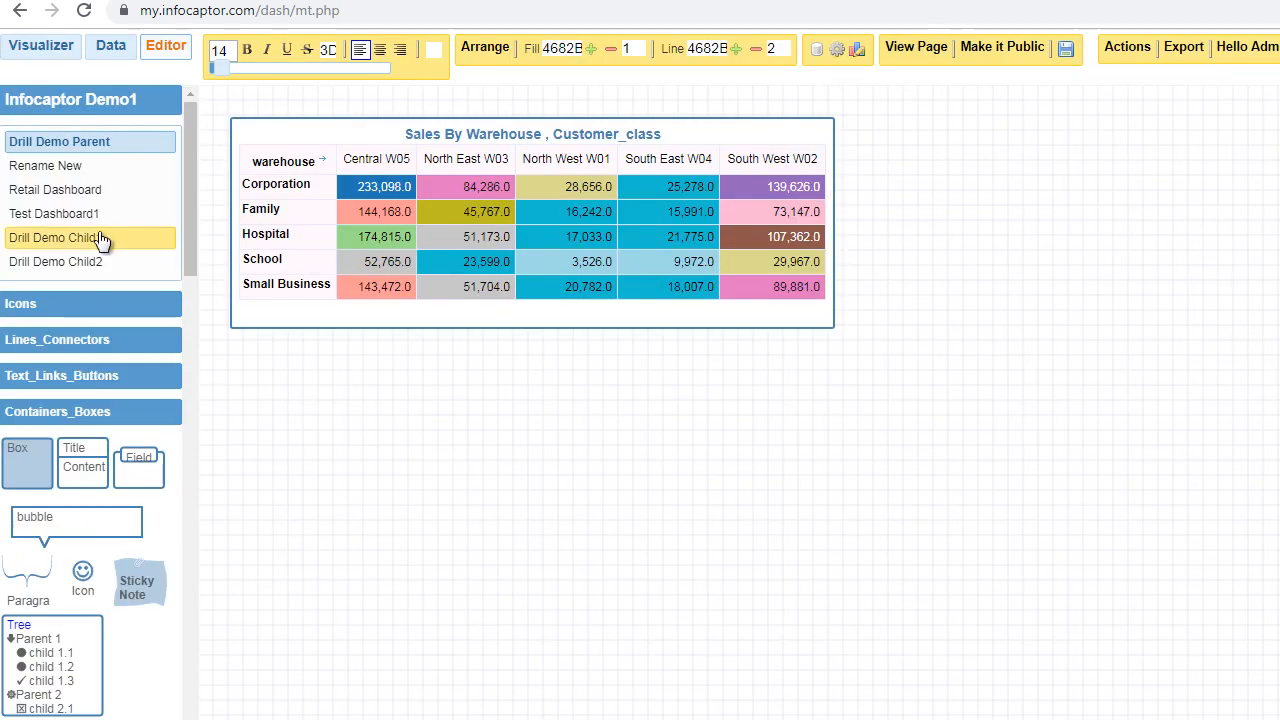
# Step: Reopen the Drill Demo Child1 page and check the drillURL in its pivot's properties
pyautogui.click(102, 240)
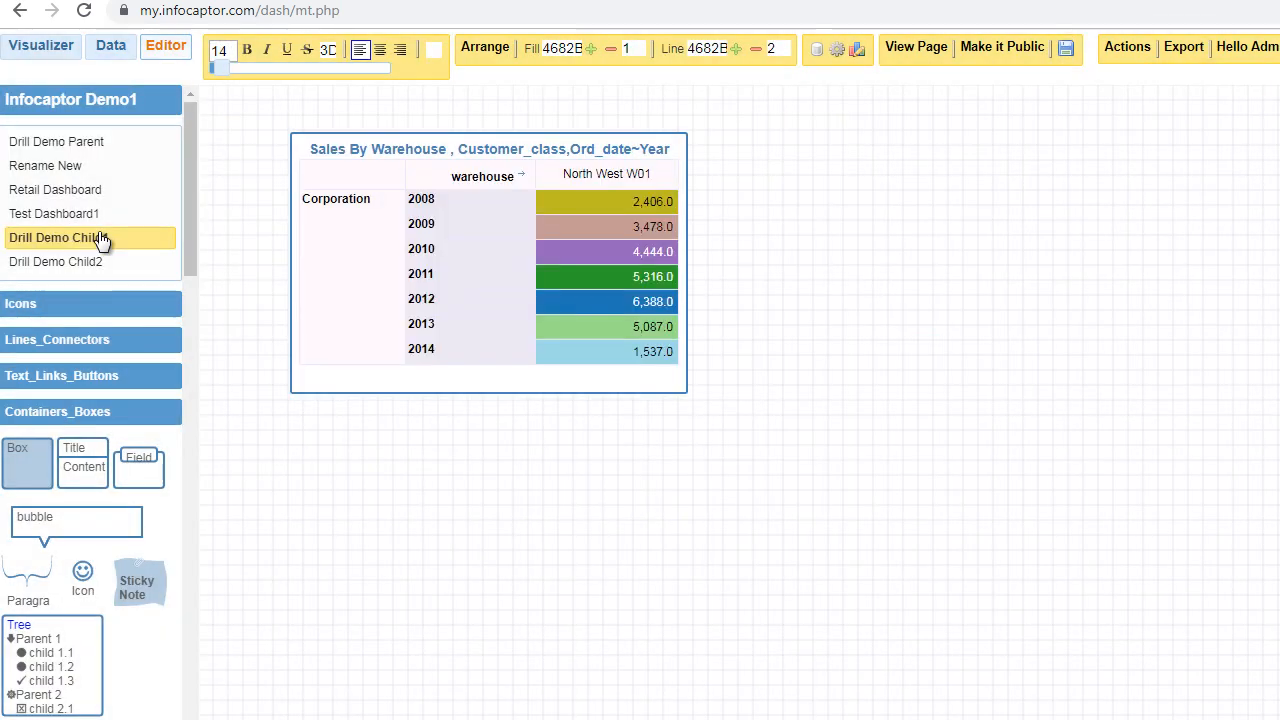
pyautogui.rightClick(620, 144)
pyautogui.click(655, 219)
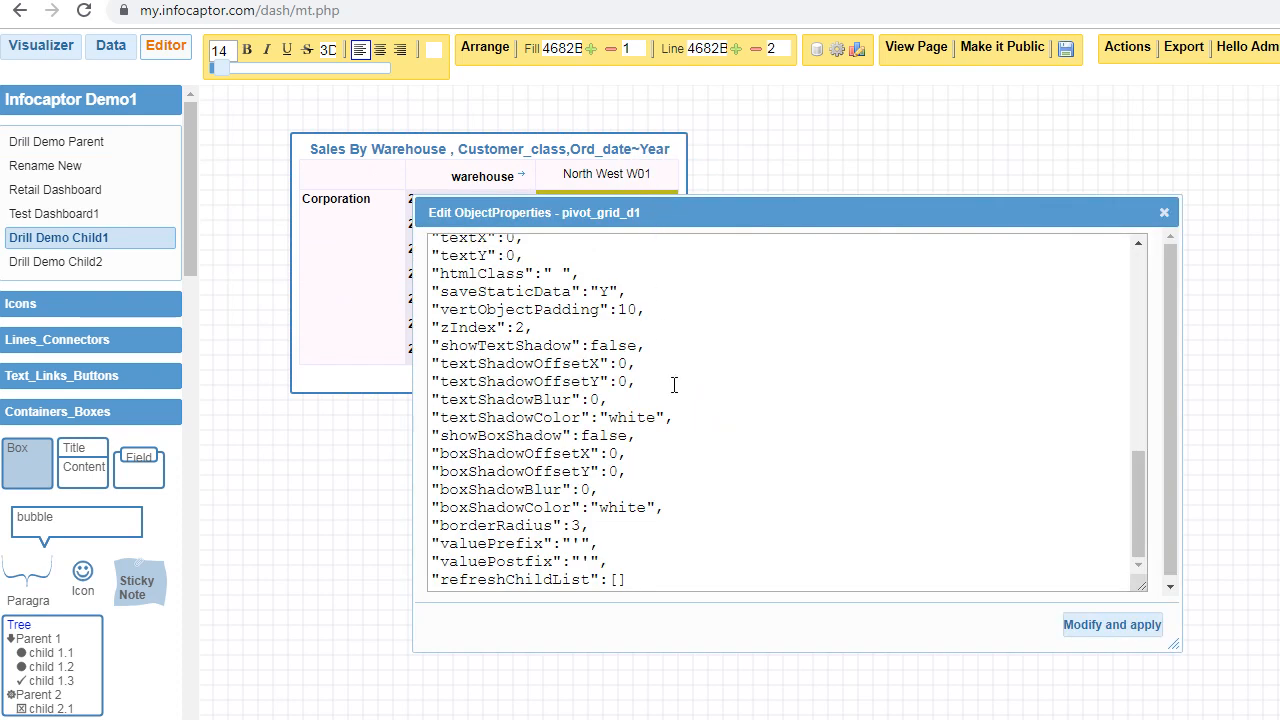
pyautogui.scroll(15, 680, 453)
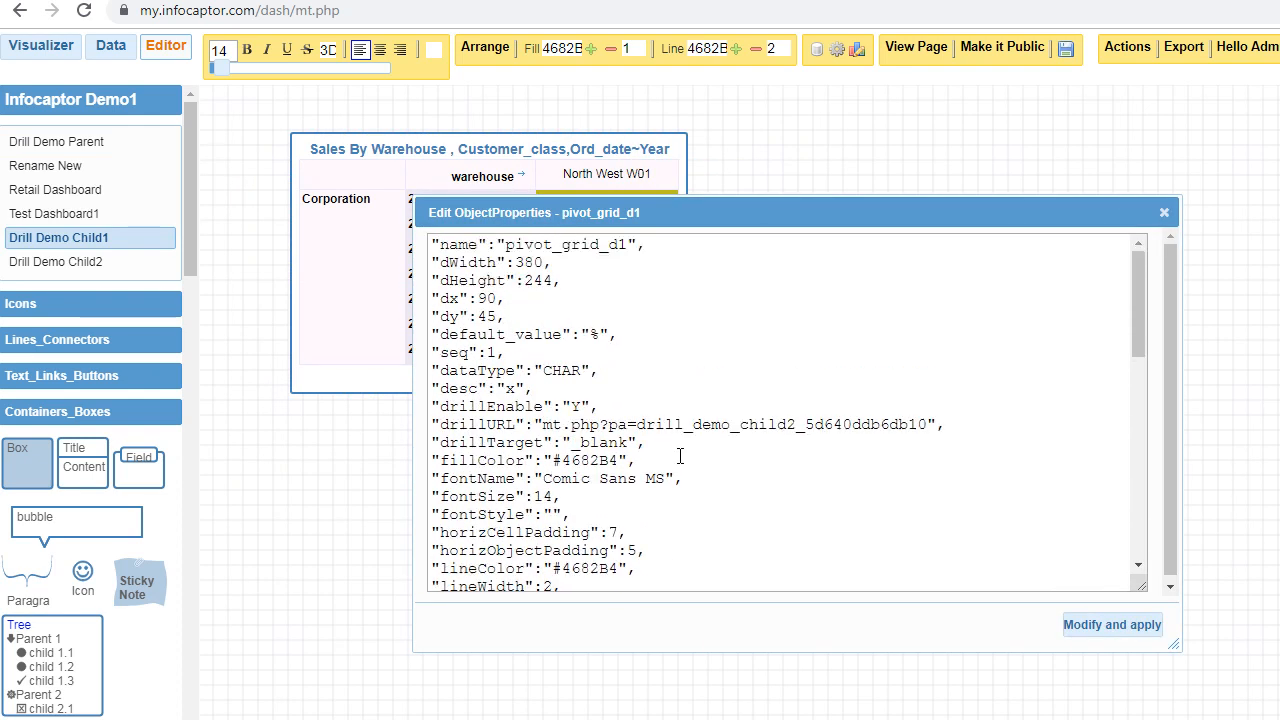
pyautogui.click(1164, 213)
# Step: Try again to refresh the Child1 pivot's data source without the parent page's parameters
pyautogui.rightClick(609, 134)
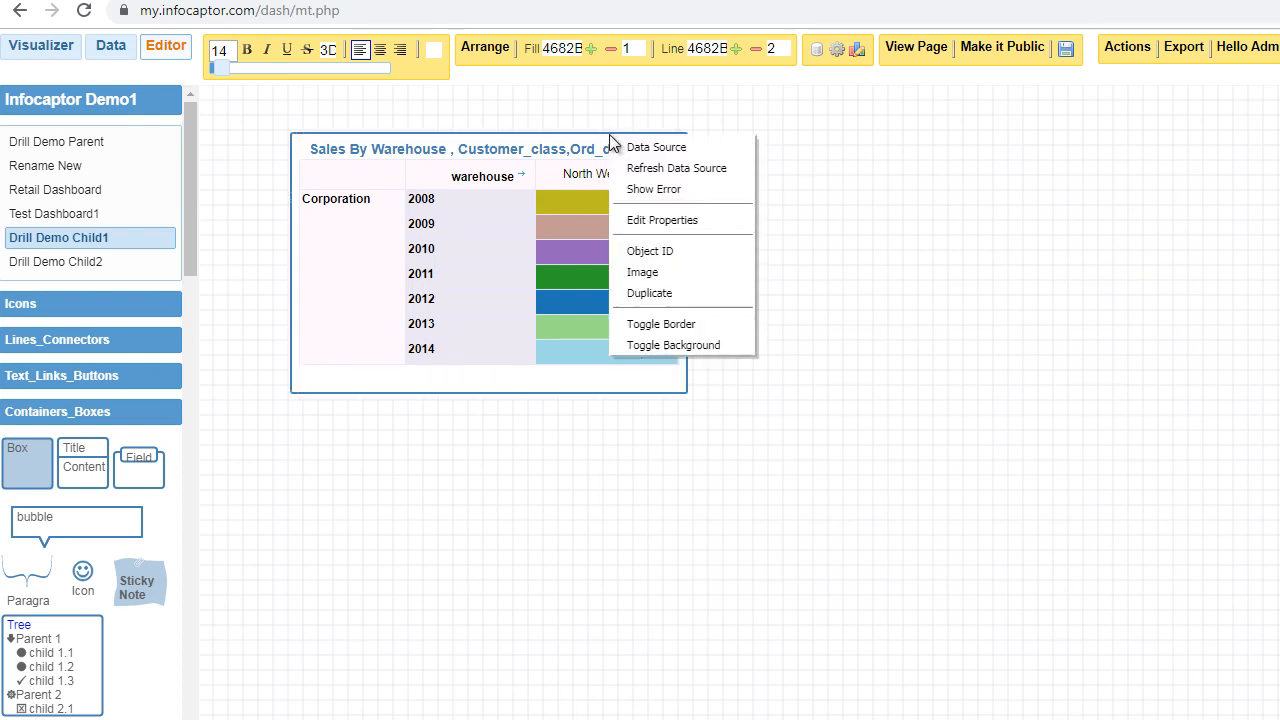
pyautogui.click(645, 167)
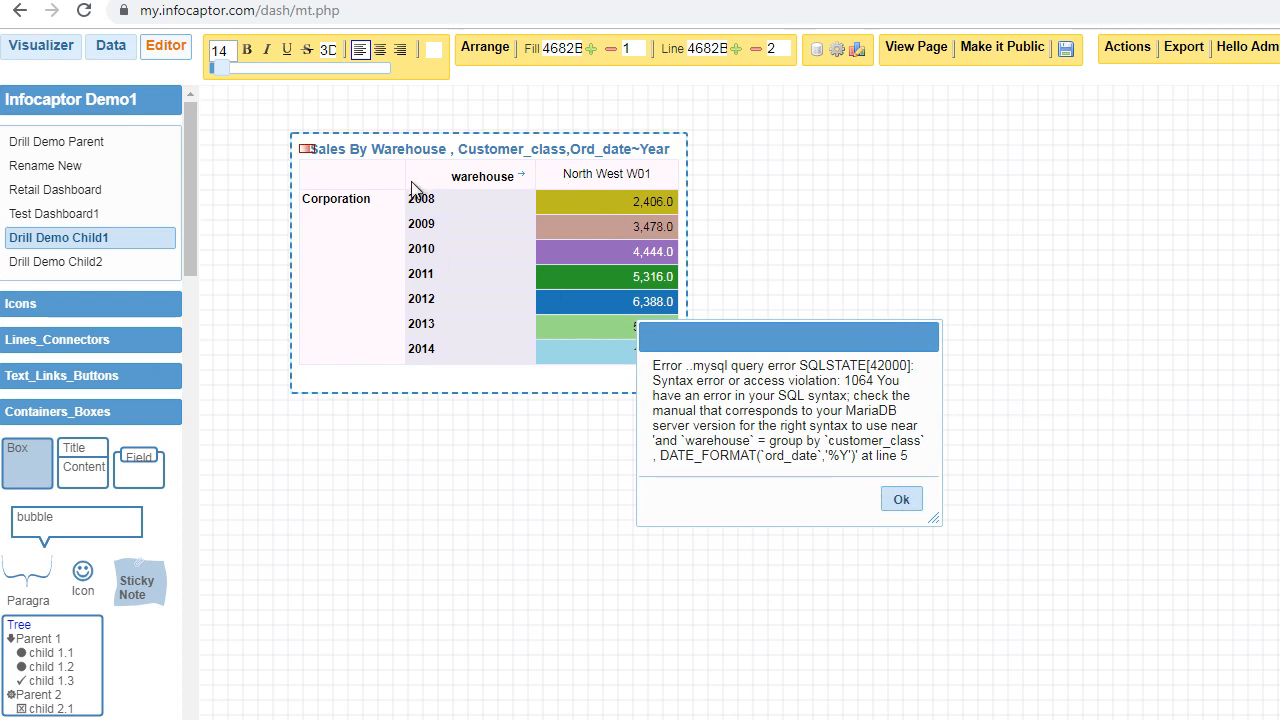
pyautogui.click(901, 499)
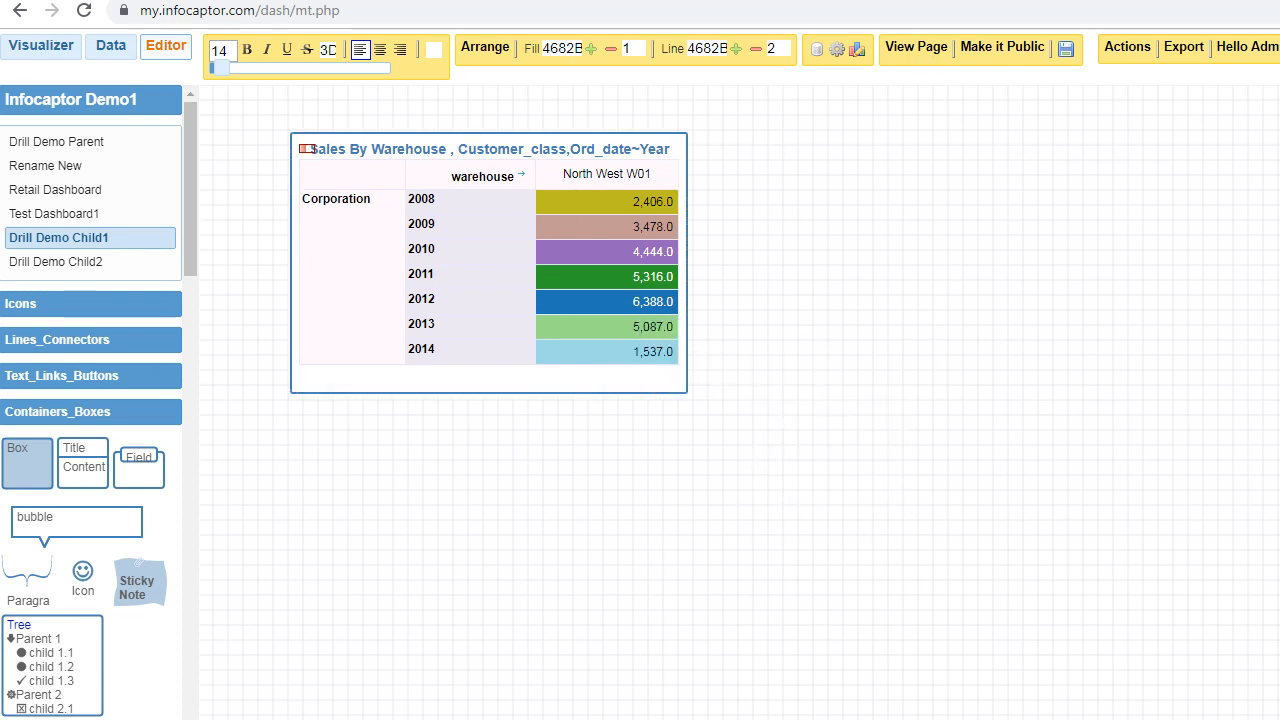
# Step: Drill from the parent view's Family, North West W01 cell and copy the resulting URL's parameters from ref_page onward
pyautogui.click(915, 0)
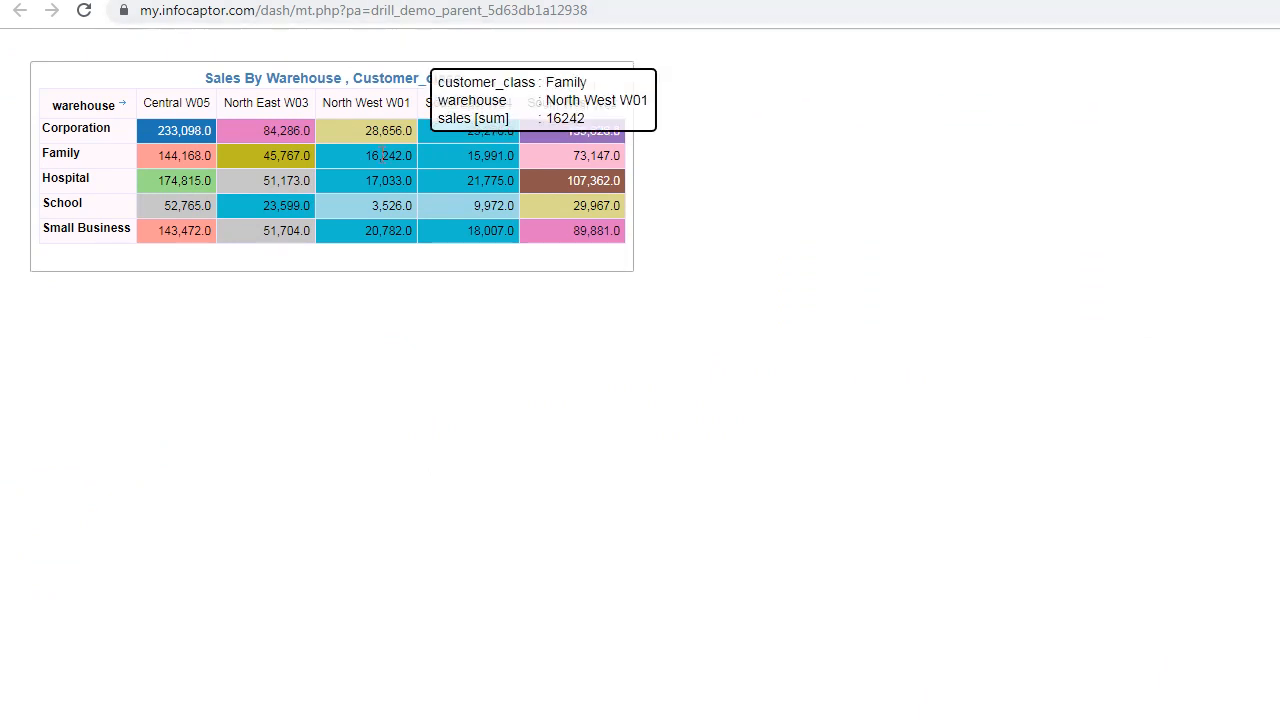
pyautogui.click(381, 157)
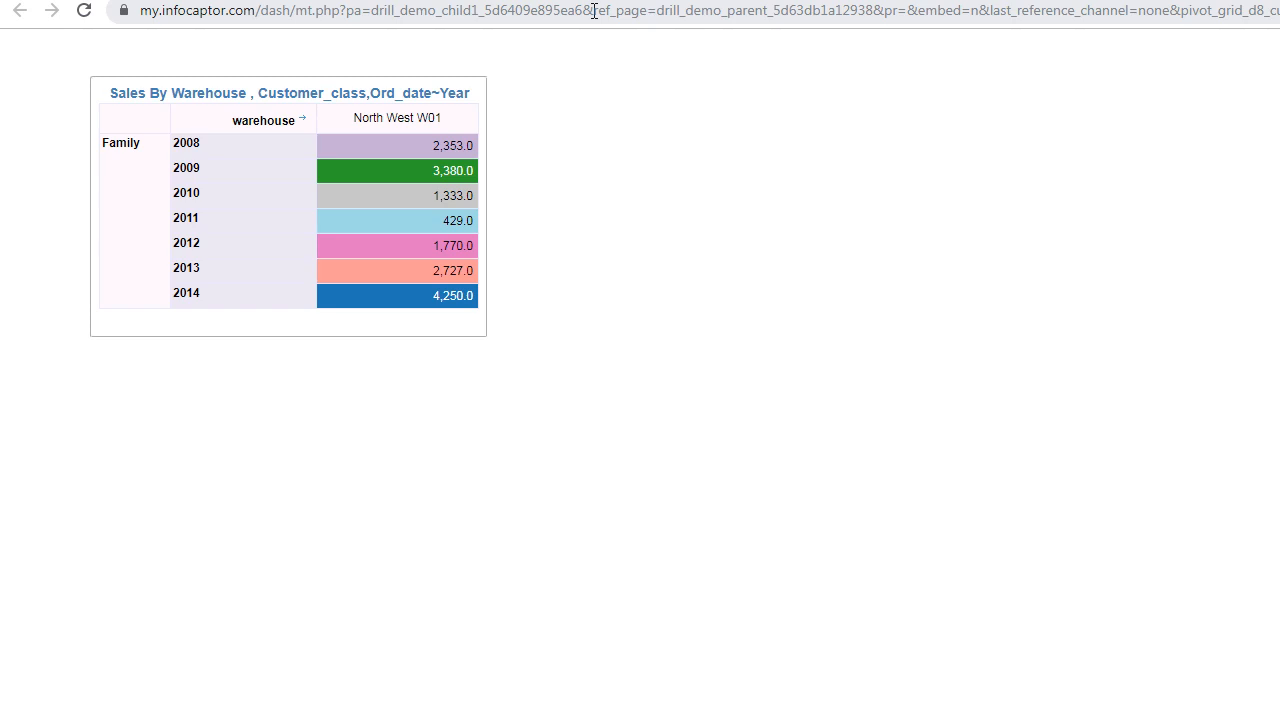
pyautogui.click(594, 10)
pyautogui.click(596, 12)
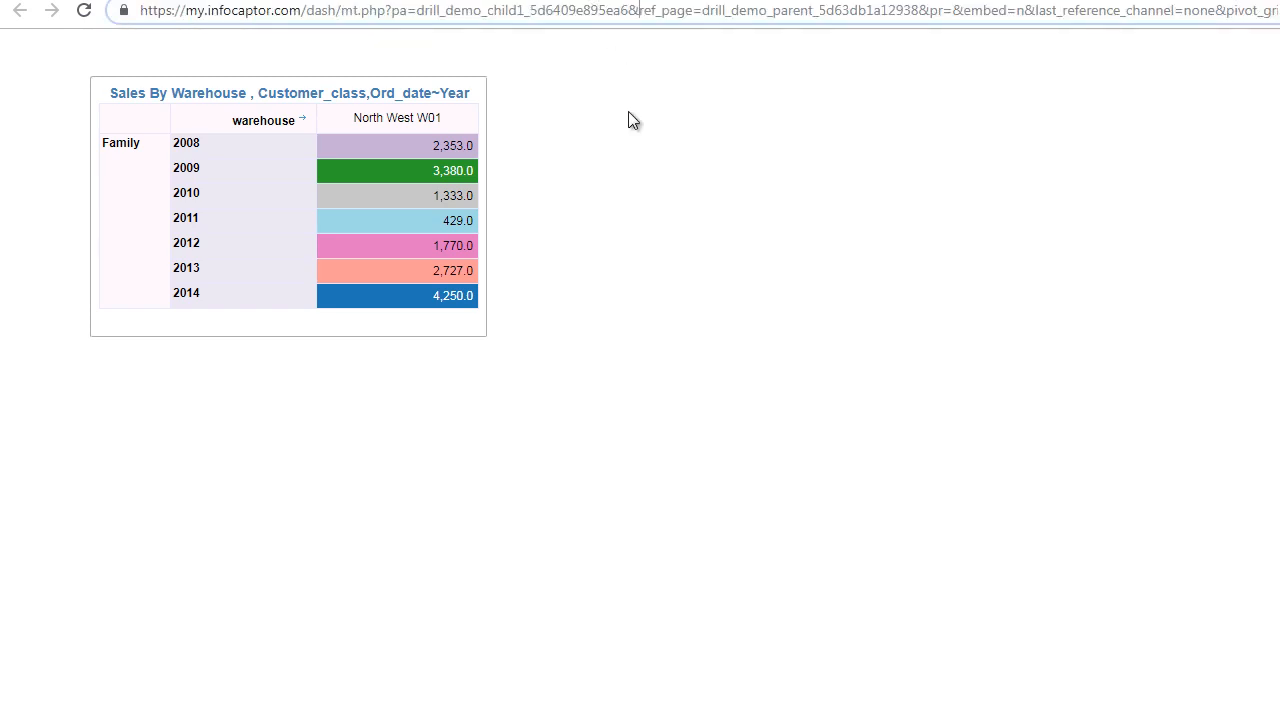
pyautogui.hotkey('ctrl', 'a')
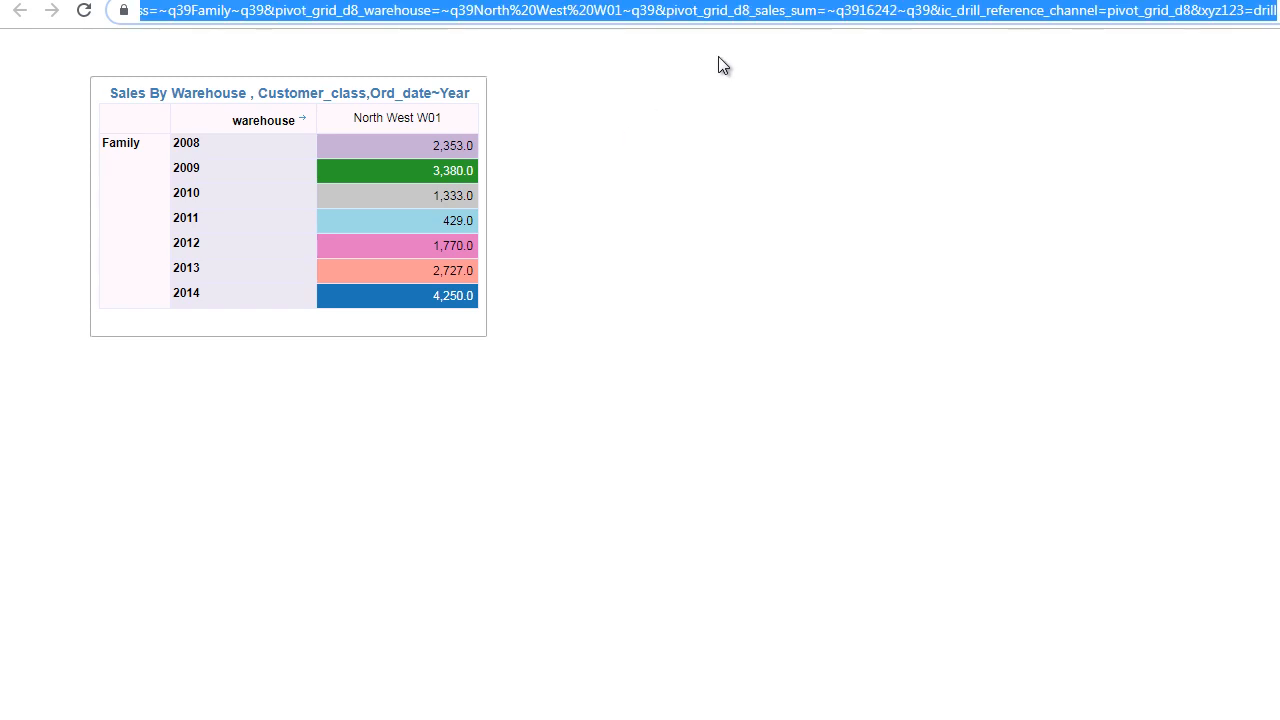
# Step: Reload the editor page with ? and the copied drill parameters appended to its mt.php address
pyautogui.click(470, 0)
pyautogui.click(398, 11)
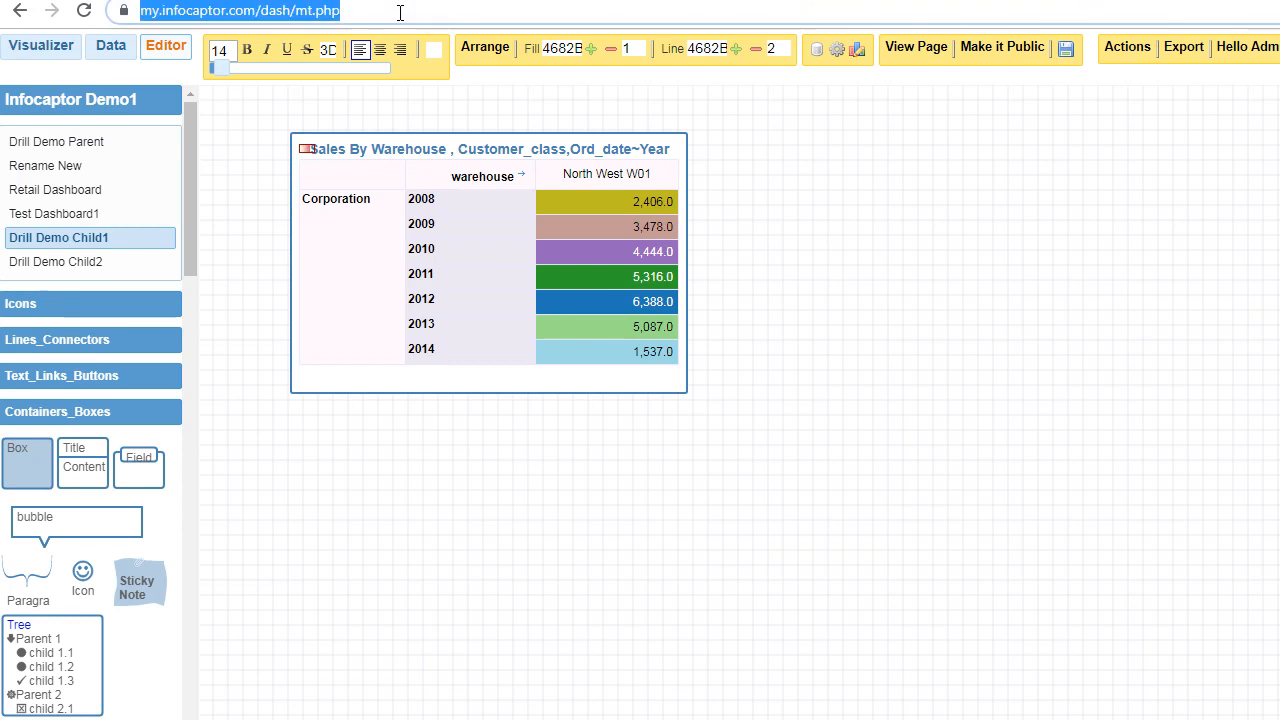
pyautogui.click(400, 12)
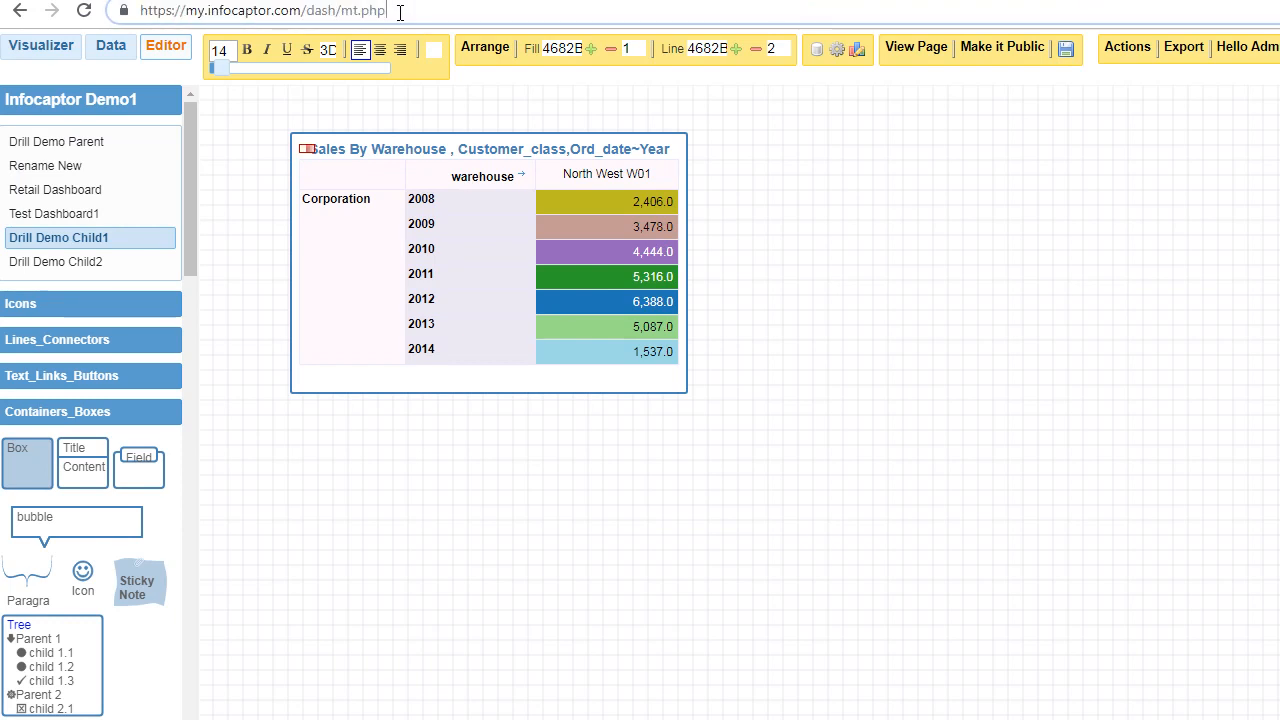
pyautogui.write('?')
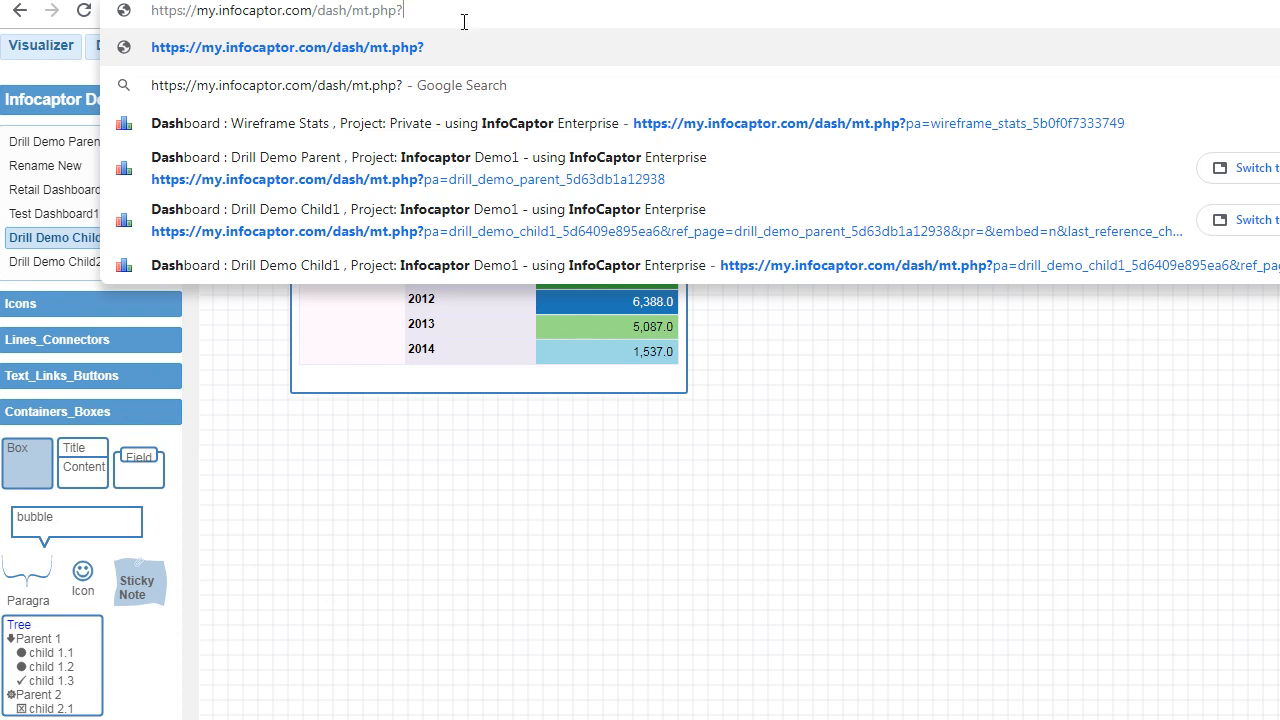
pyautogui.hotkey('ctrl', 'v')
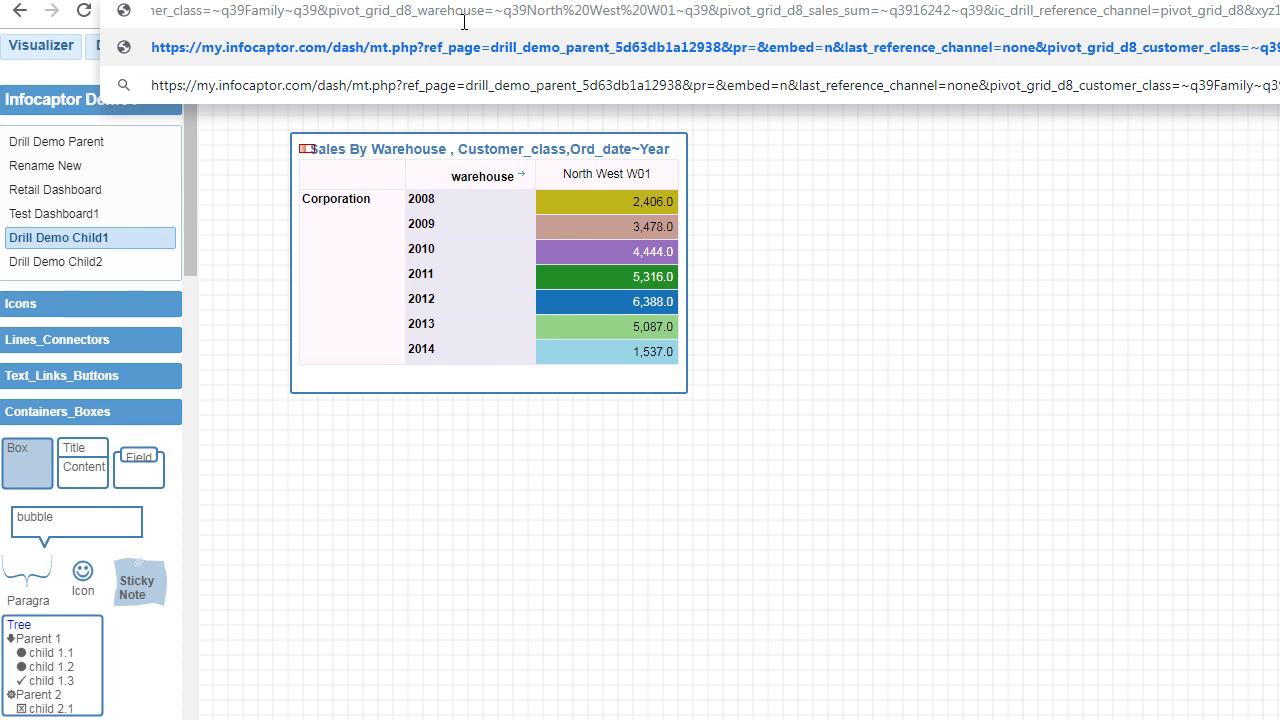
pyautogui.press('Return')
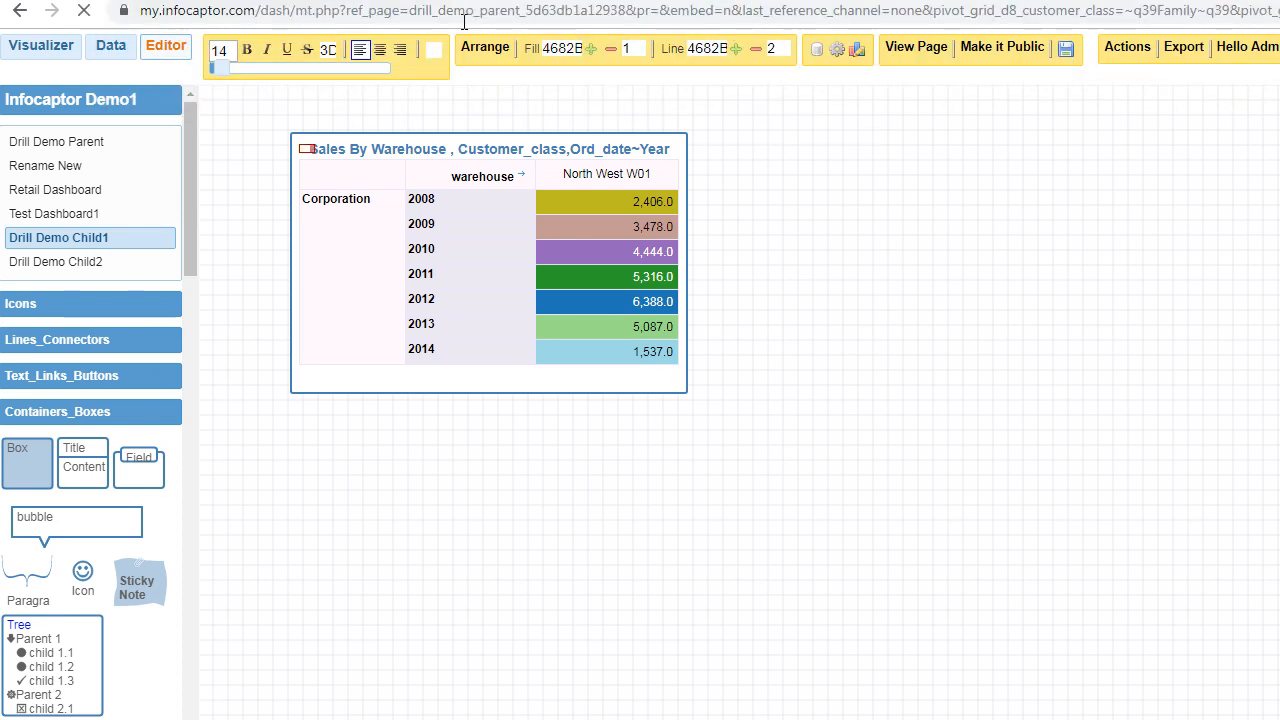
# Step: Open the Child1 pivot's data source and examine the passed drill parameters among the Other dashboard filters
pyautogui.click(428, 274)
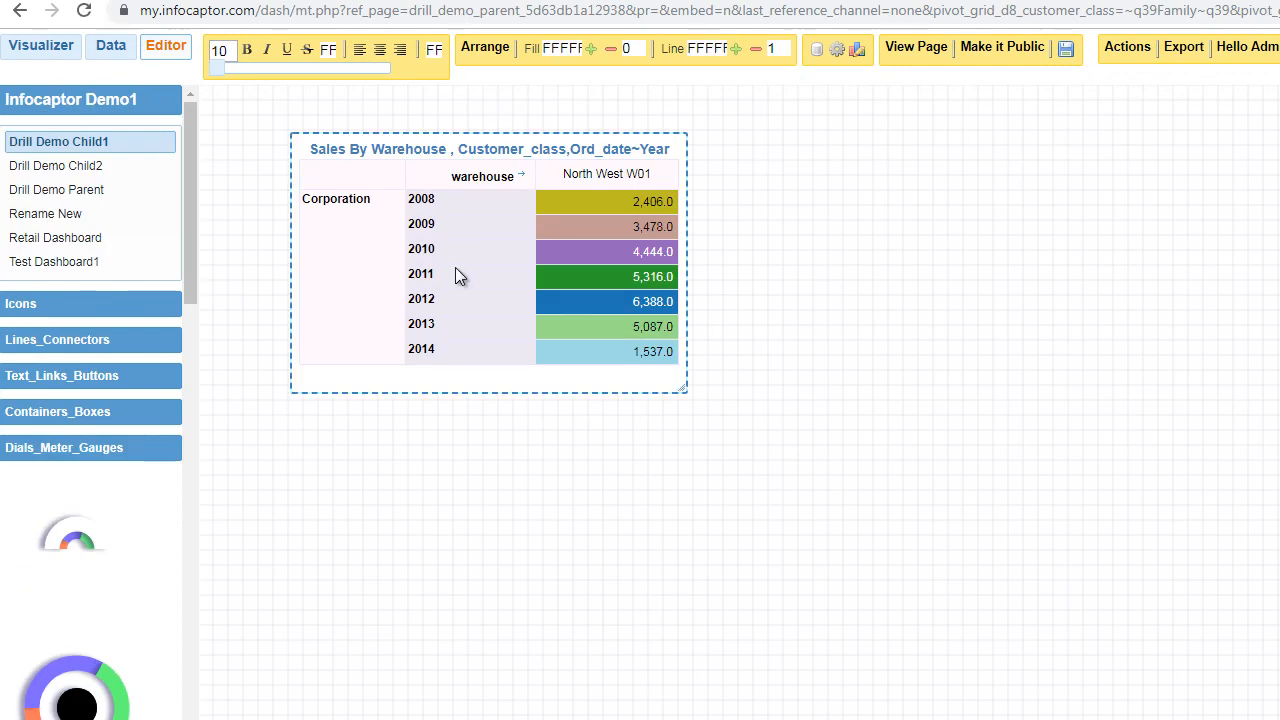
pyautogui.rightClick(519, 142)
pyautogui.click(552, 150)
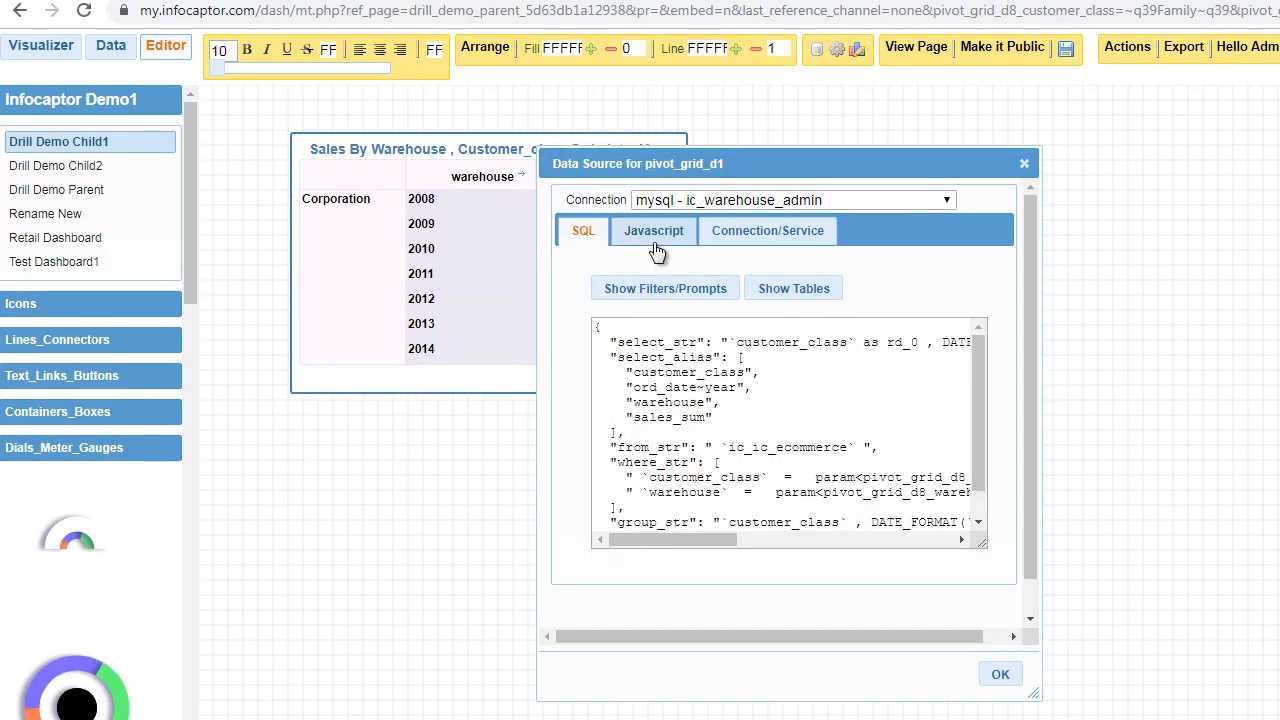
pyautogui.click(650, 290)
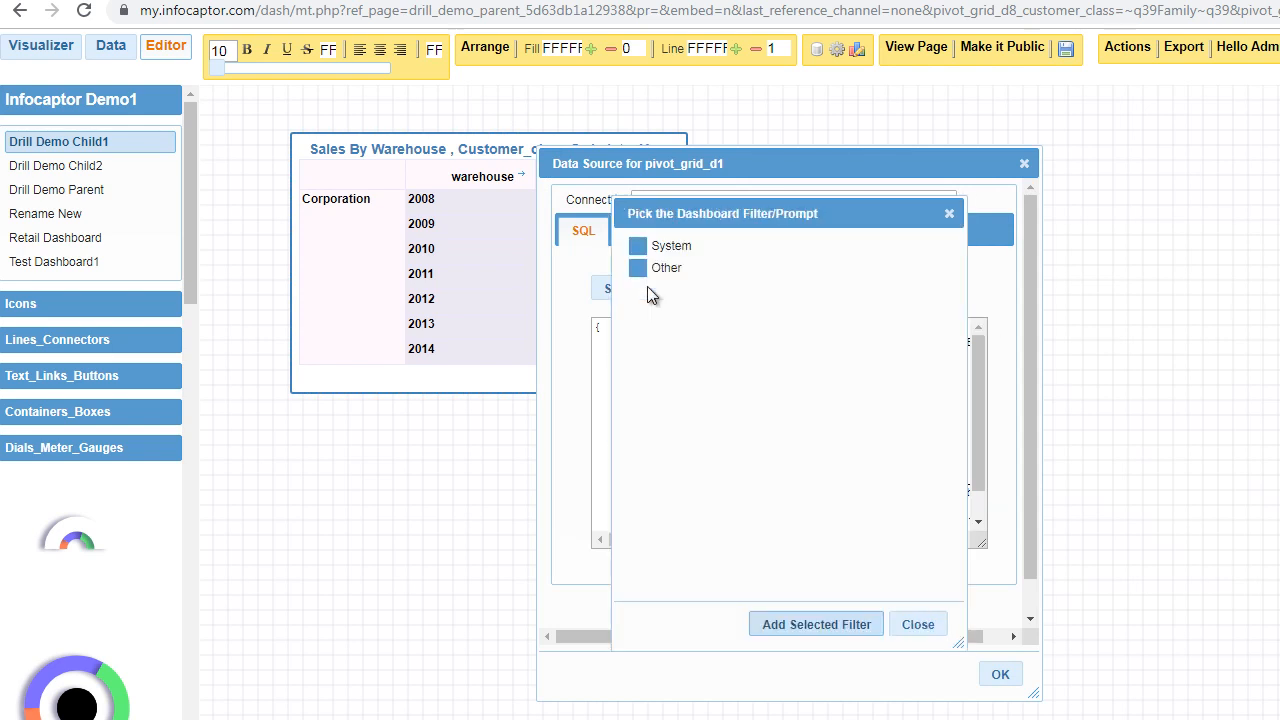
pyautogui.click(648, 270)
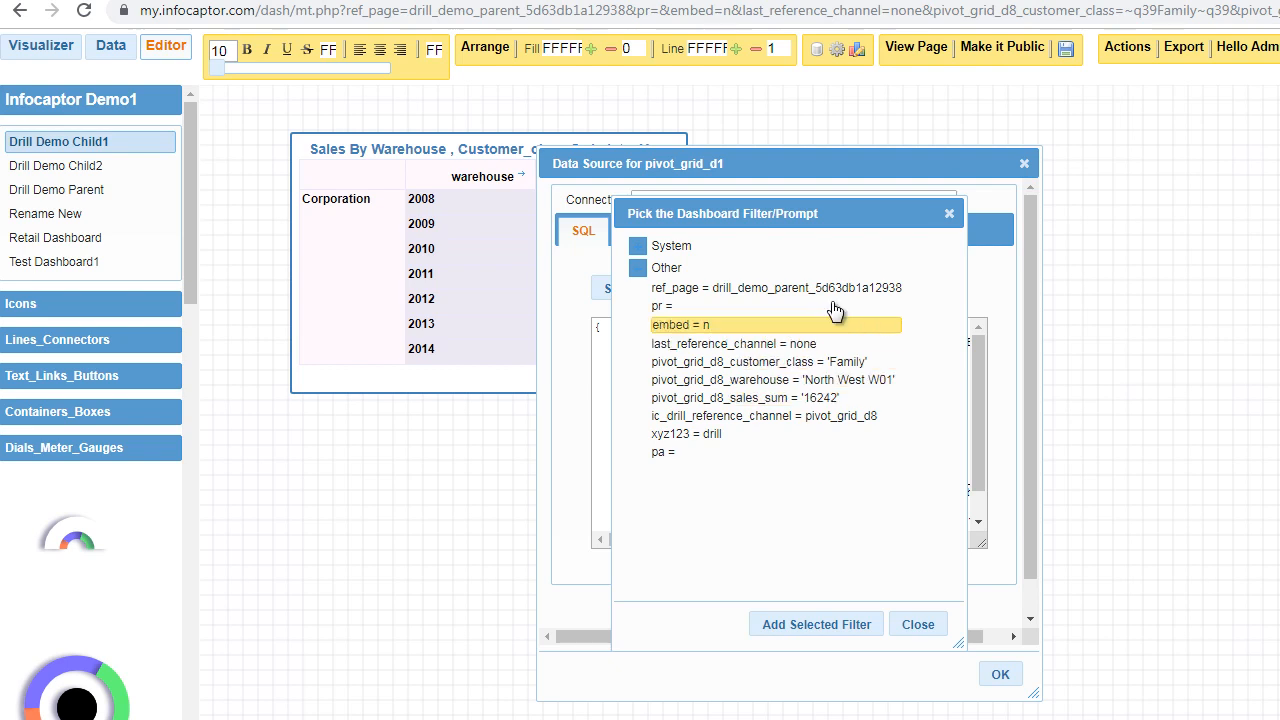
# Step: Close the Child1 pivot's filter picker and data source, and refresh the pivot with the passed parent parameters
pyautogui.click(949, 214)
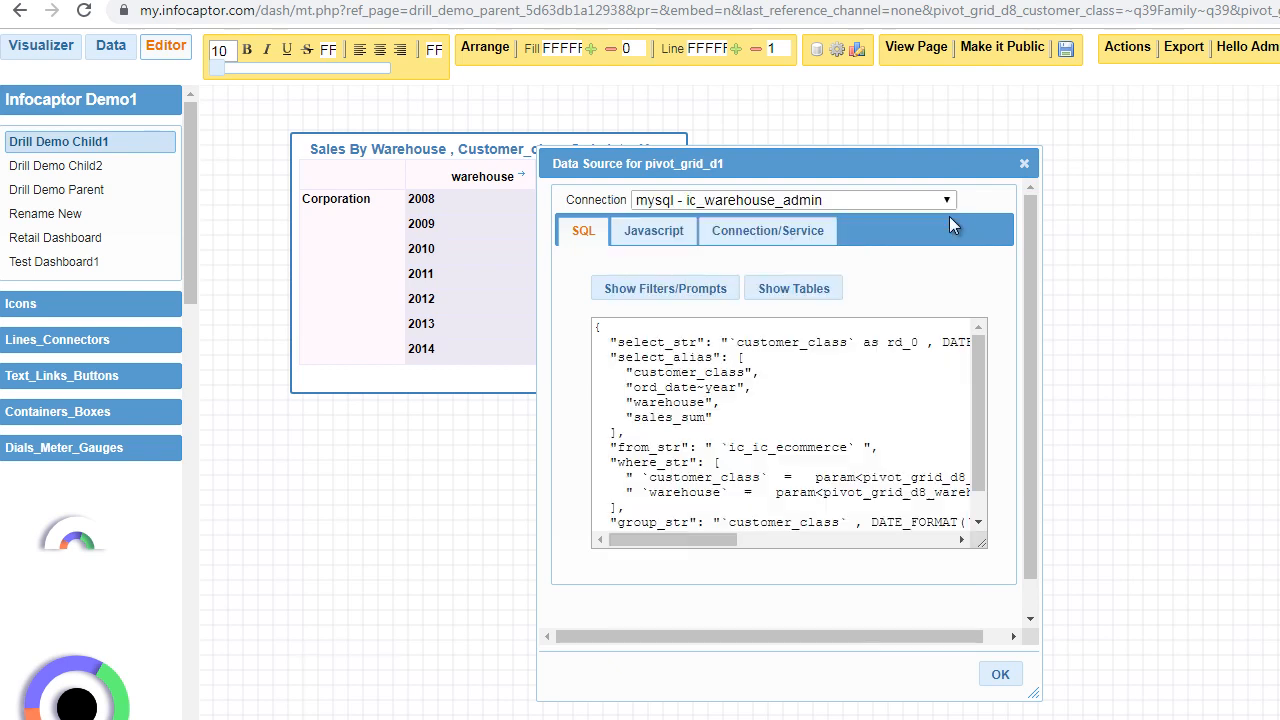
pyautogui.click(1022, 165)
pyautogui.rightClick(543, 133)
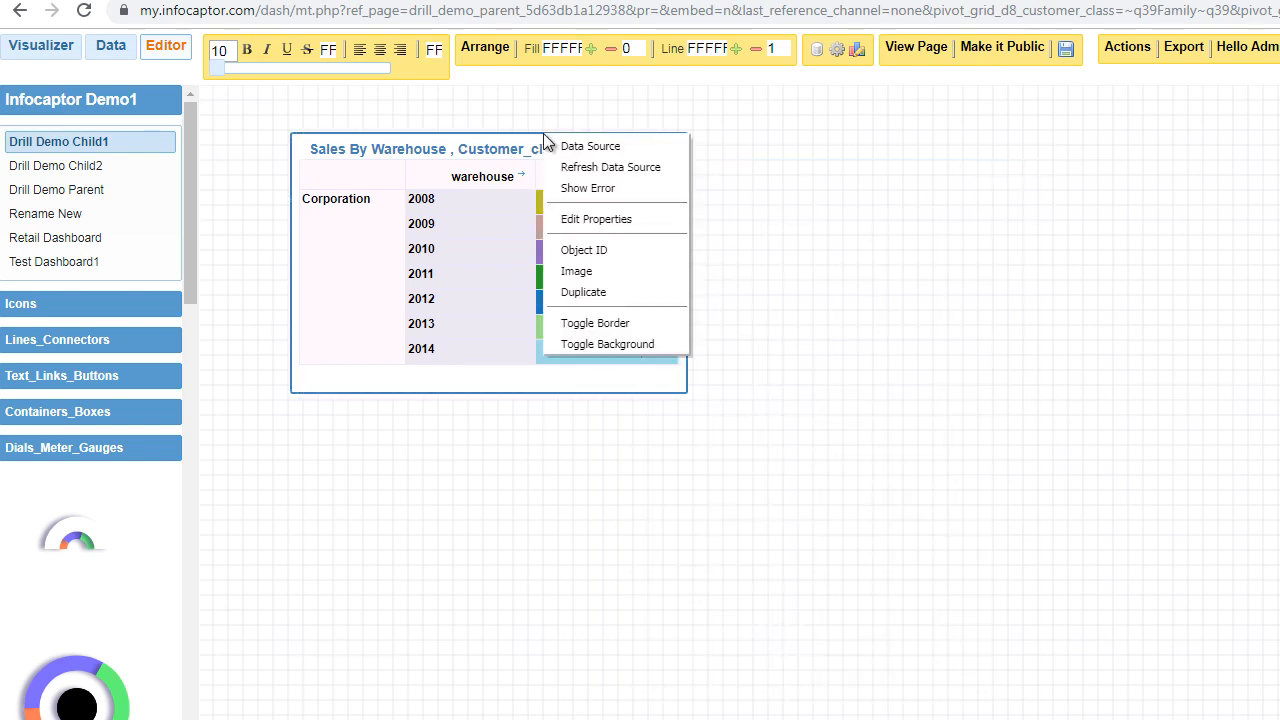
pyautogui.click(592, 167)
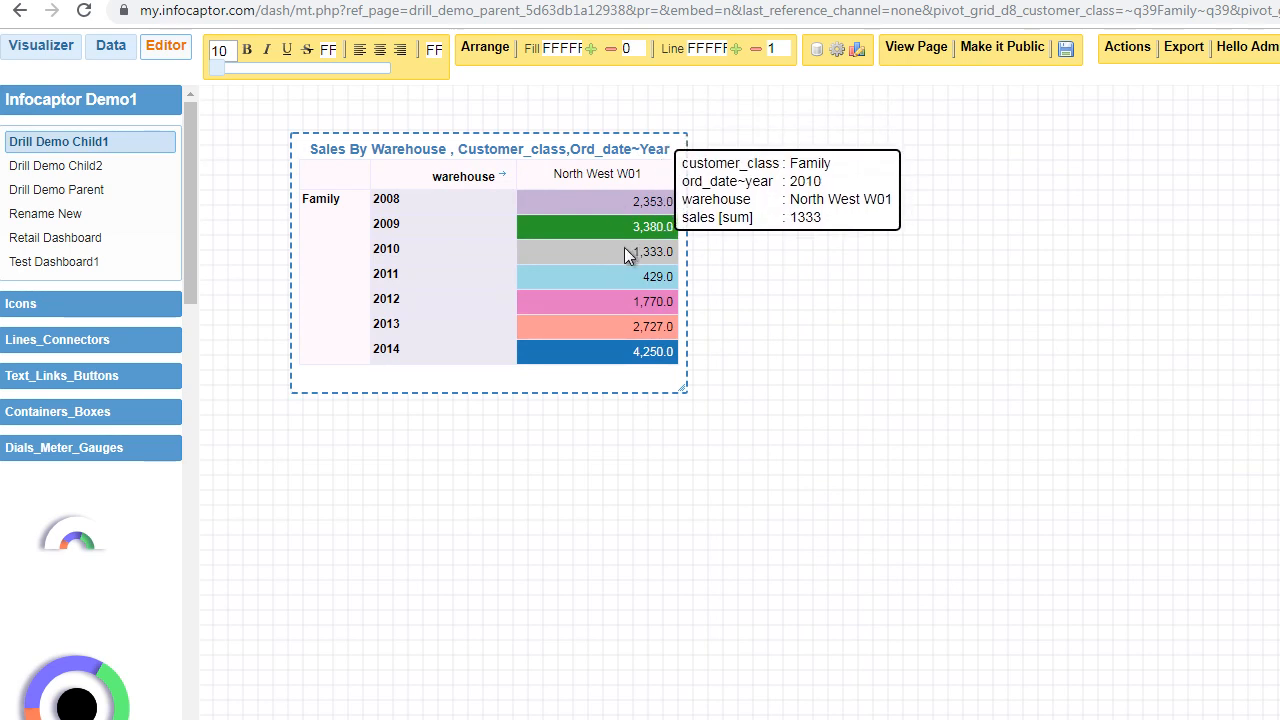
# Step: Drill from the Child1 pivot's Family, 2010, North West W01 cell and copy the resulting URL's parameters from ref_page onward
pyautogui.click(624, 250)
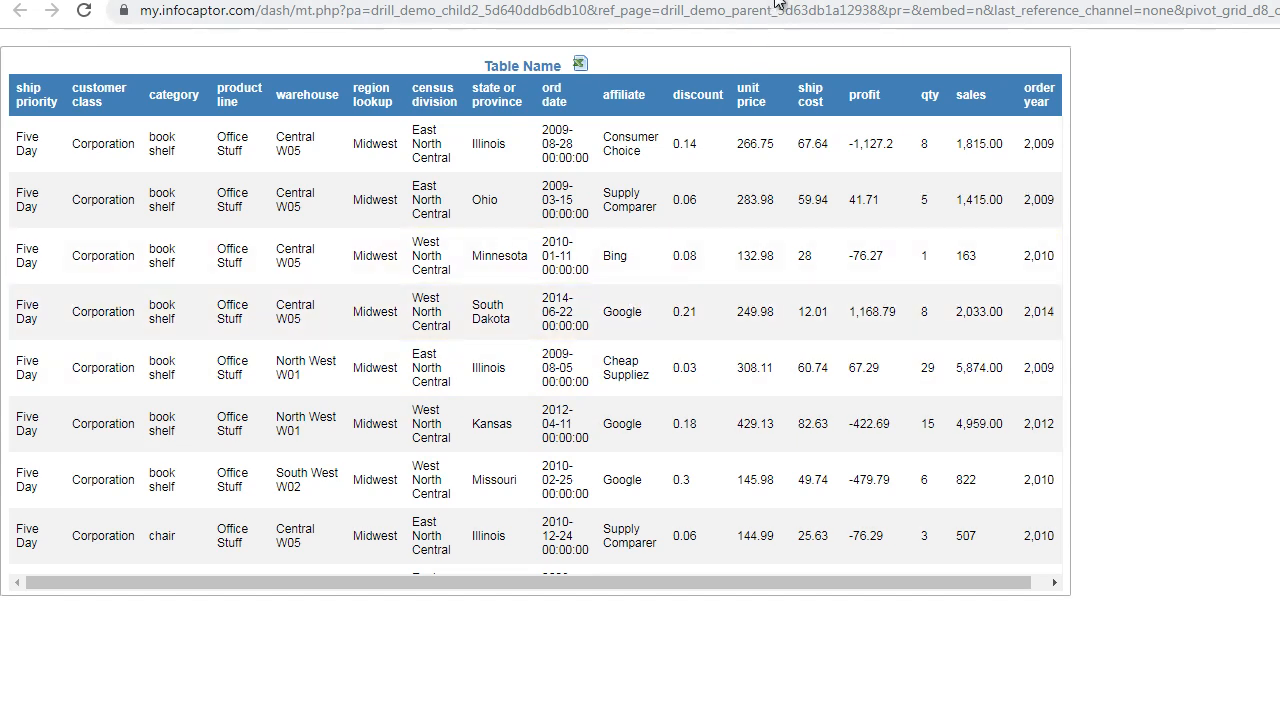
pyautogui.hotkey('ctrl', 'shift', 'Tab')
pyautogui.moveTo(625, 256)
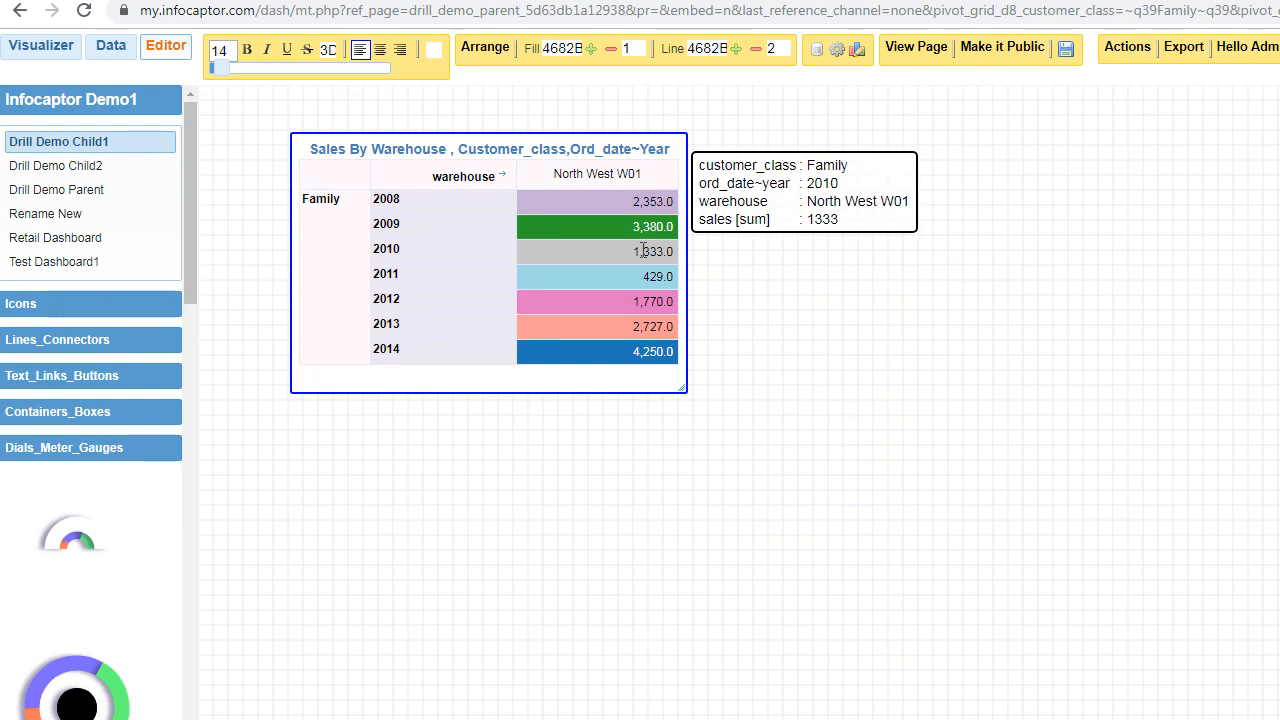
pyautogui.click(627, 251)
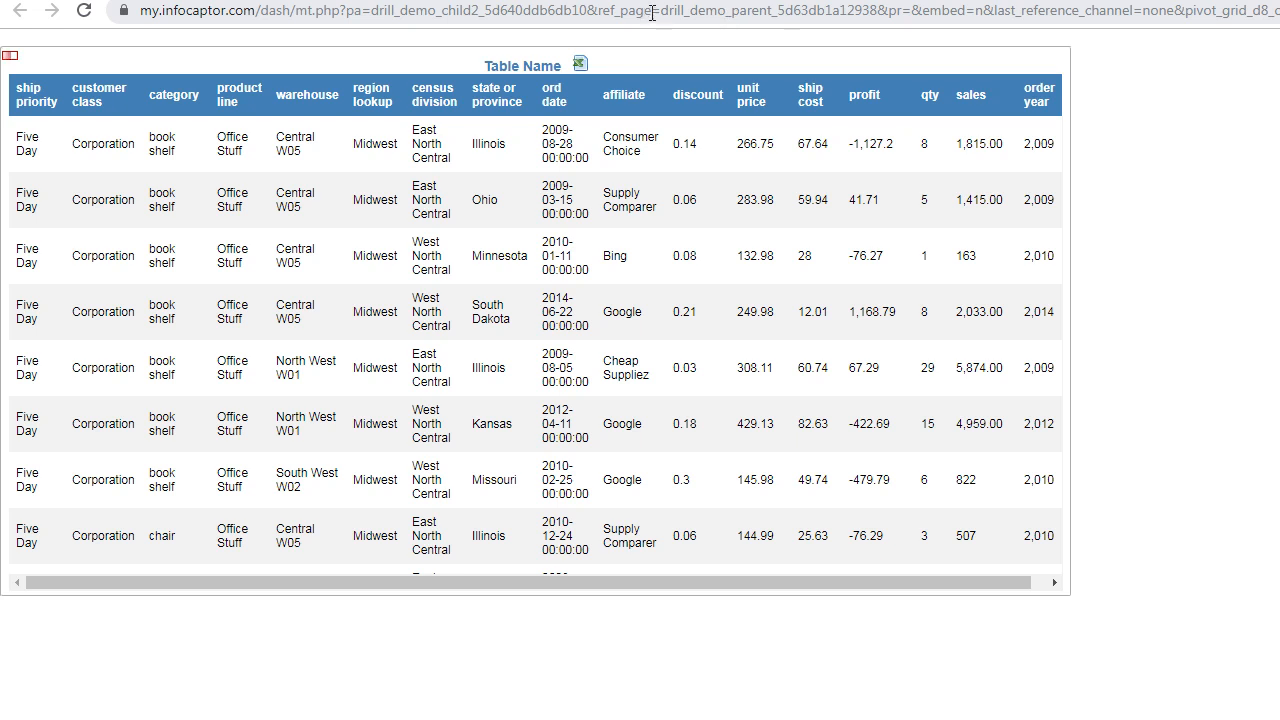
pyautogui.doubleClick(598, 10)
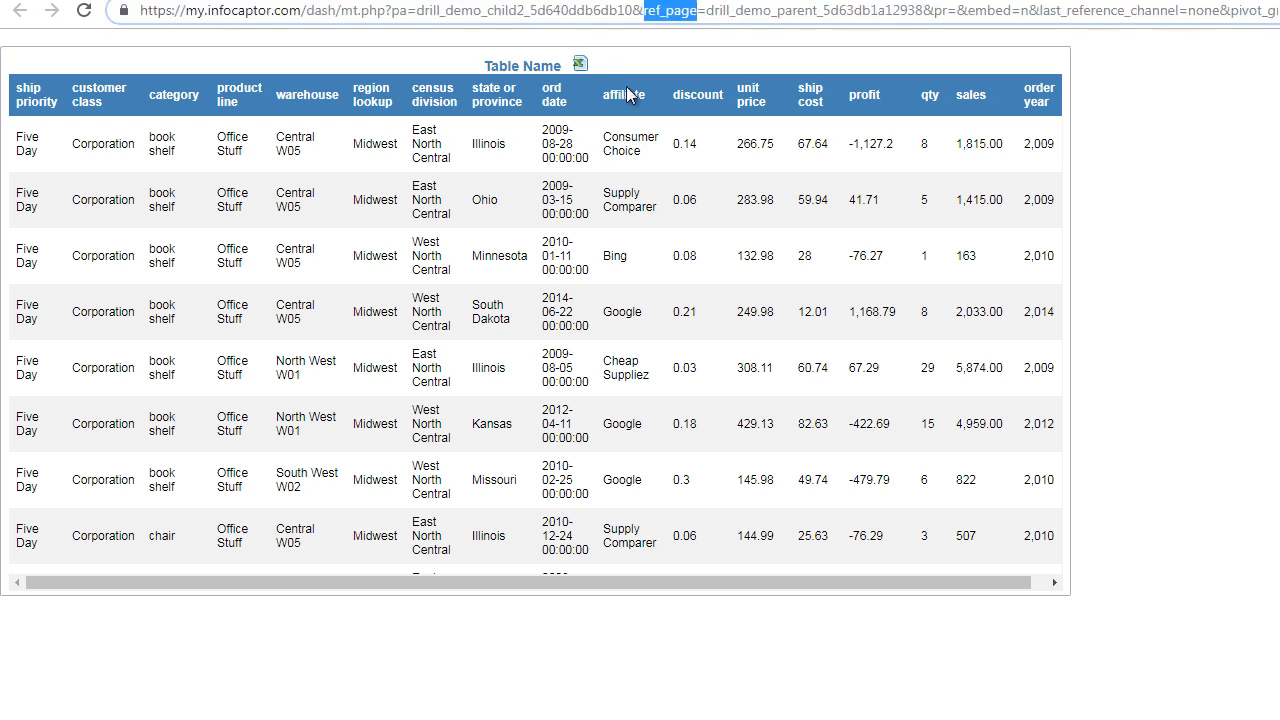
pyautogui.press('Left')
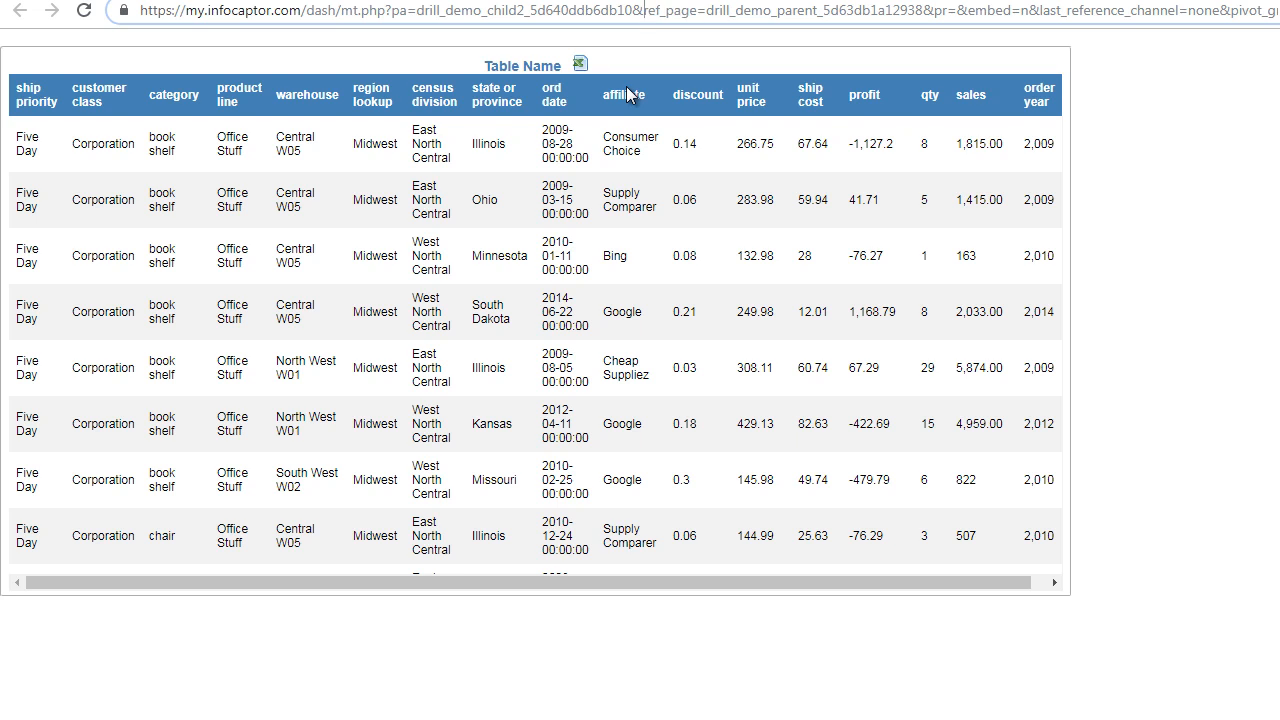
pyautogui.hotkey('shift', 'End')
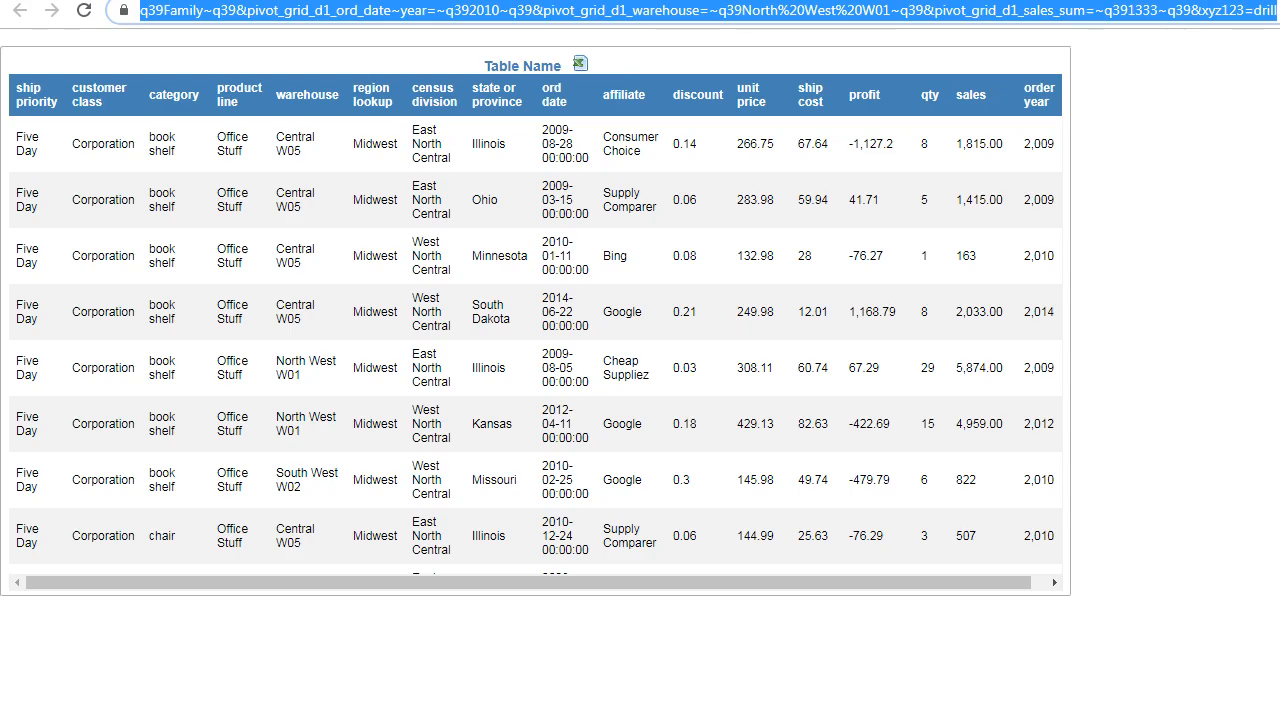
# Step: Open Drill Demo Child2 in the editor and reload its mt.php? address with the copied Child1 drill parameters
pyautogui.click(448, 2)
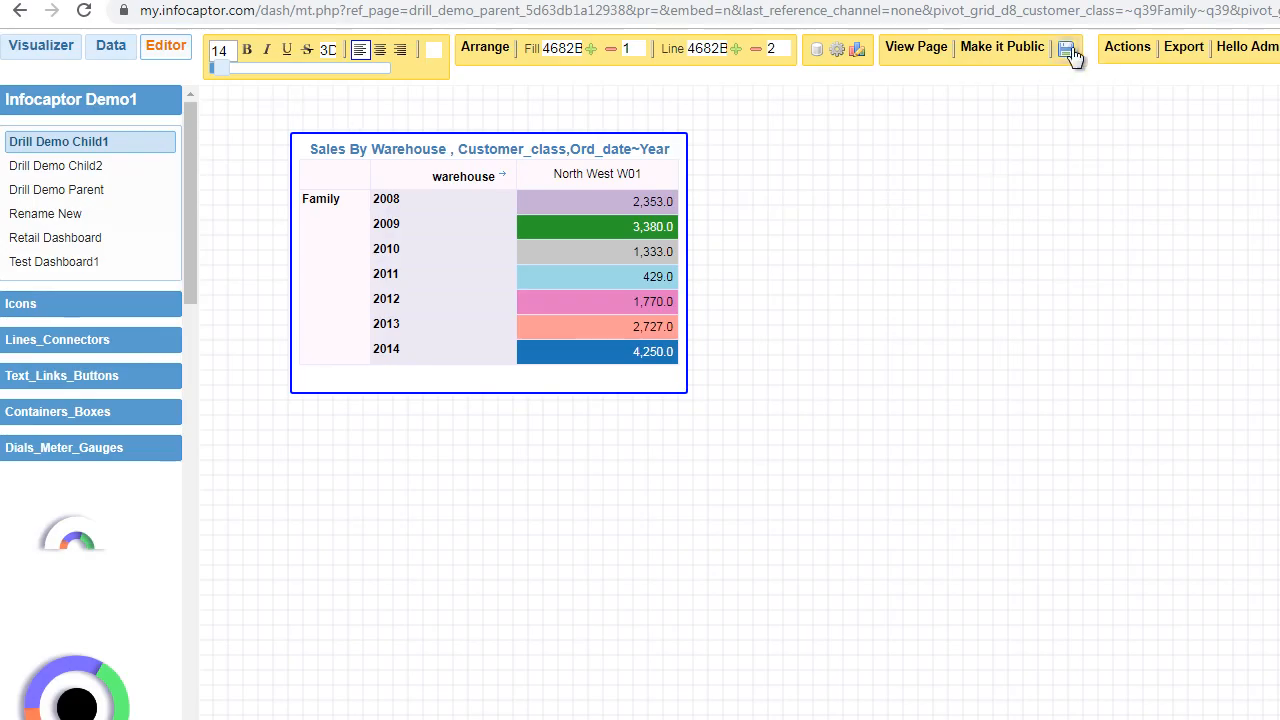
pyautogui.click(72, 168)
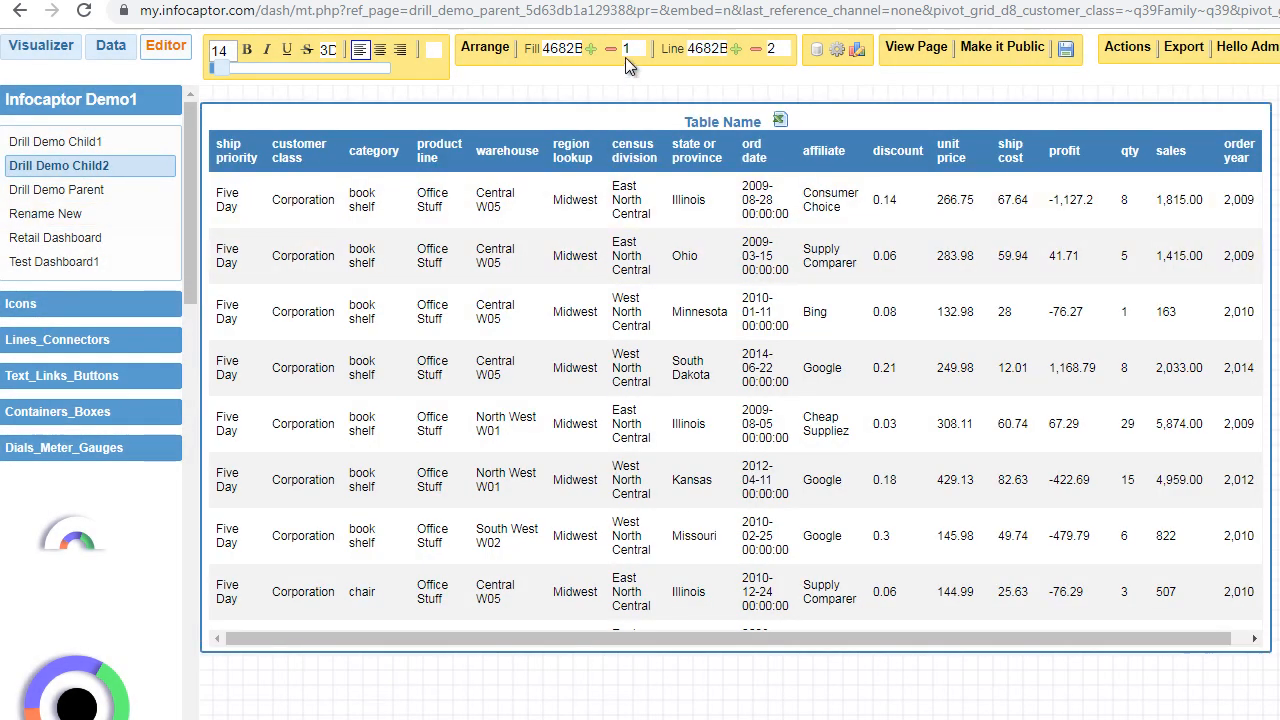
pyautogui.click(485, 47)
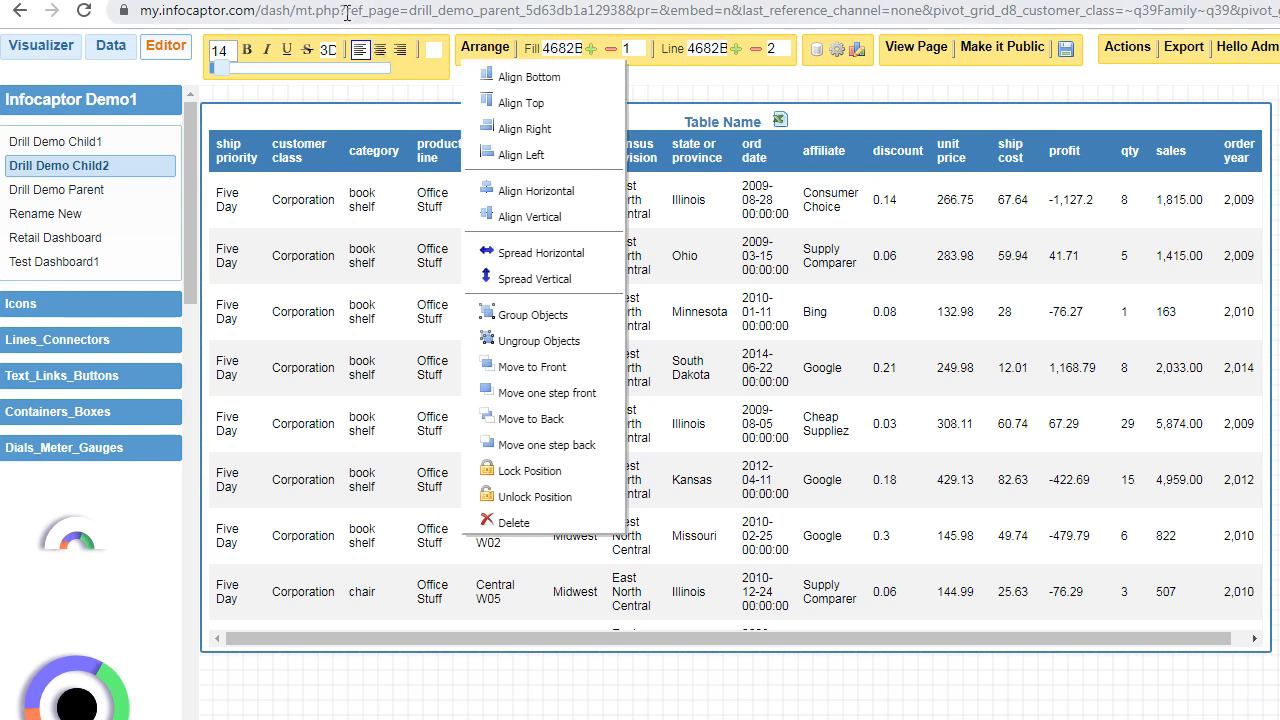
pyautogui.click(346, 13)
pyautogui.click(347, 14)
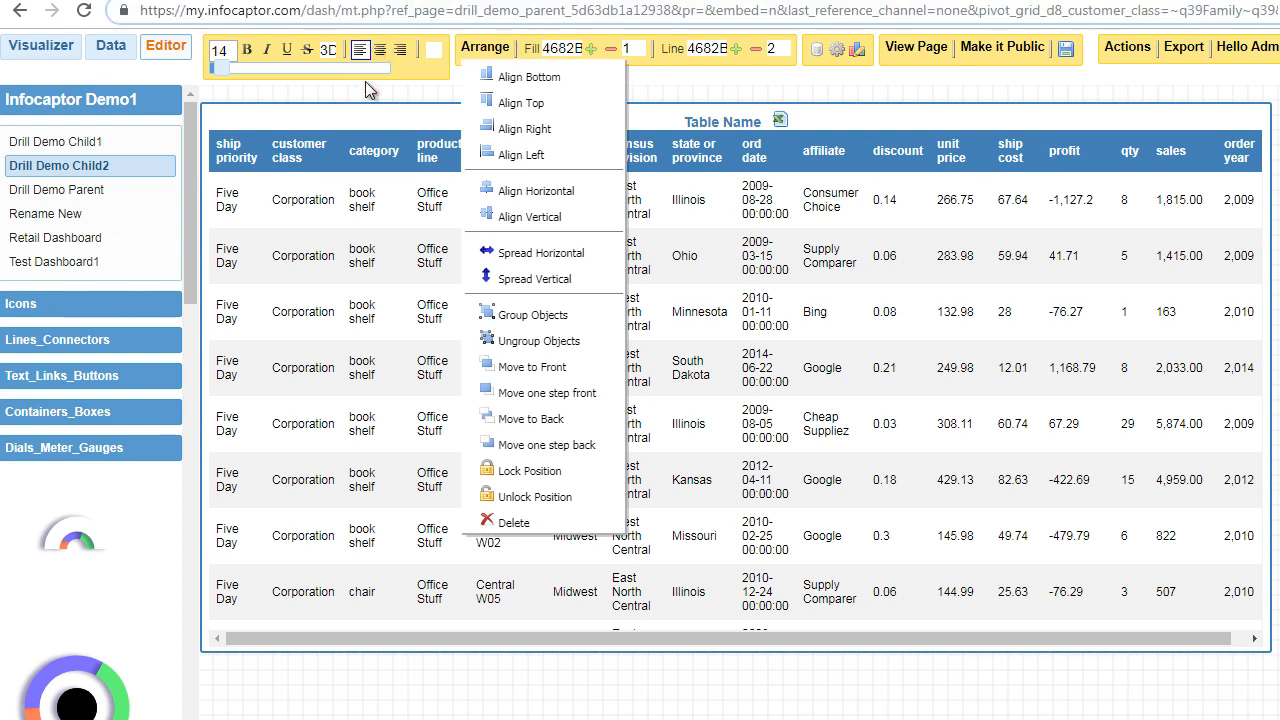
pyautogui.hotkey('ctrl', 'a')
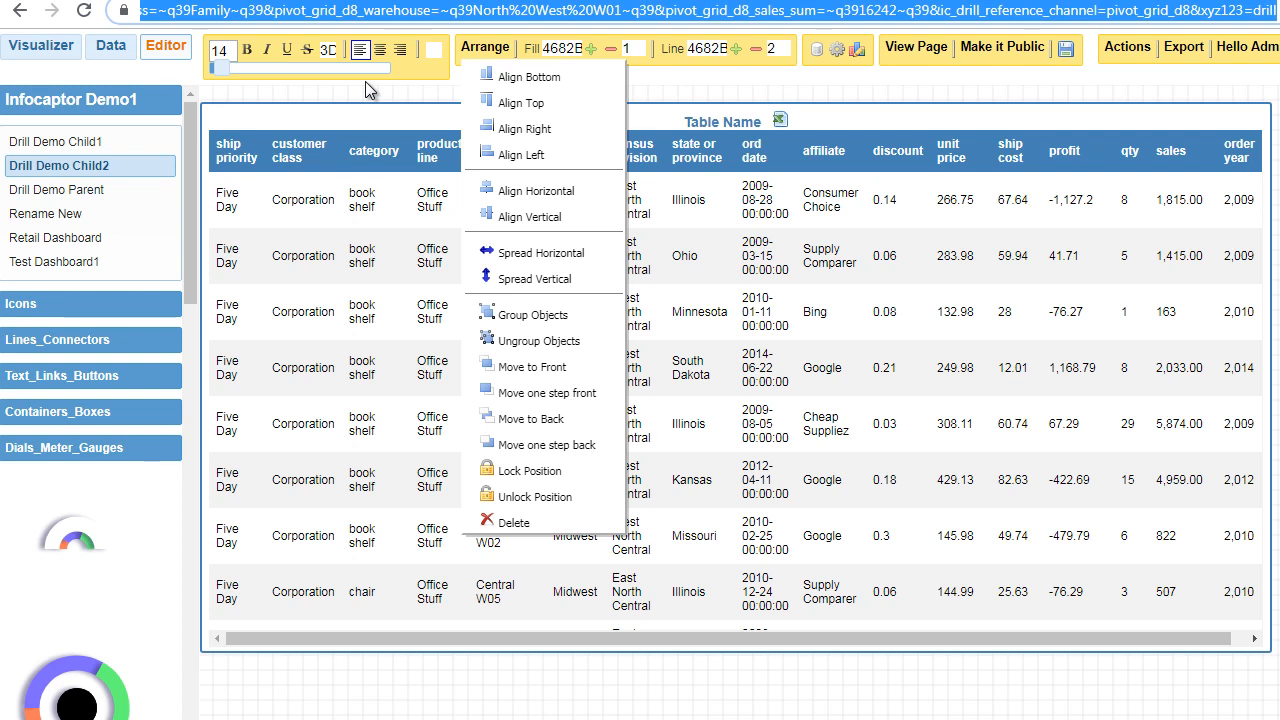
pyautogui.hotkey('ctrl', 'v')
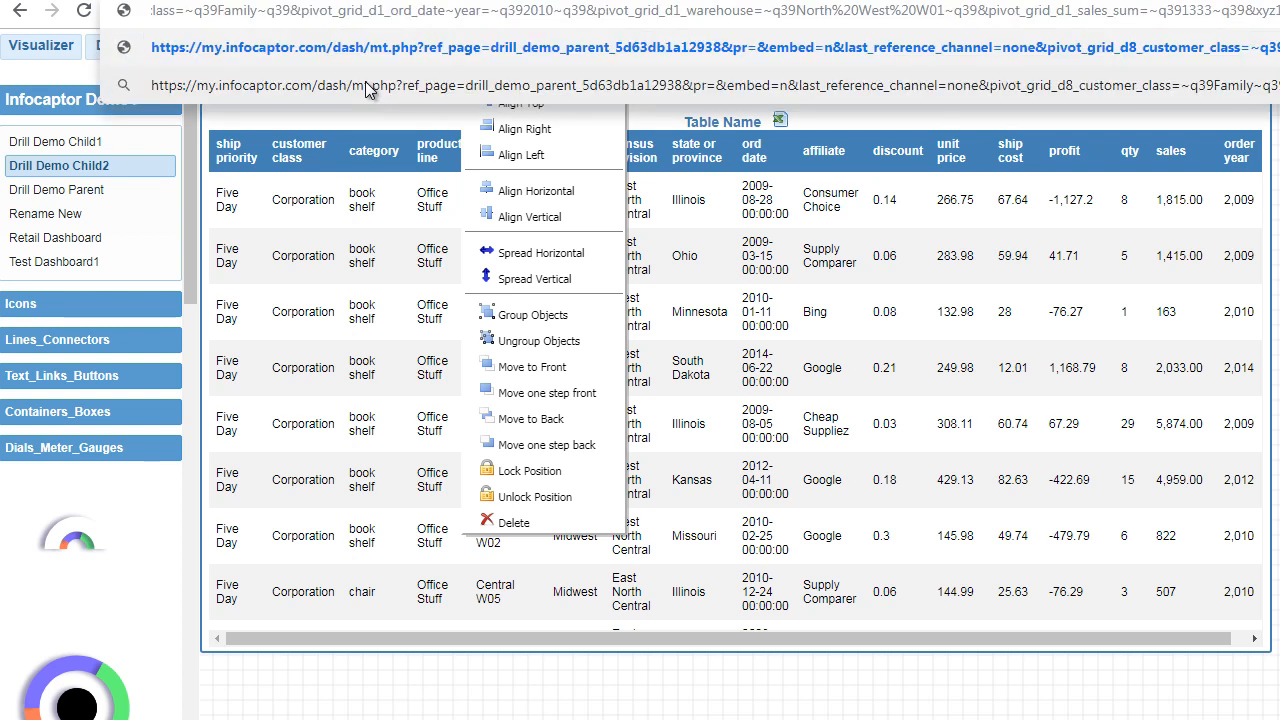
pyautogui.press('Return')
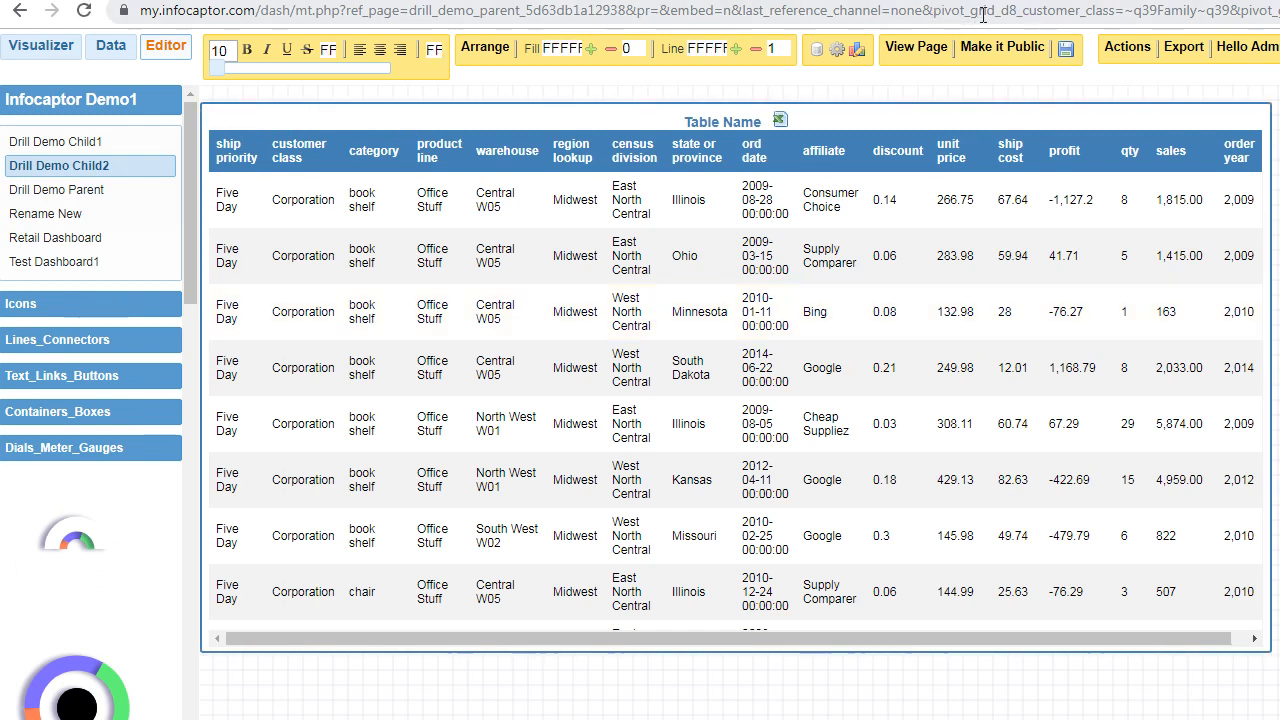
# Step: Review the passed filters in the Child2 table's data source and add the line "where customer_class=" to its query
pyautogui.rightClick(635, 100)
pyautogui.click(673, 112)
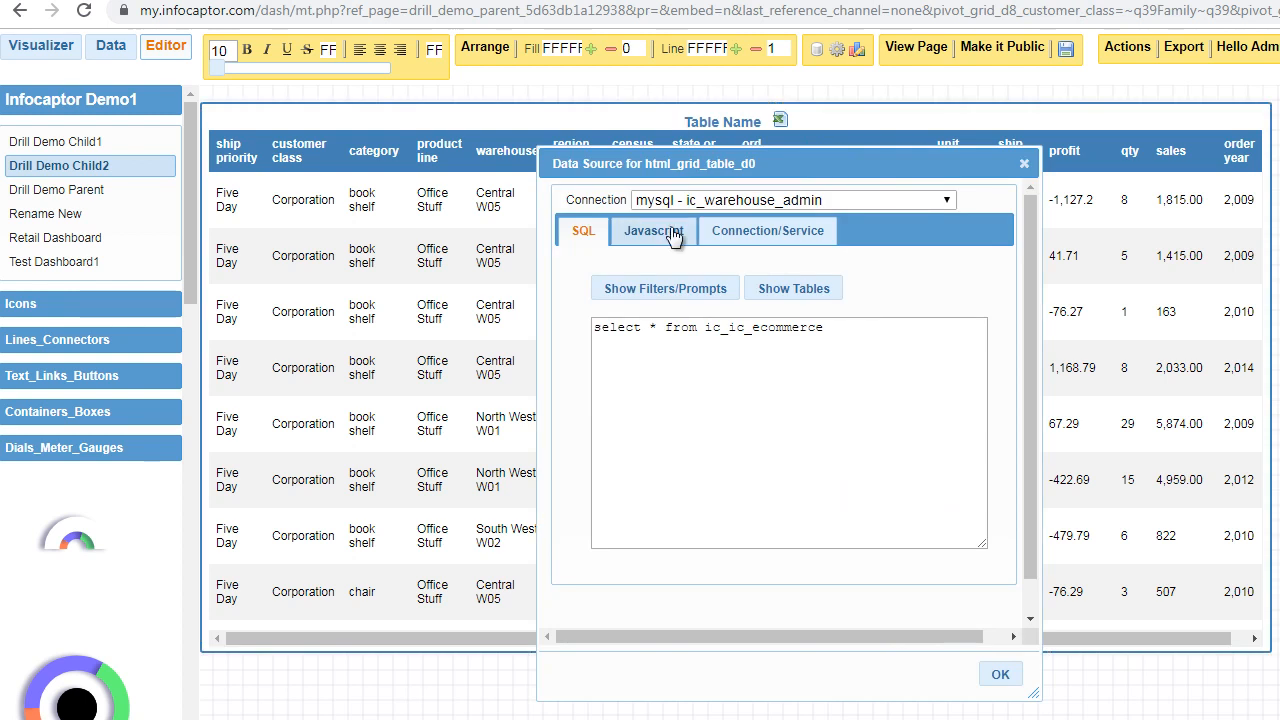
pyautogui.click(669, 289)
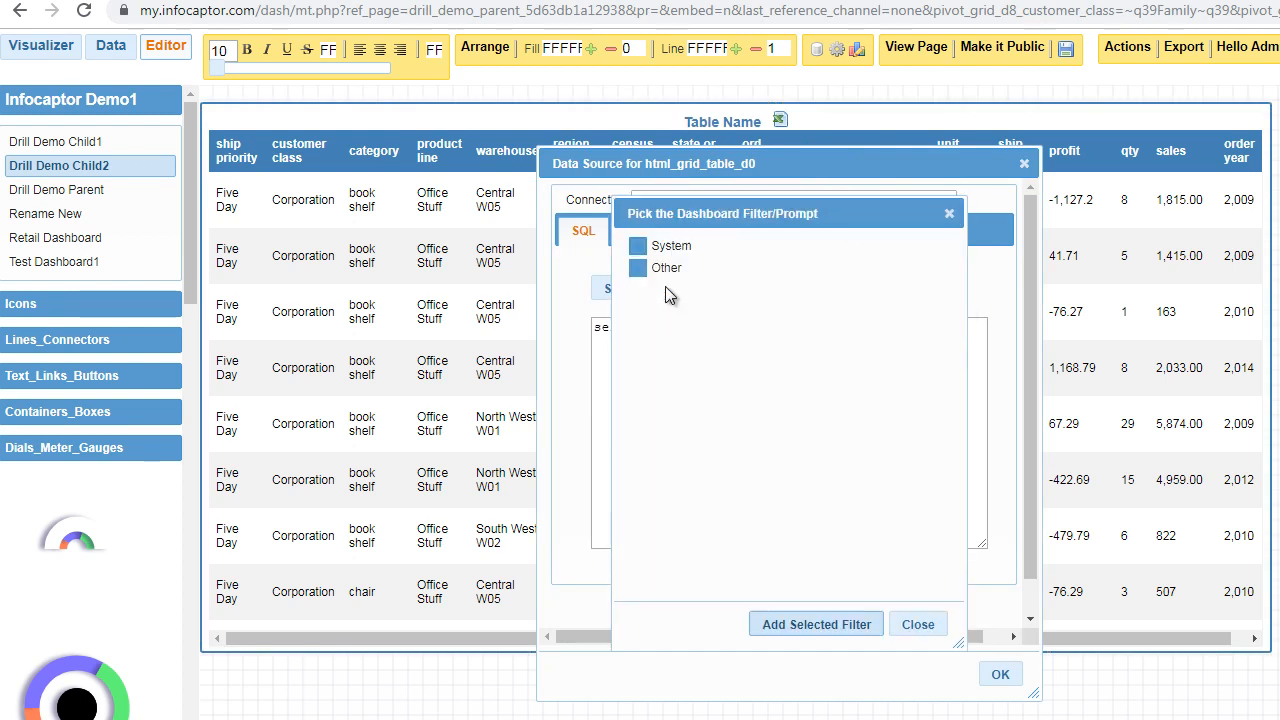
pyautogui.click(733, 343)
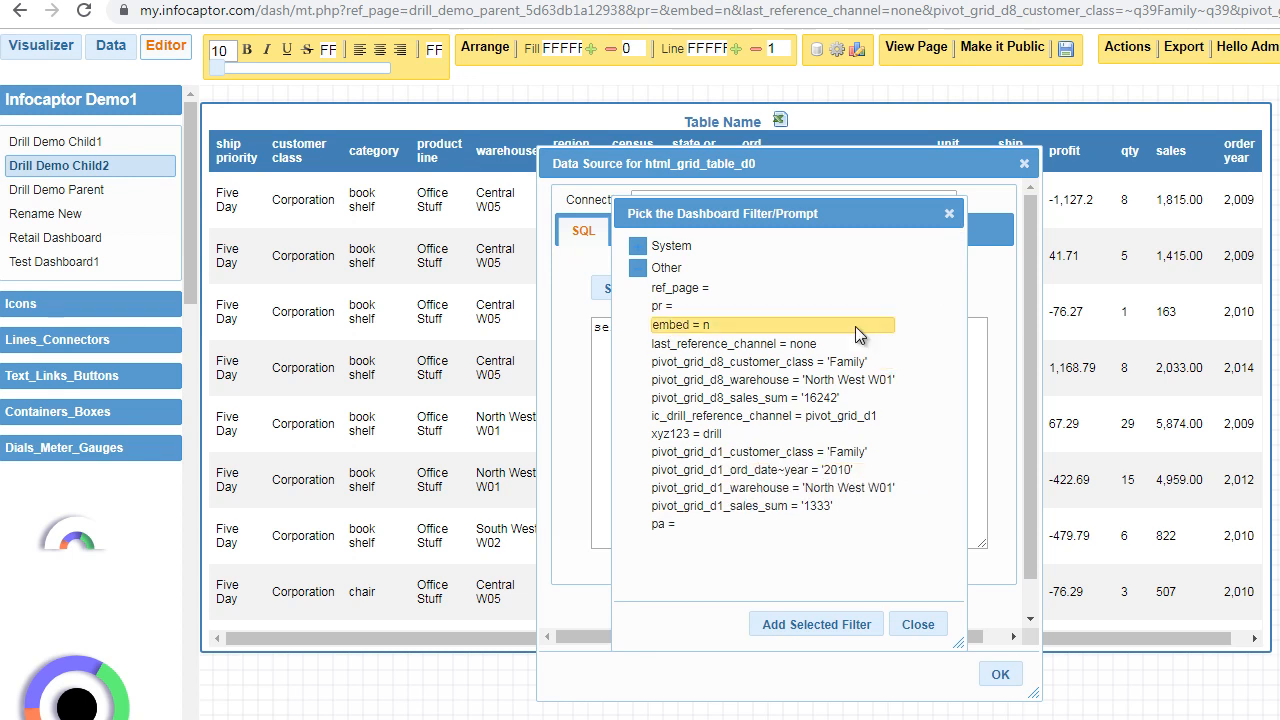
pyautogui.click(949, 214)
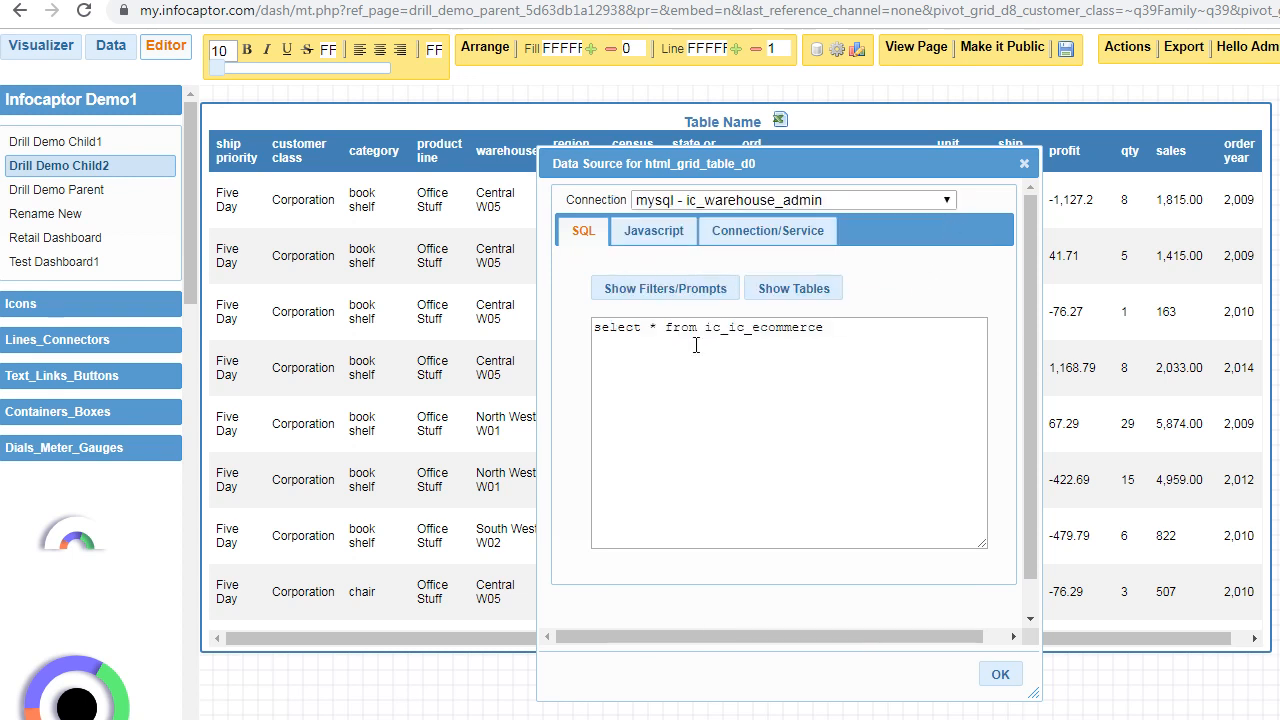
pyautogui.click(667, 329)
pyautogui.press('Return')
pyautogui.write('where customer_class=')
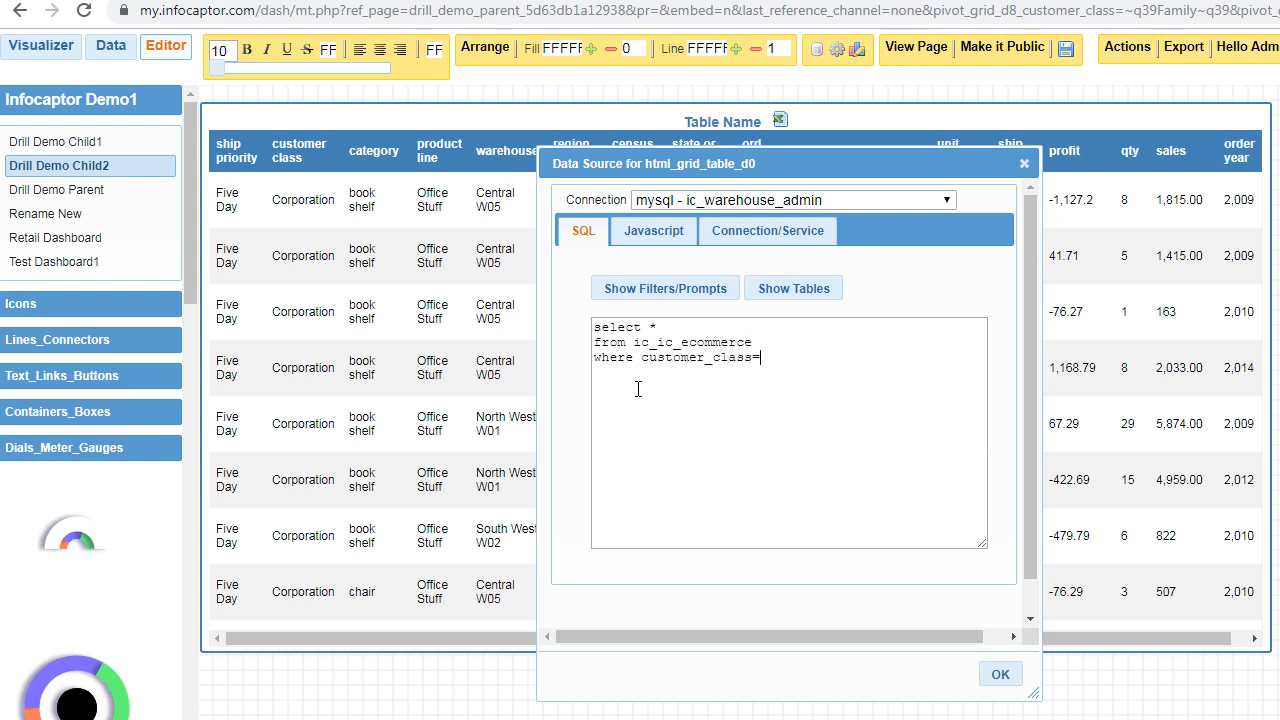
# Step: Insert the pivot_grid_d1_customer_class dashboard filter as the value of the customer_class condition
pyautogui.click(655, 290)
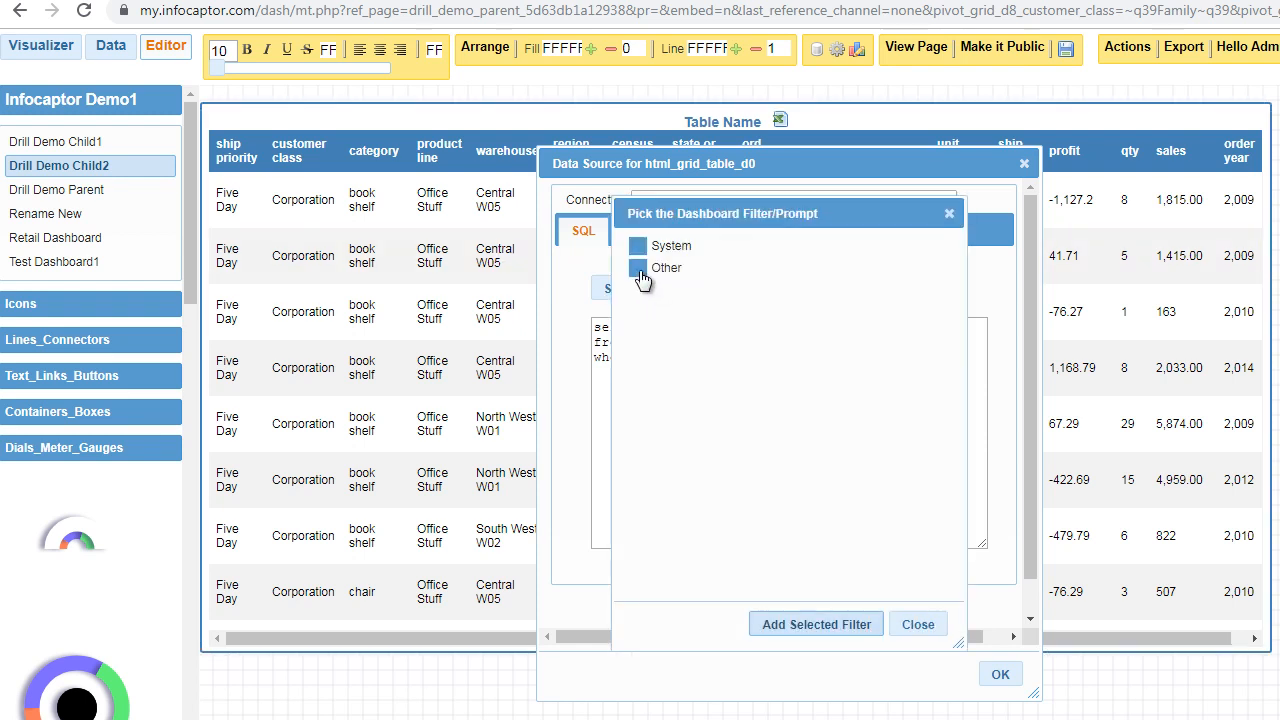
pyautogui.click(645, 268)
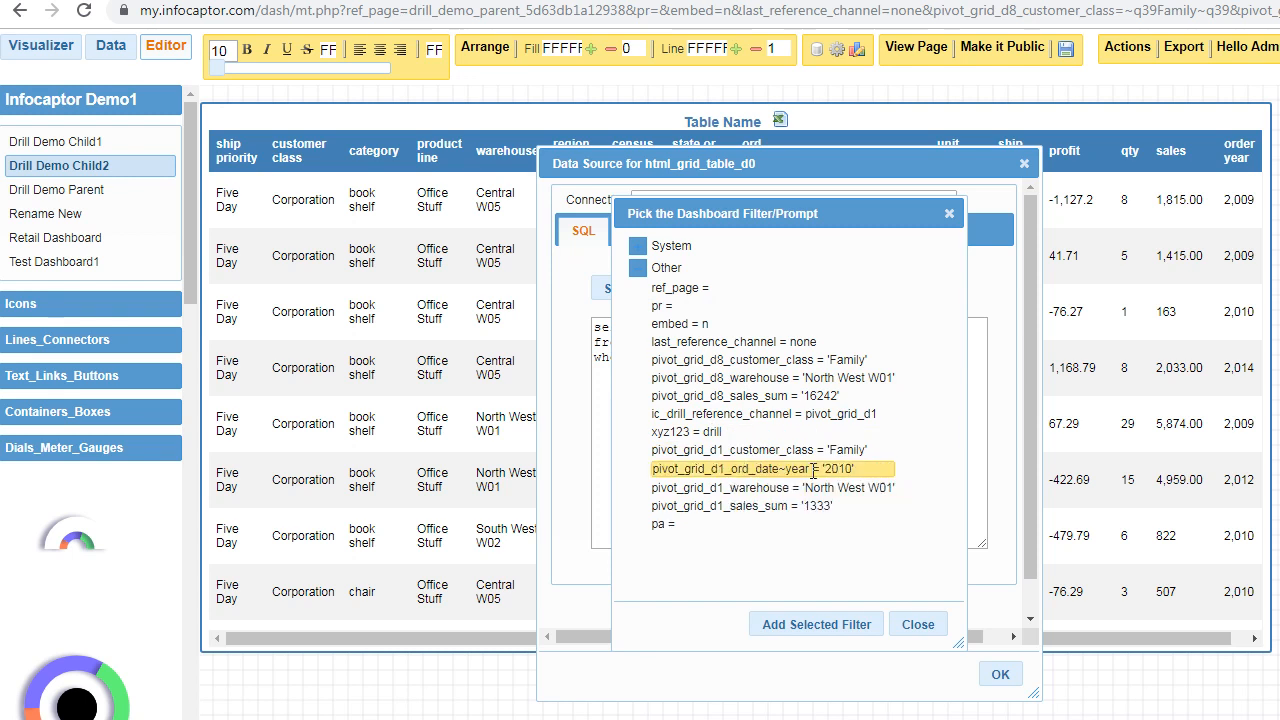
pyautogui.click(795, 451)
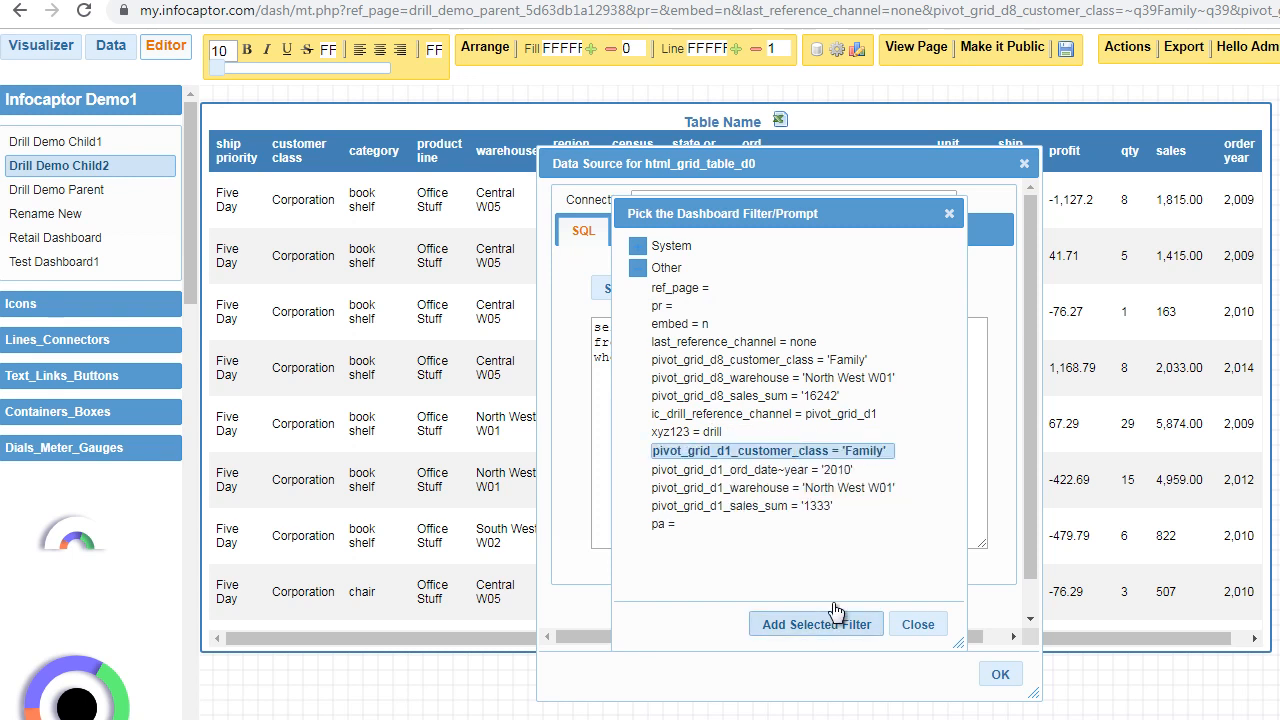
pyautogui.moveTo(798, 213); pyautogui.dragTo(1162, 194)
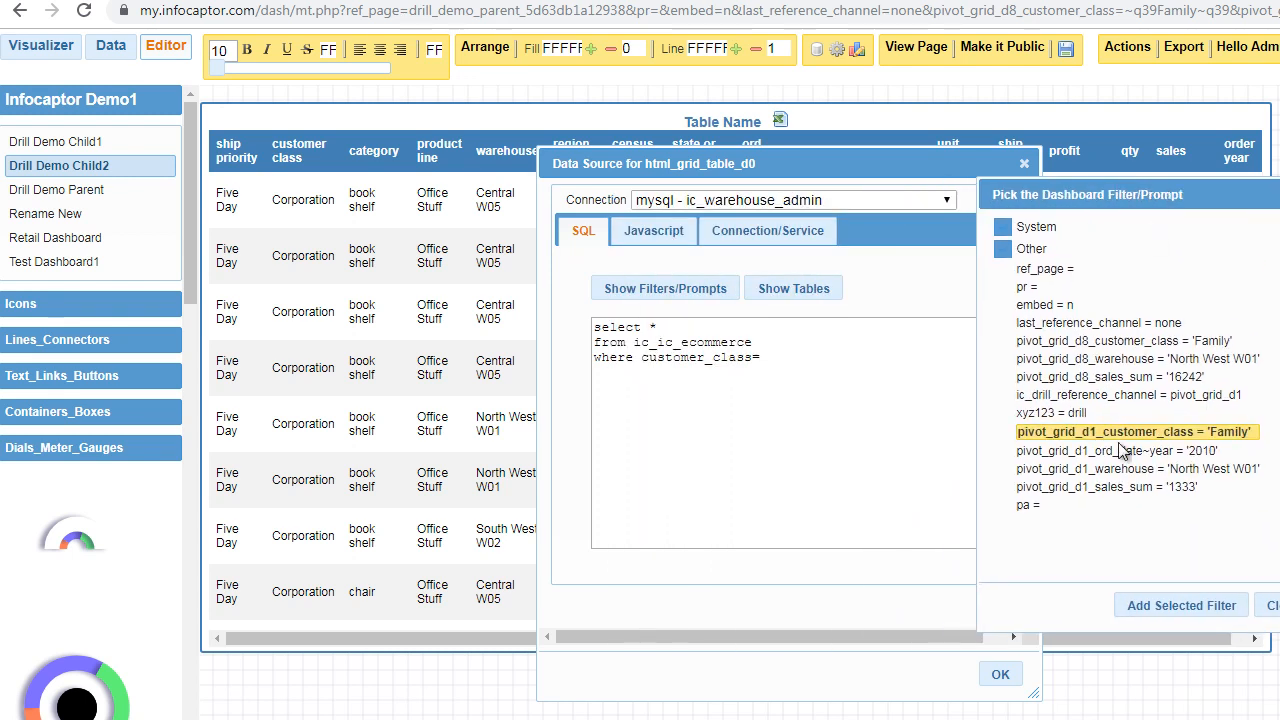
pyautogui.click(1178, 605)
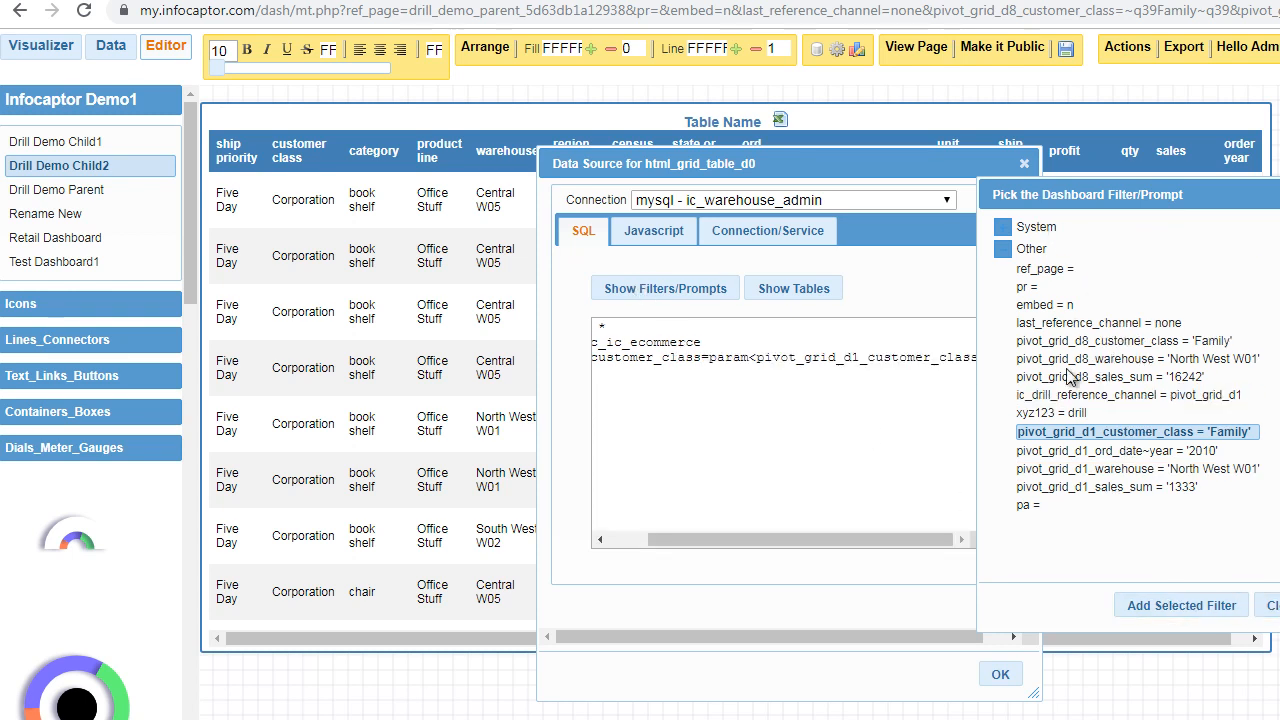
# Step: Add the condition "and warehouse=" to the query with the pivot_grid_d1_warehouse filter as its value
pyautogui.click(725, 357)
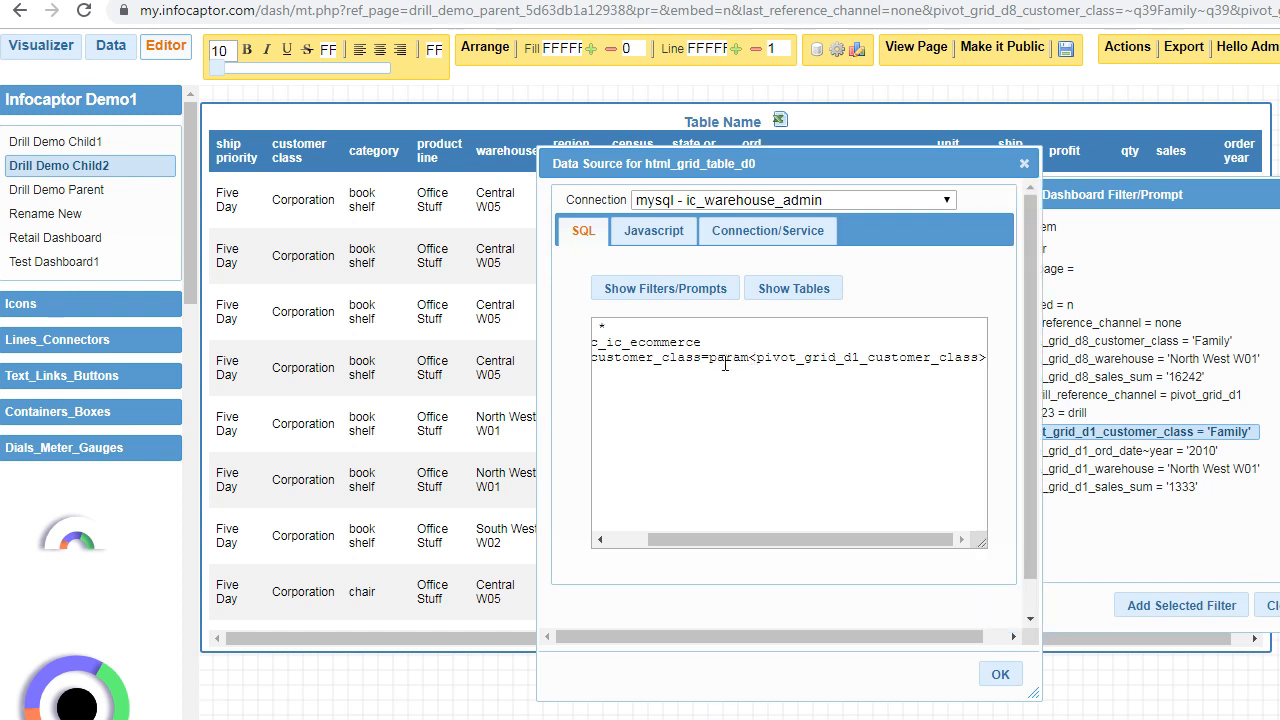
pyautogui.press('Return')
pyautogui.write('and warehouse=')
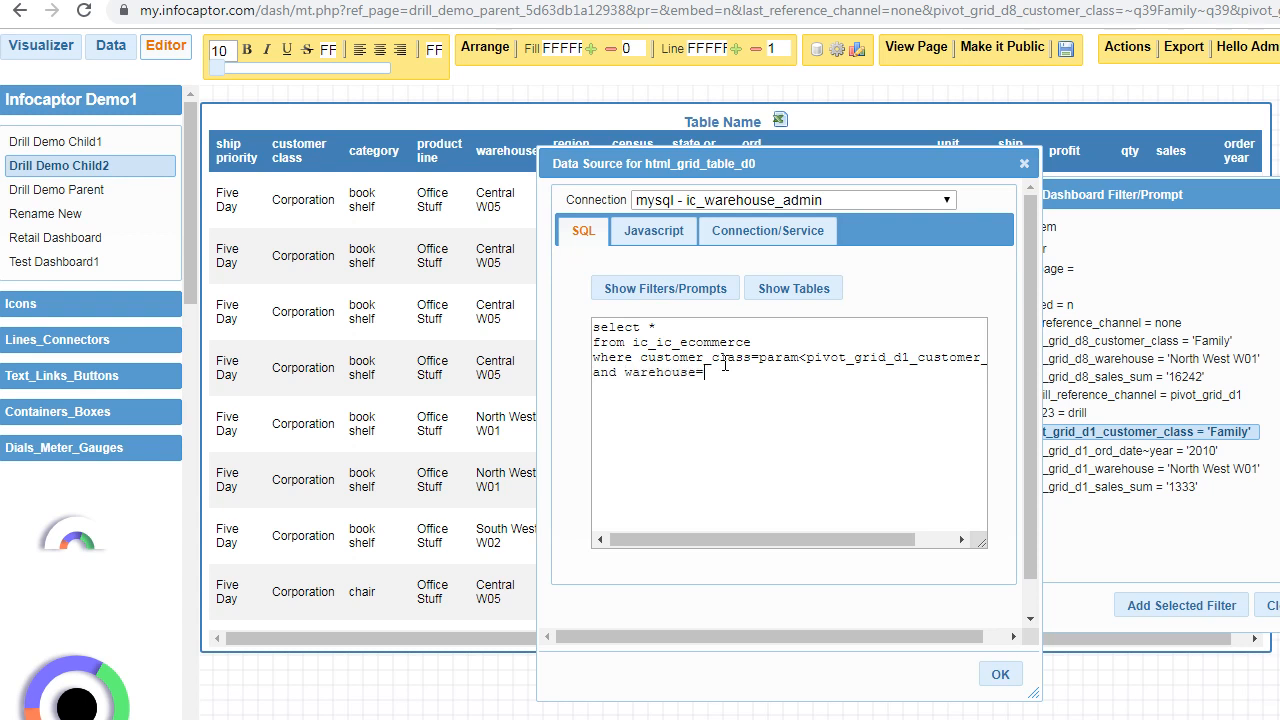
pyautogui.click(1140, 468)
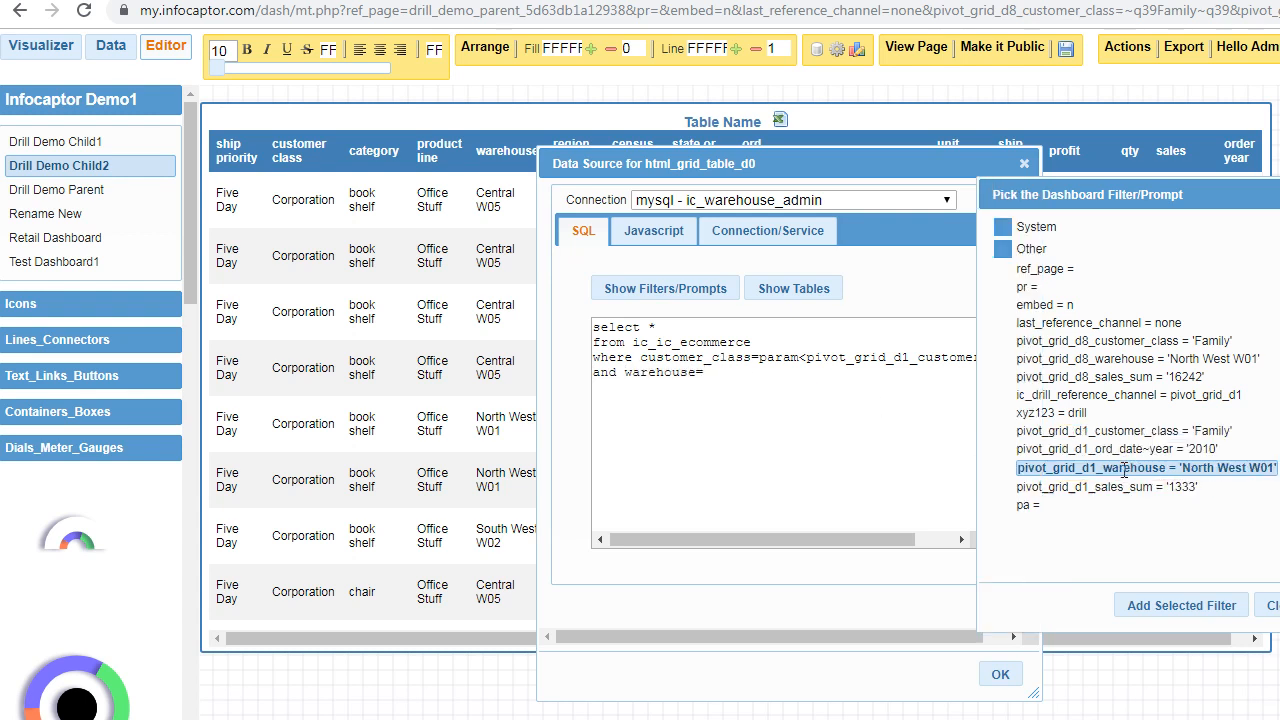
pyautogui.click(1162, 606)
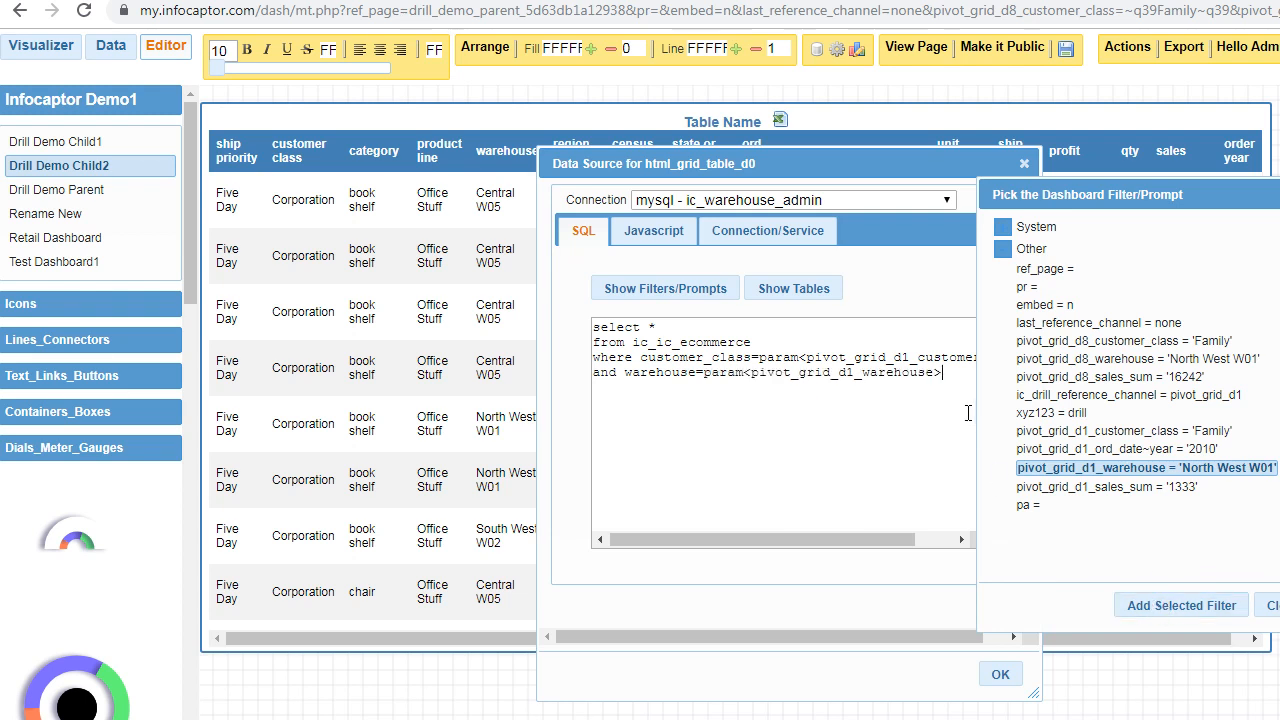
# Step: Add the condition "and year(ord_date)=" with the pivot_grid_d1_ord_date~year filter, and apply the query to the Child2 table
pyautogui.write('and year(')
pyautogui.write('ord_date')
pyautogui.click(1120, 449)
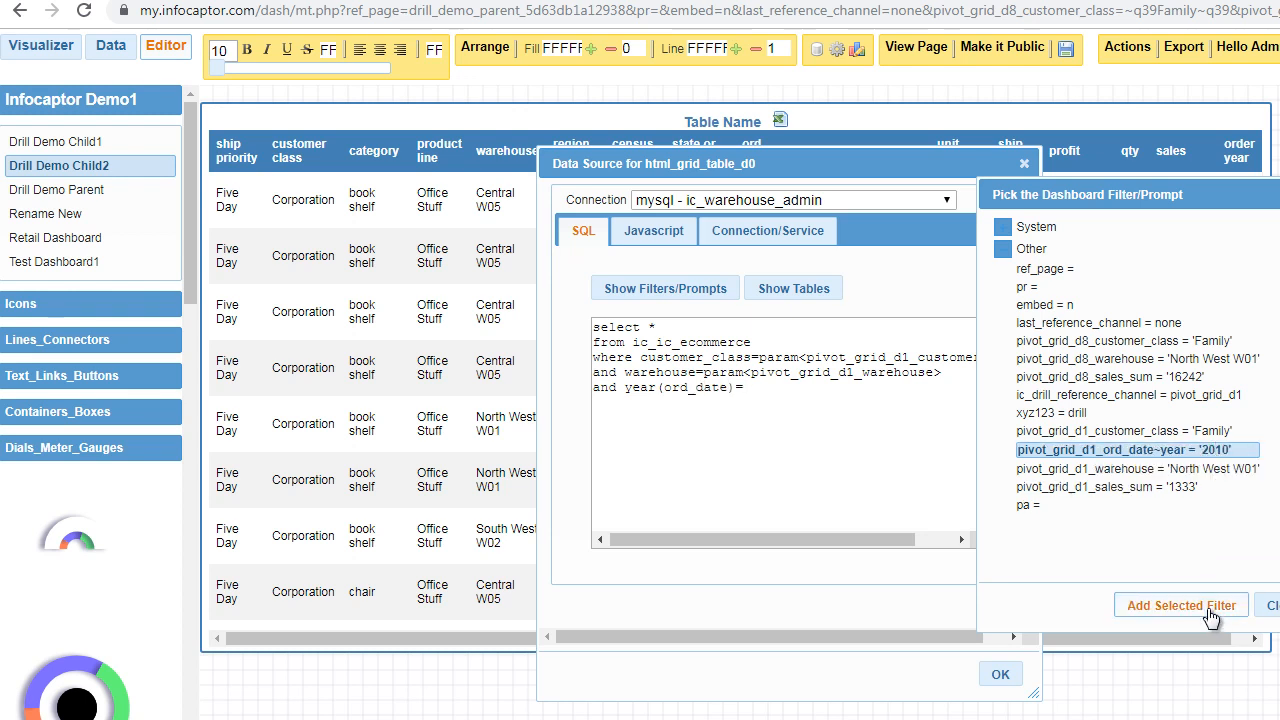
pyautogui.click(1220, 606)
pyautogui.click(1274, 608)
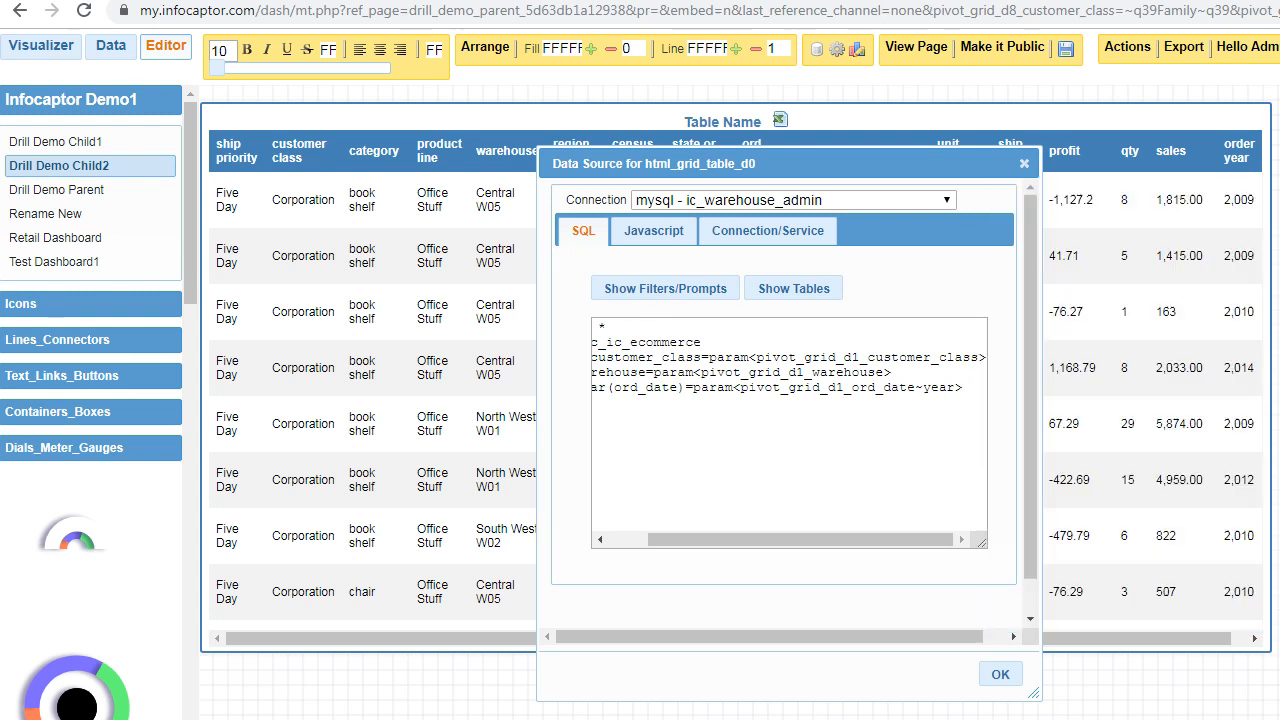
pyautogui.click(1002, 677)
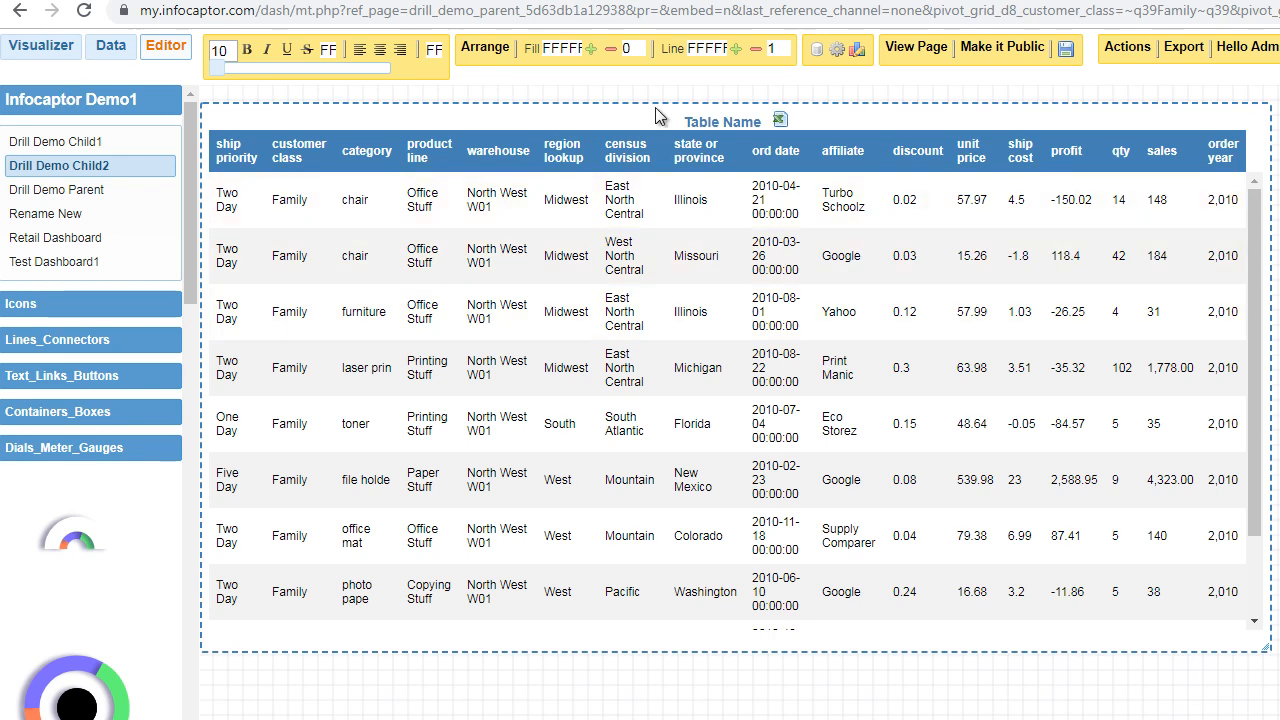
# Step: Look through the Child2 table's filtered rows and switch to the drilled Child2 page view
pyautogui.scroll(-2, 865, 235)
pyautogui.scroll(2, 673, 245)
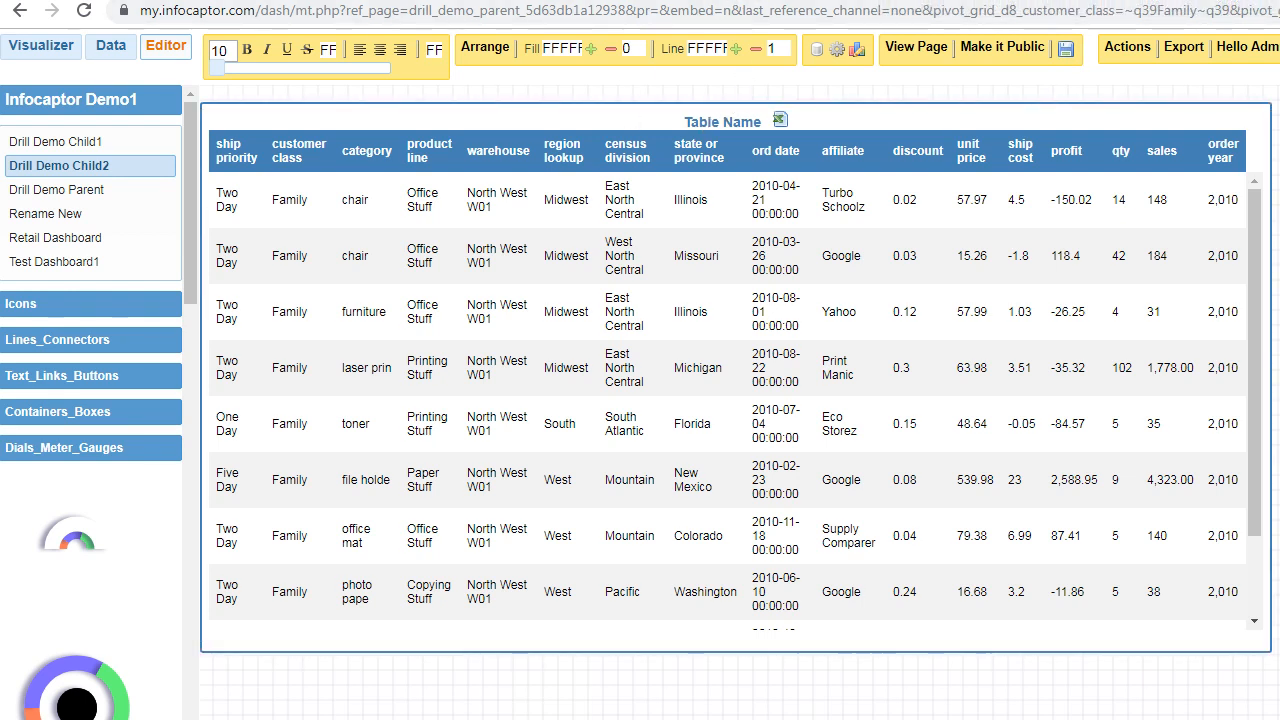
pyautogui.click(714, 0)
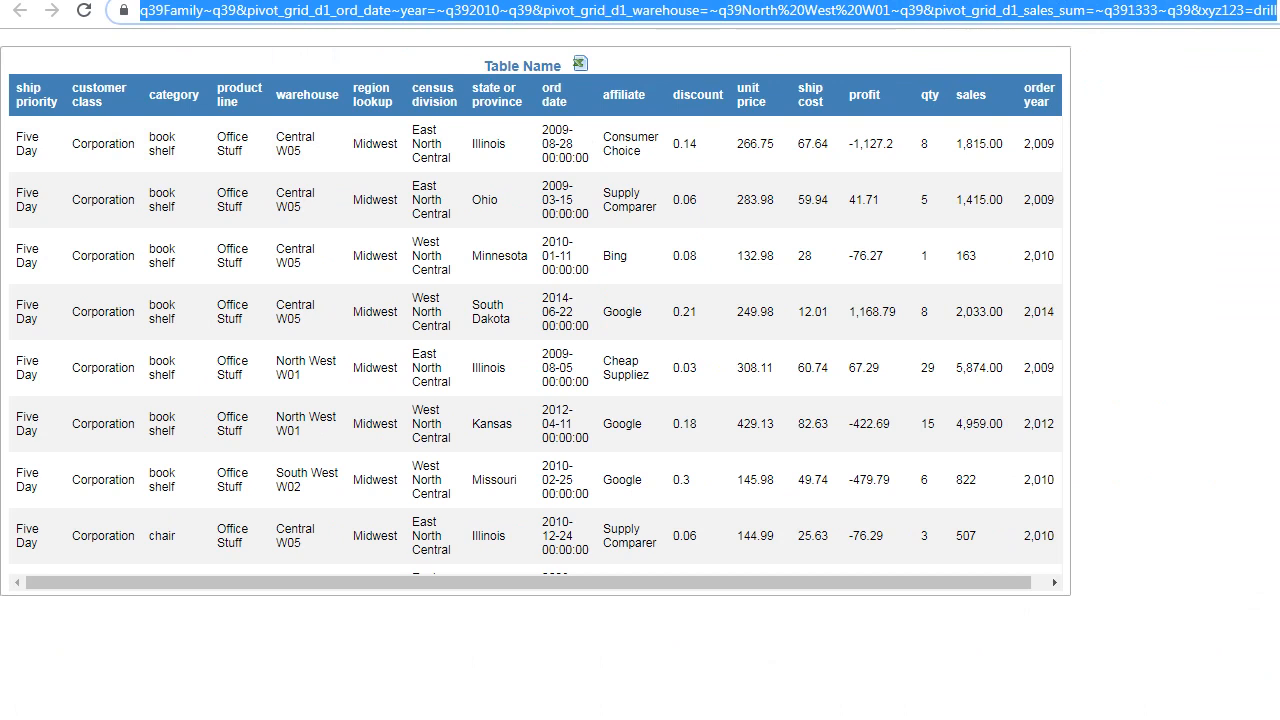
# Step: Go back to the parent pivot's page view and drill into the Family cell for warehouse North West W01
pyautogui.click(628, 1)
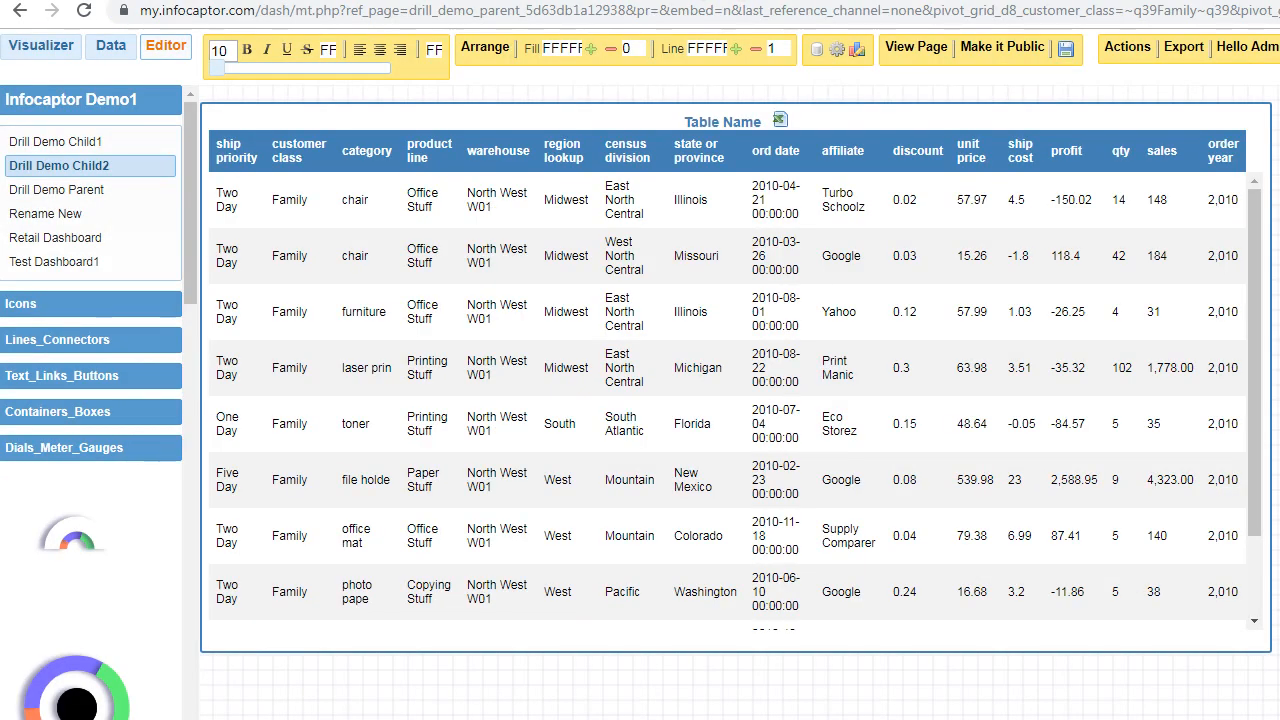
pyautogui.click(545, 1)
pyautogui.click(710, 1)
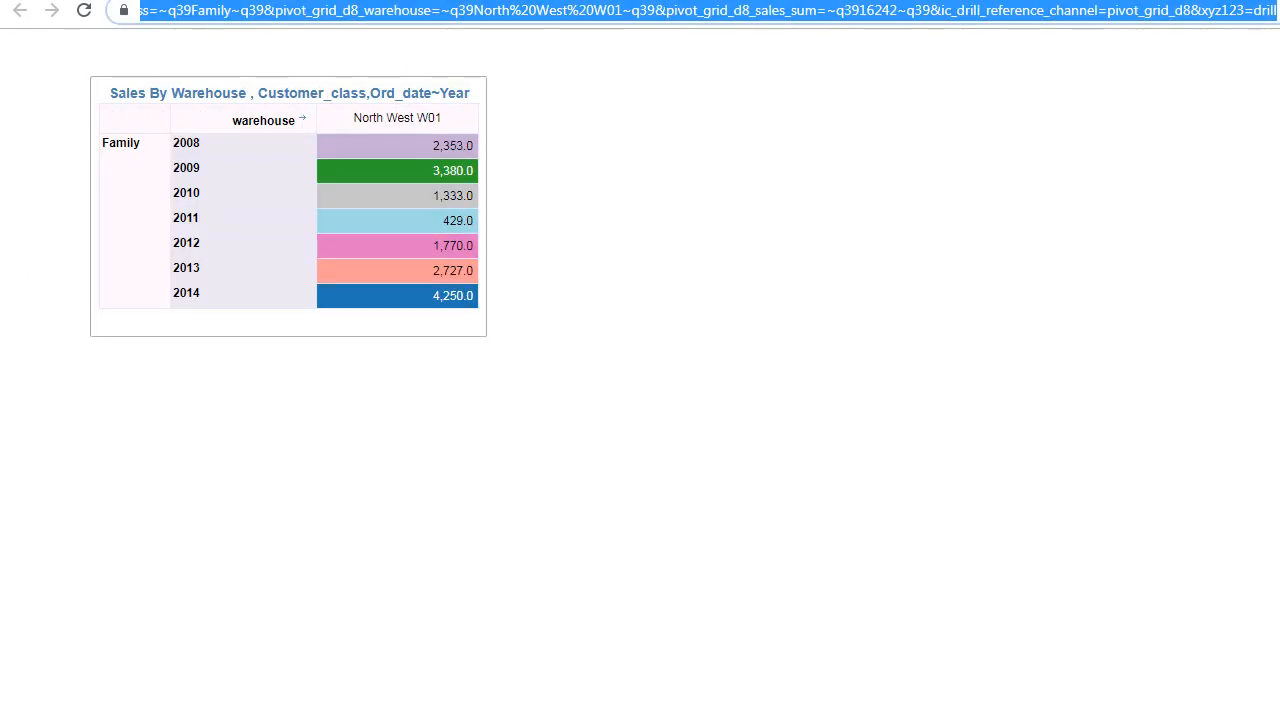
pyautogui.click(545, 1)
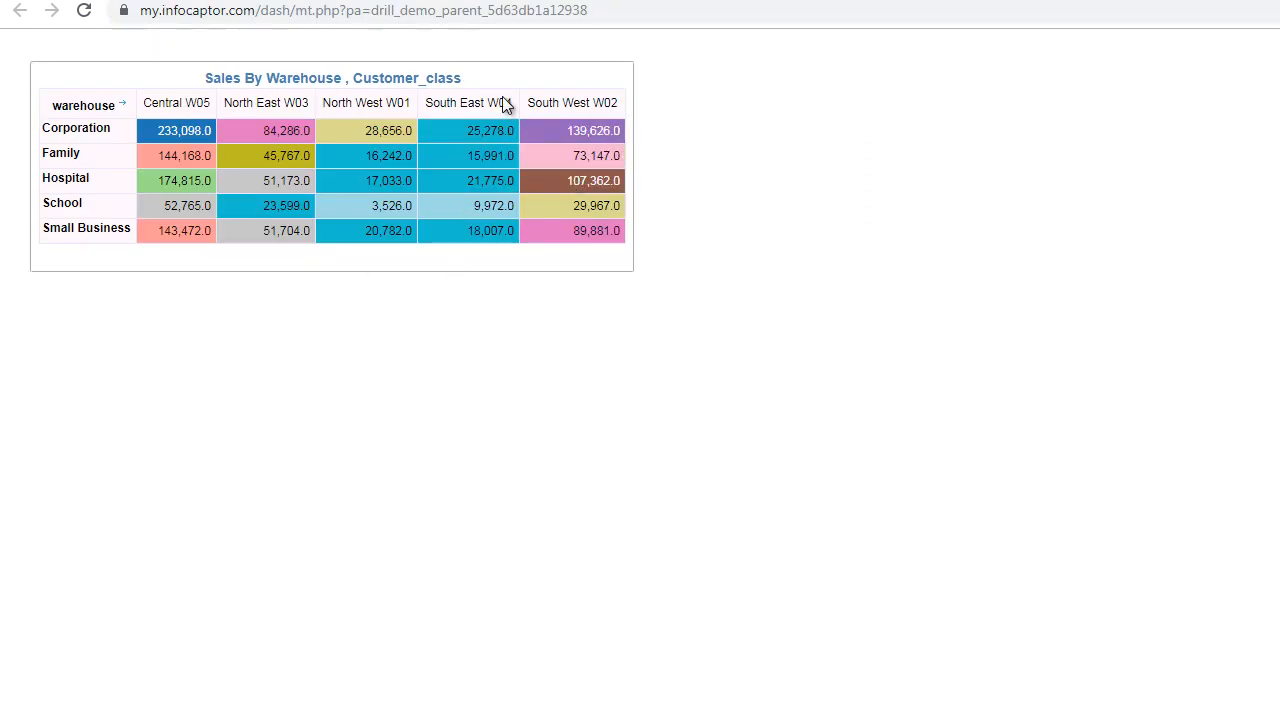
pyautogui.click(392, 152)
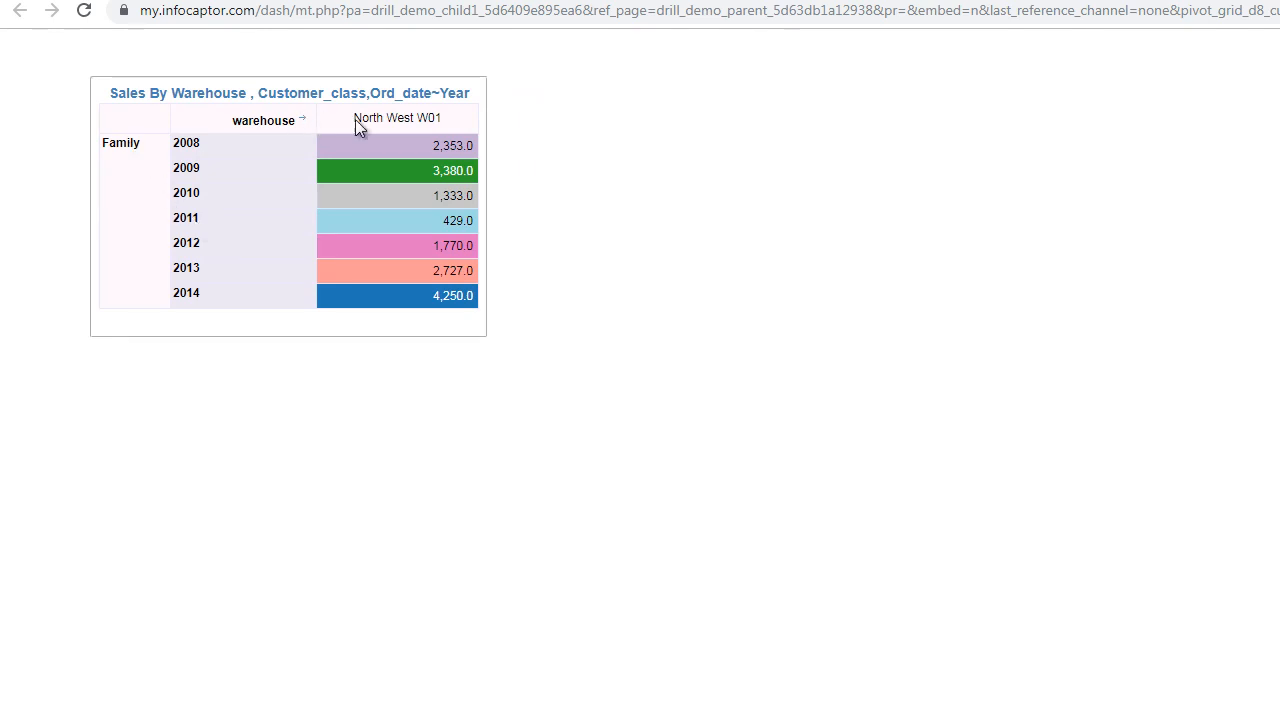
# Step: Drill from the Child1 pivot's 2011 cell into the Child2 detail table, and return to the Child1 page view
pyautogui.click(443, 219)
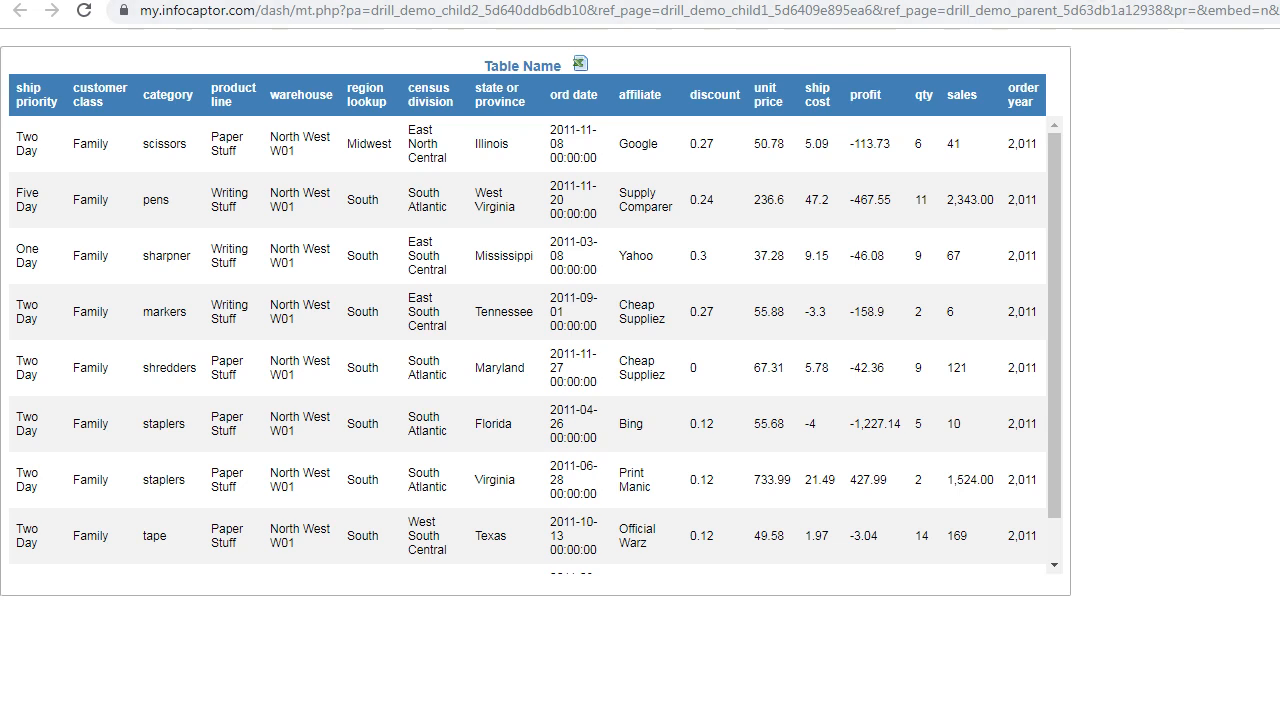
pyautogui.click(900, 1)
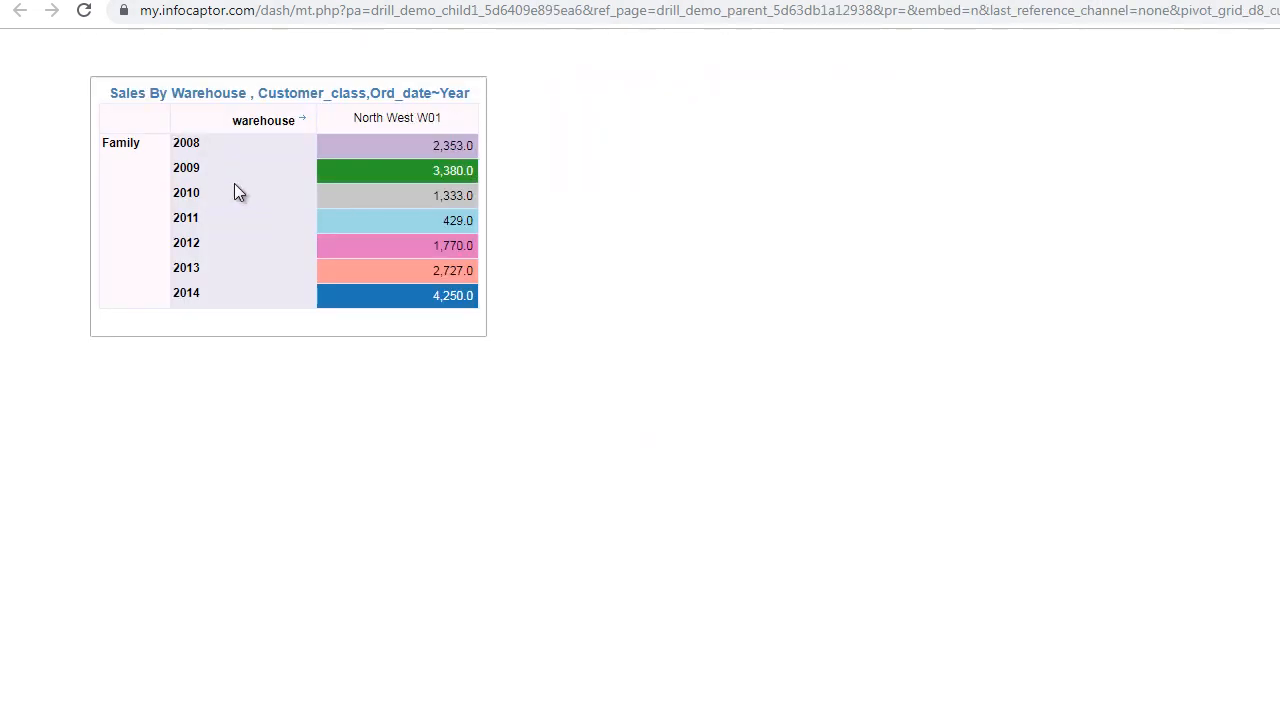